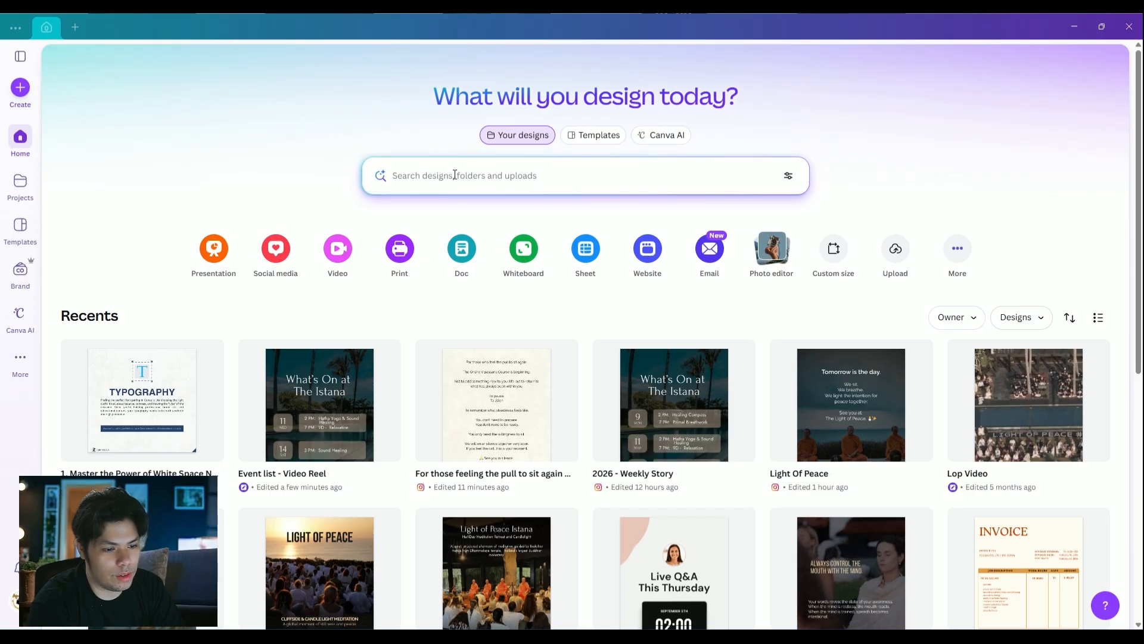
Search the new-design options for "Logo" and create a blank Logo design
{"action": "left_click", "coordinate": [20, 88]}
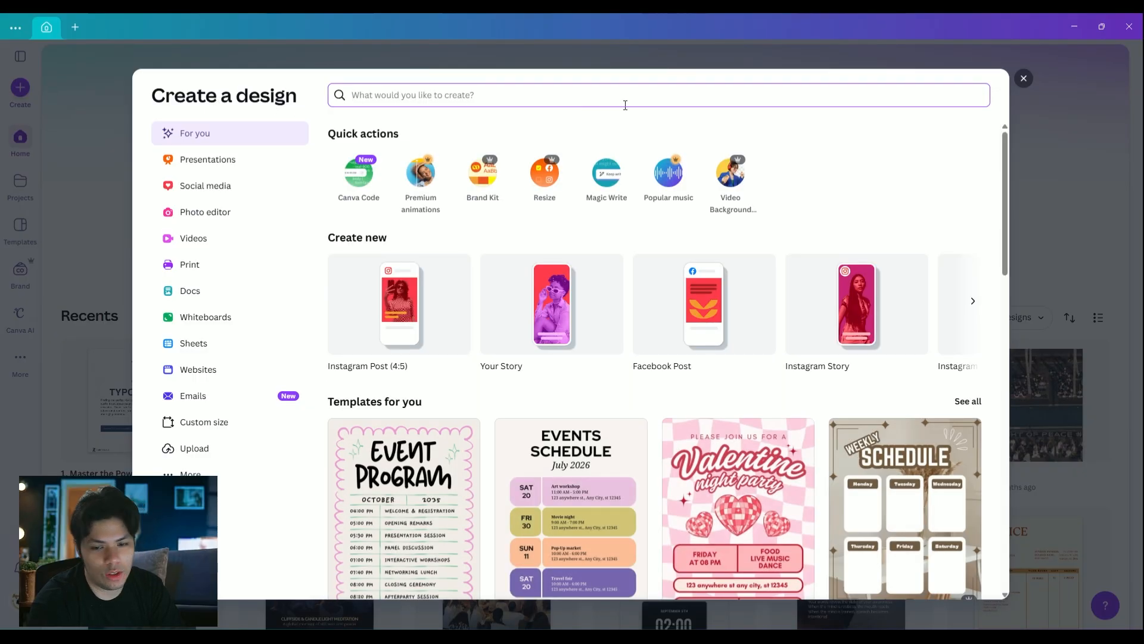
{"action": "type", "text": "Logo"}
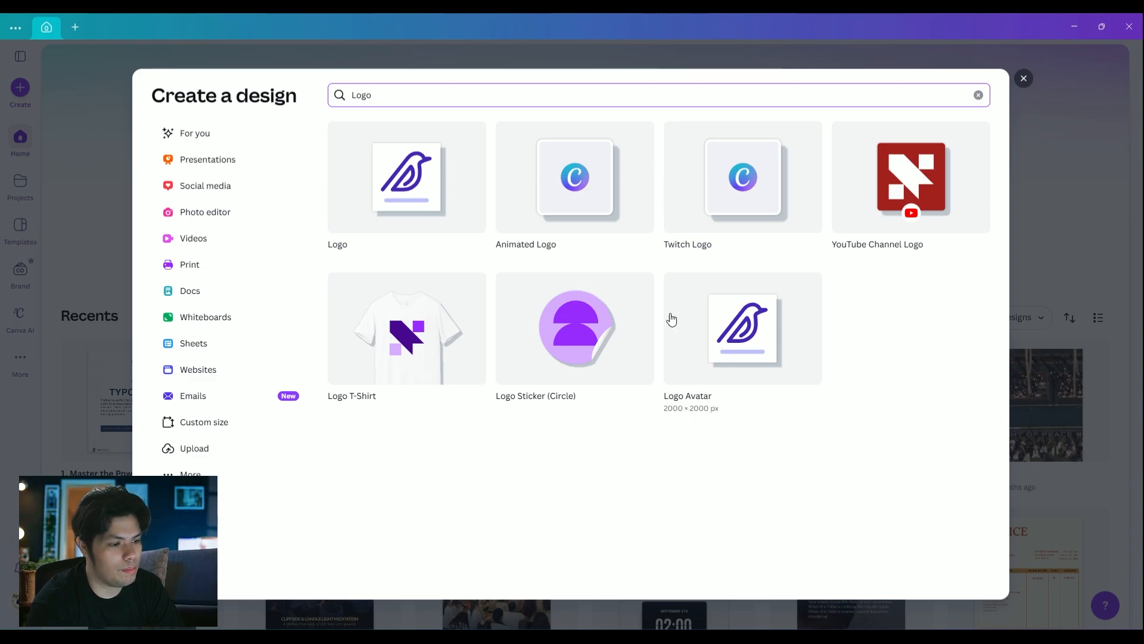
{"action": "left_click", "coordinate": [414, 194]}
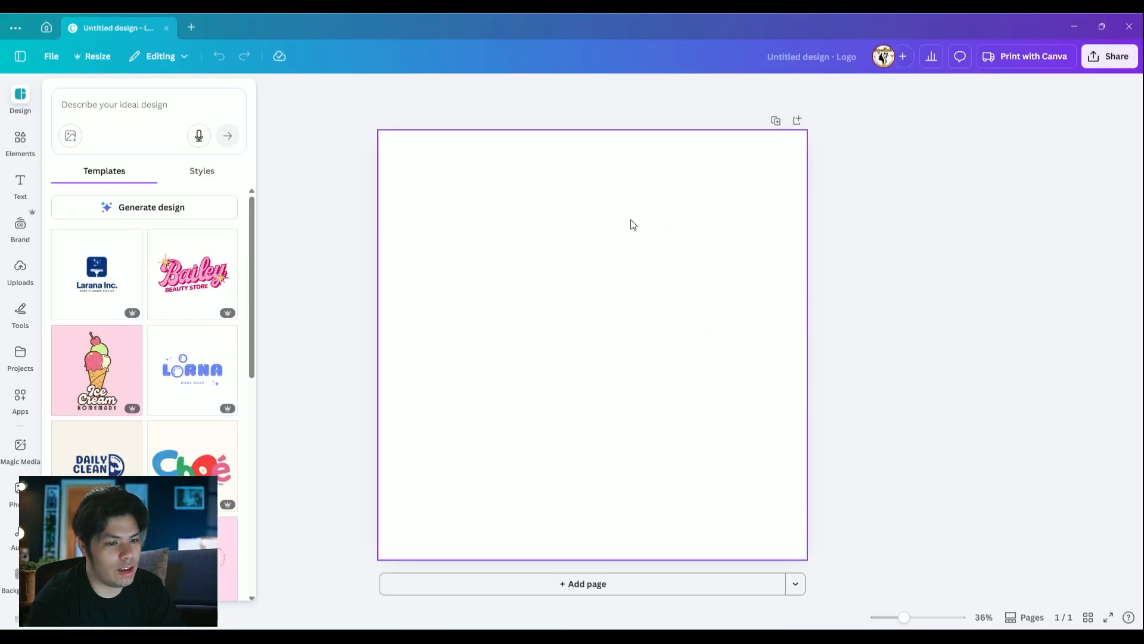
{"action": "left_click", "coordinate": [690, 236]}
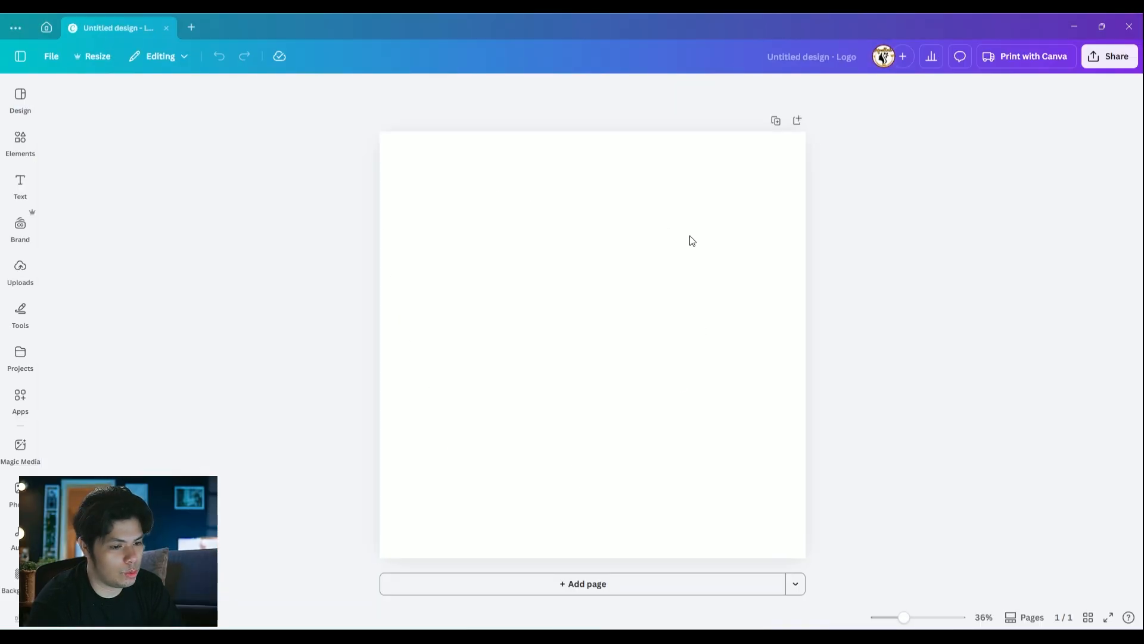
{"action": "left_click", "coordinate": [596, 234]}
{"action": "left_click", "coordinate": [837, 250]}
{"action": "left_click", "coordinate": [592, 244]}
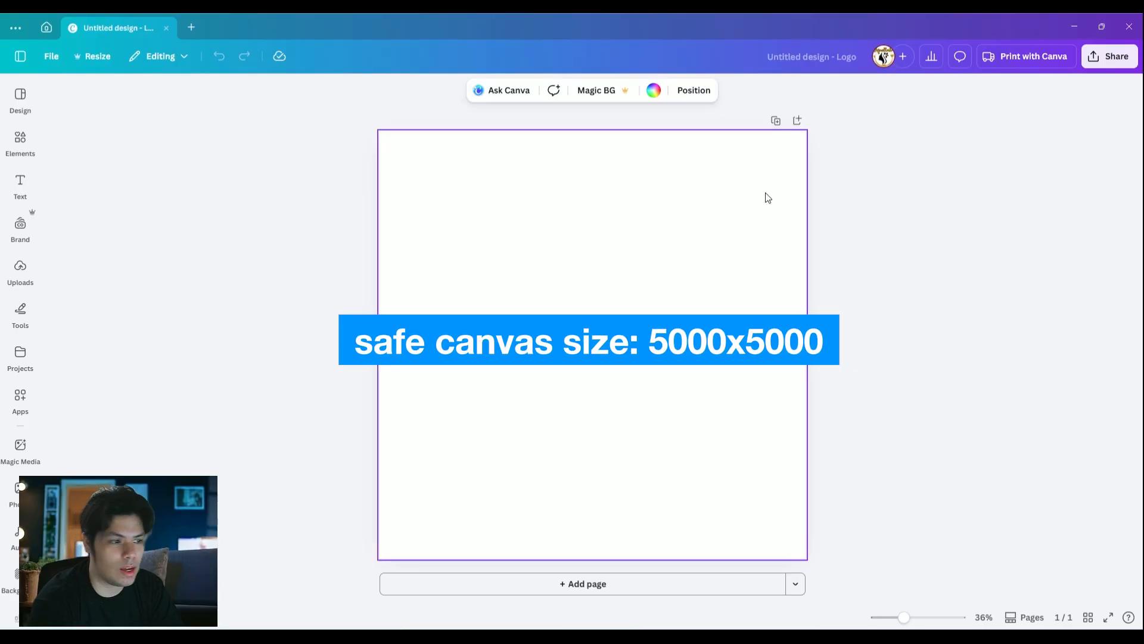
Start a new custom-size design and enter a width and height of 5000 px each
{"action": "left_click", "coordinate": [48, 64]}
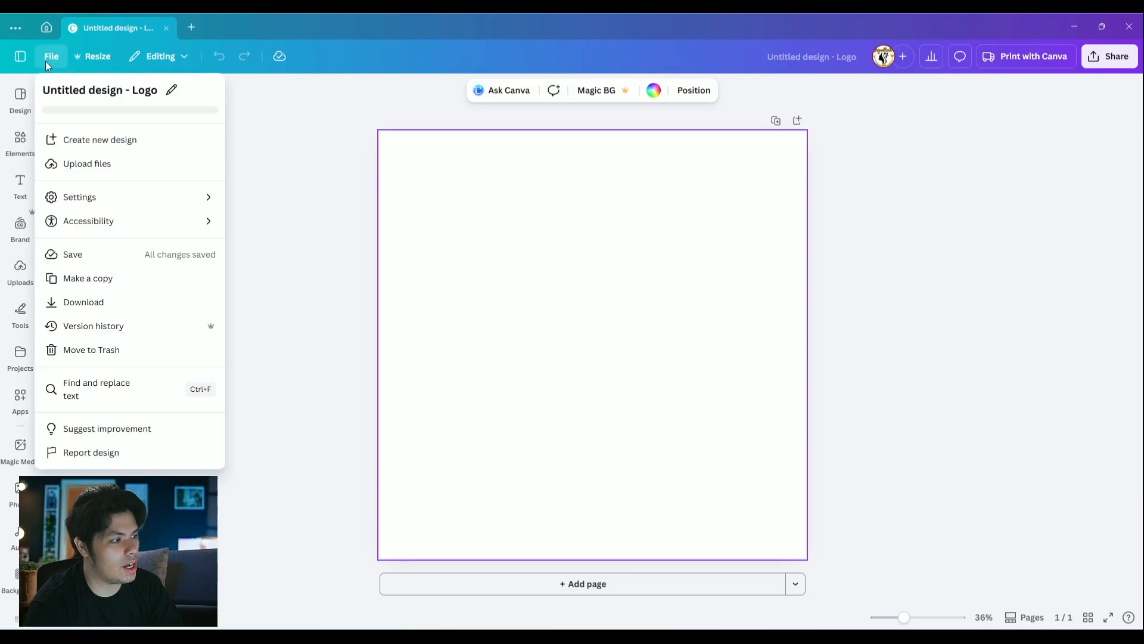
{"action": "left_click", "coordinate": [116, 141]}
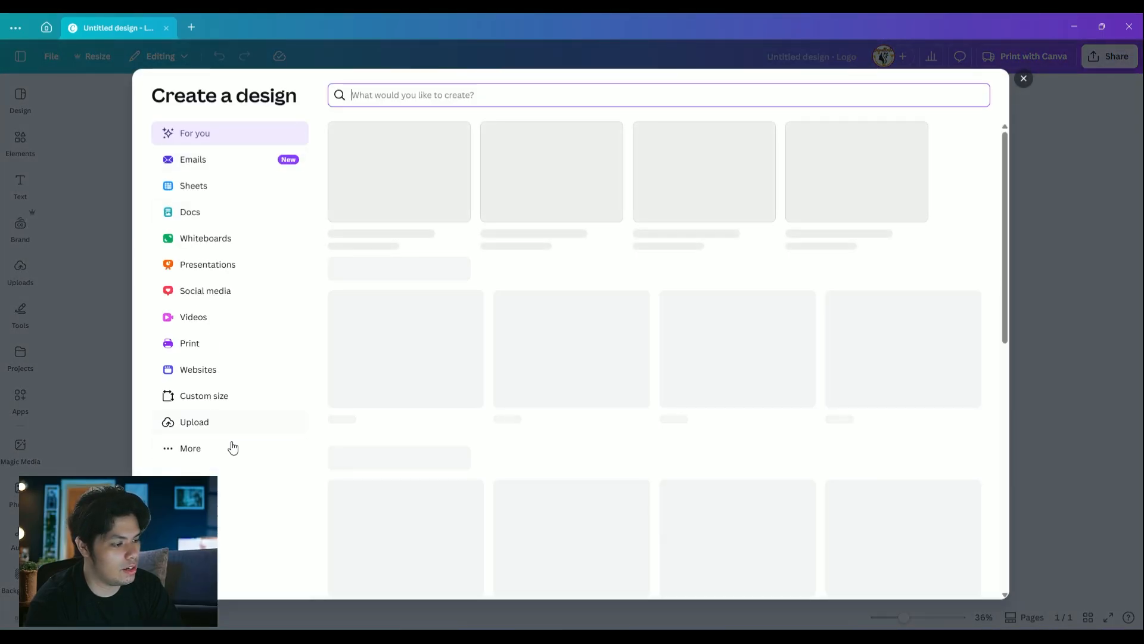
{"action": "left_click", "coordinate": [201, 399]}
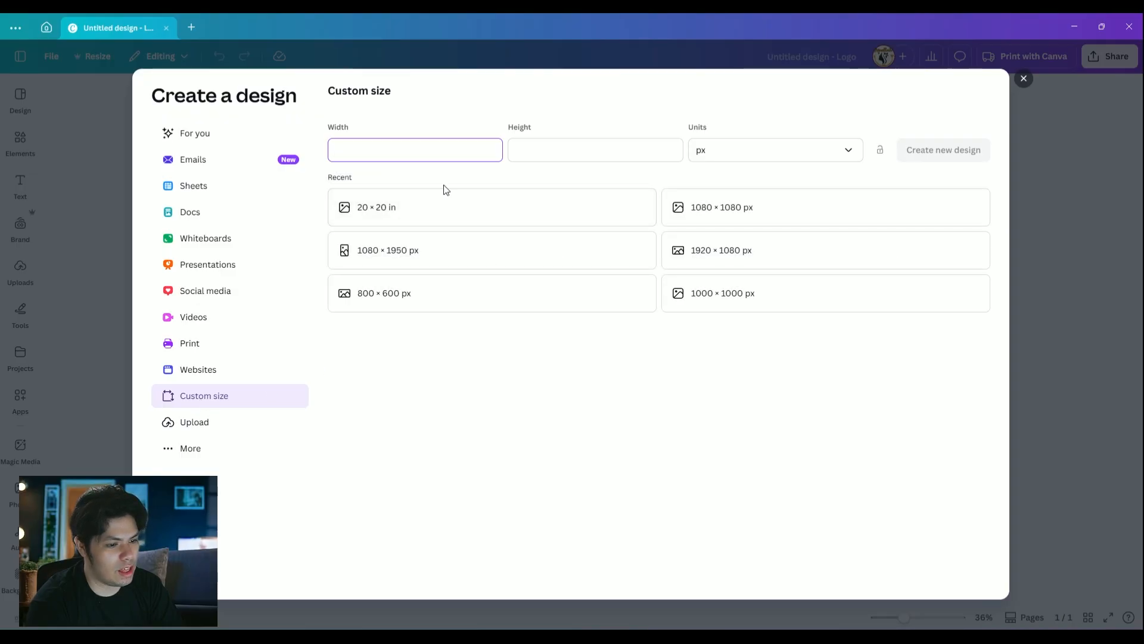
{"action": "type", "text": "5000"}
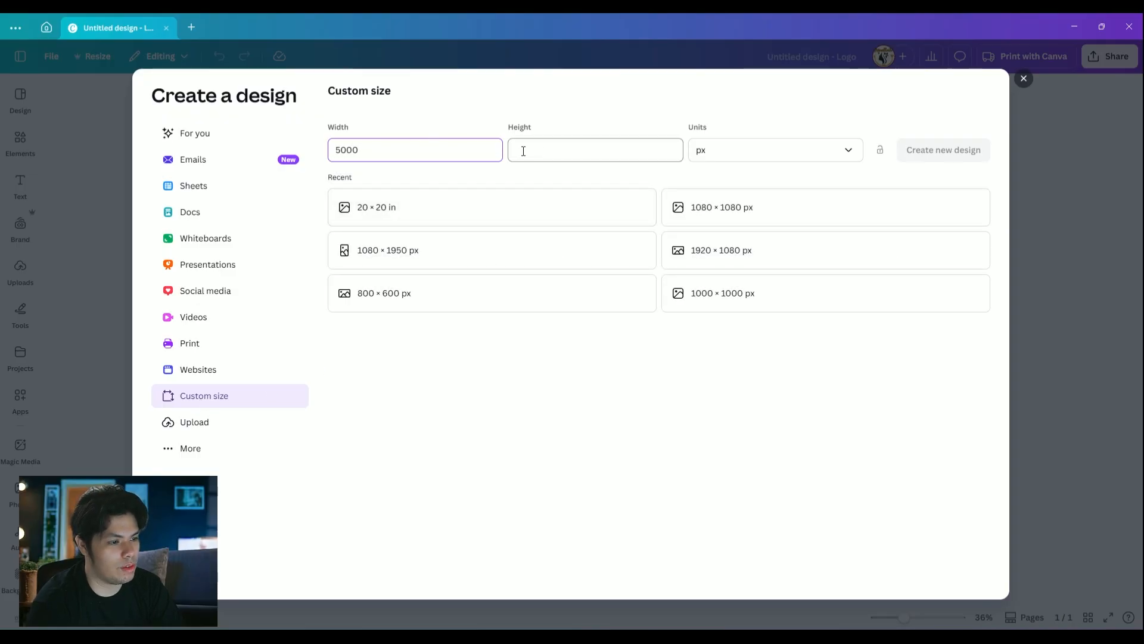
{"action": "left_click", "coordinate": [560, 151]}
{"action": "type", "text": "5000"}
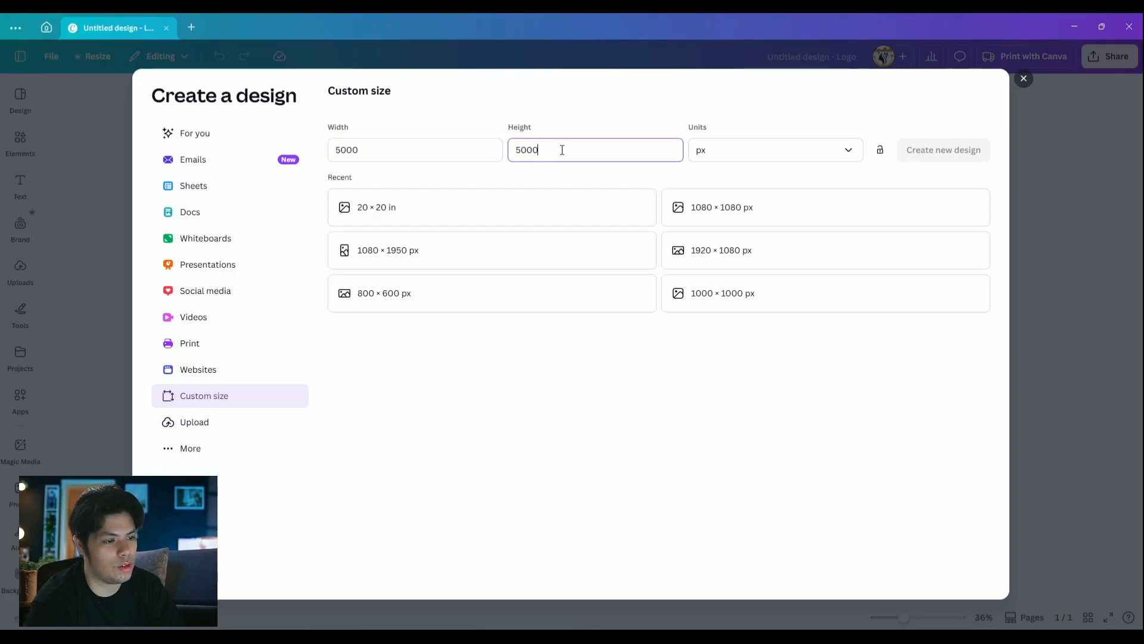
{"action": "left_click_drag", "start_coordinate": [562, 150], "coordinate": [510, 149]}
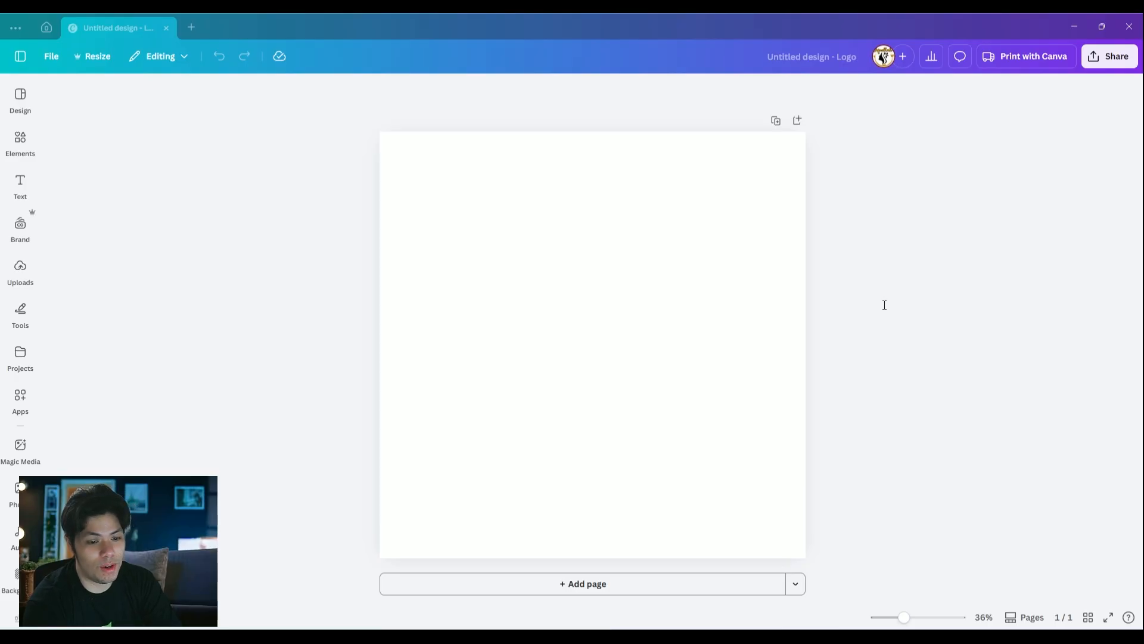
Add a text box to the blank page, enlarge it to about font size 88.5 and centre it horizontally
{"action": "left_click", "coordinate": [20, 182]}
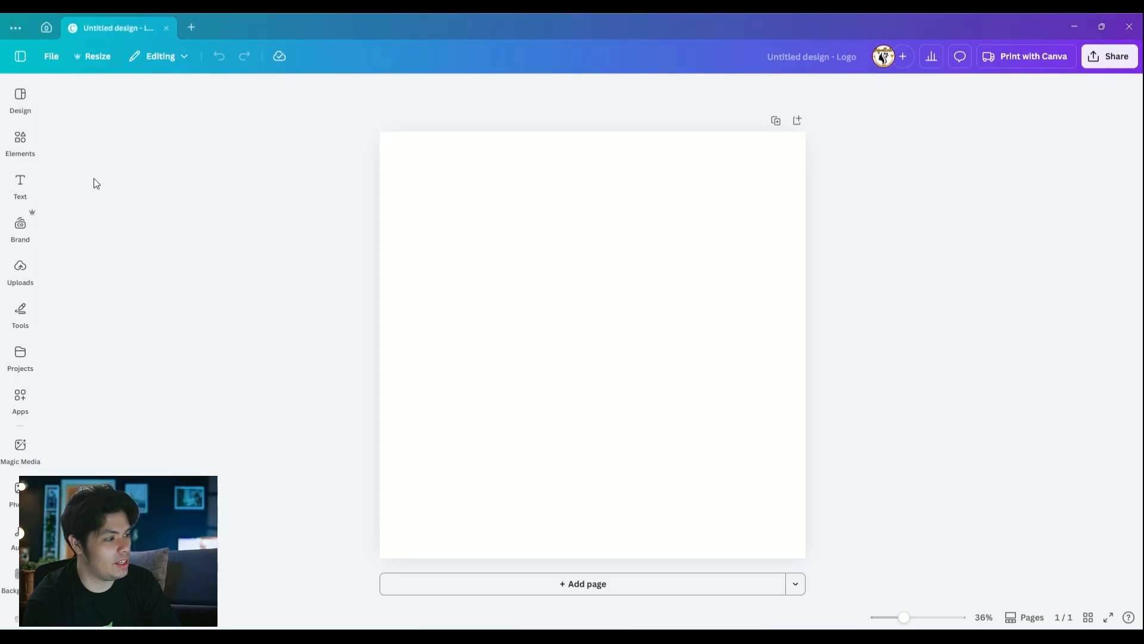
{"action": "left_click", "coordinate": [20, 181]}
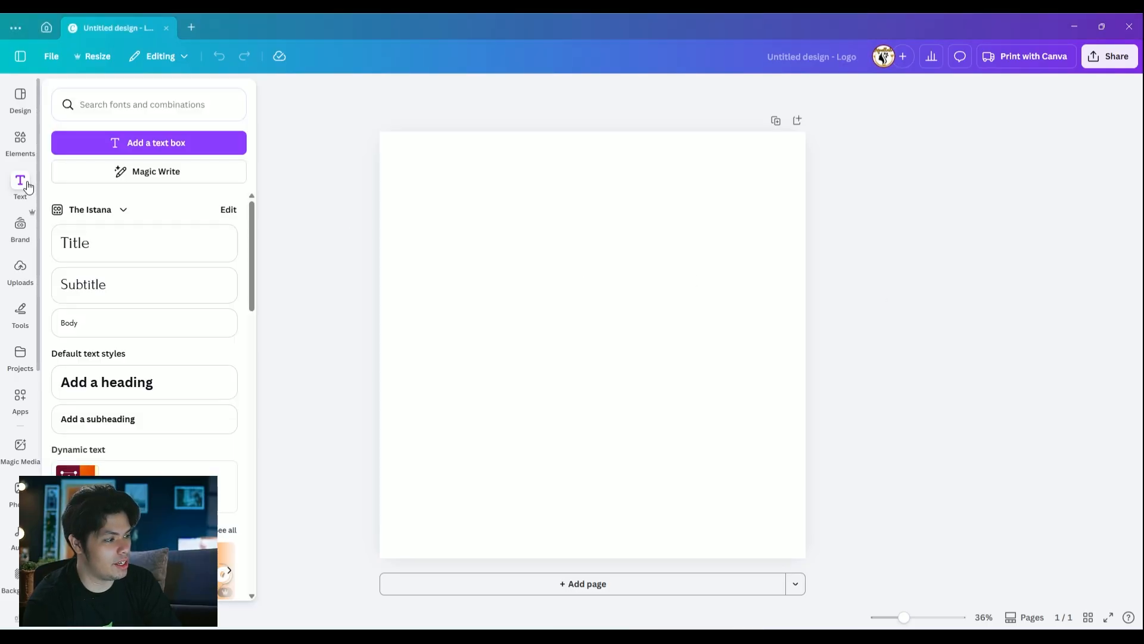
{"action": "left_click", "coordinate": [167, 144]}
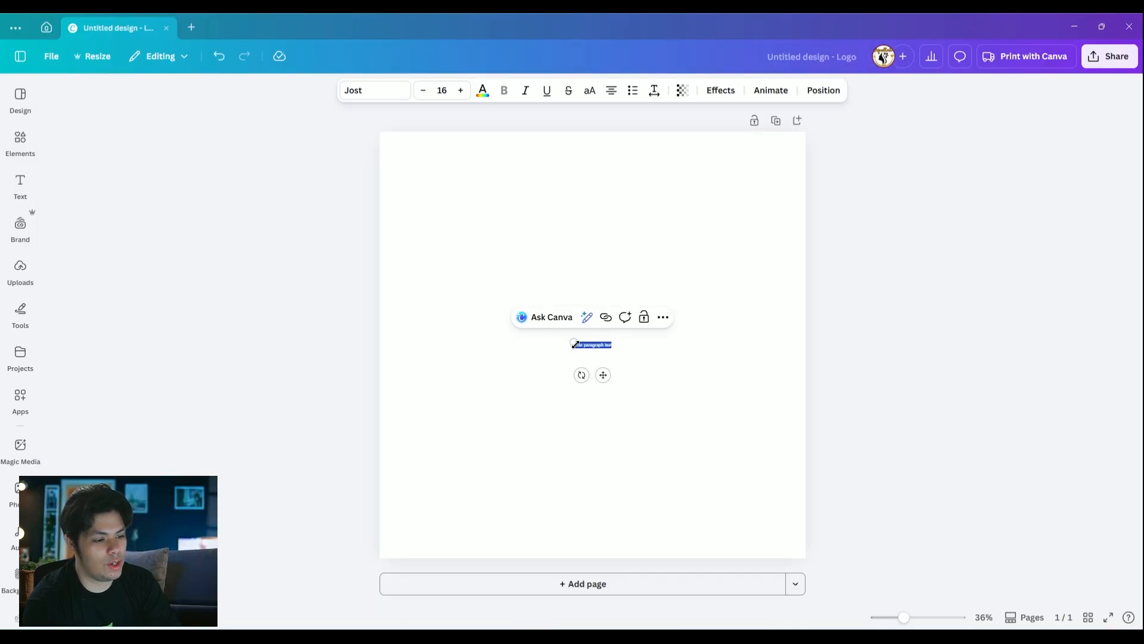
{"action": "left_click_drag", "start_coordinate": [572, 341], "coordinate": [410, 257]}
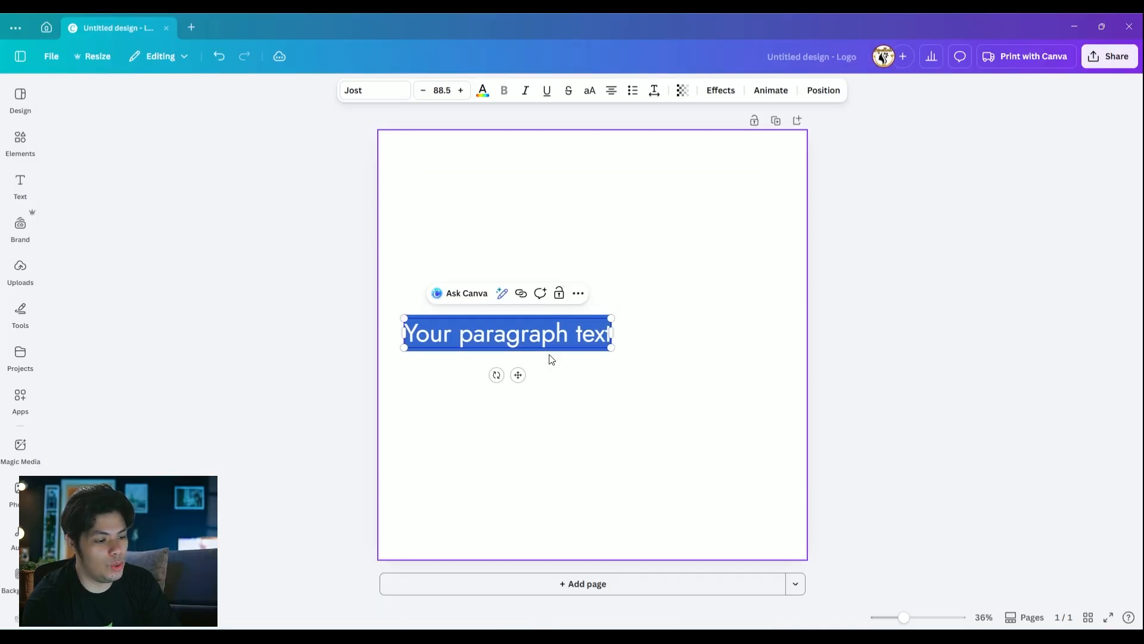
{"action": "left_click_drag", "start_coordinate": [521, 376], "coordinate": [607, 377]}
{"action": "left_click", "coordinate": [767, 309]}
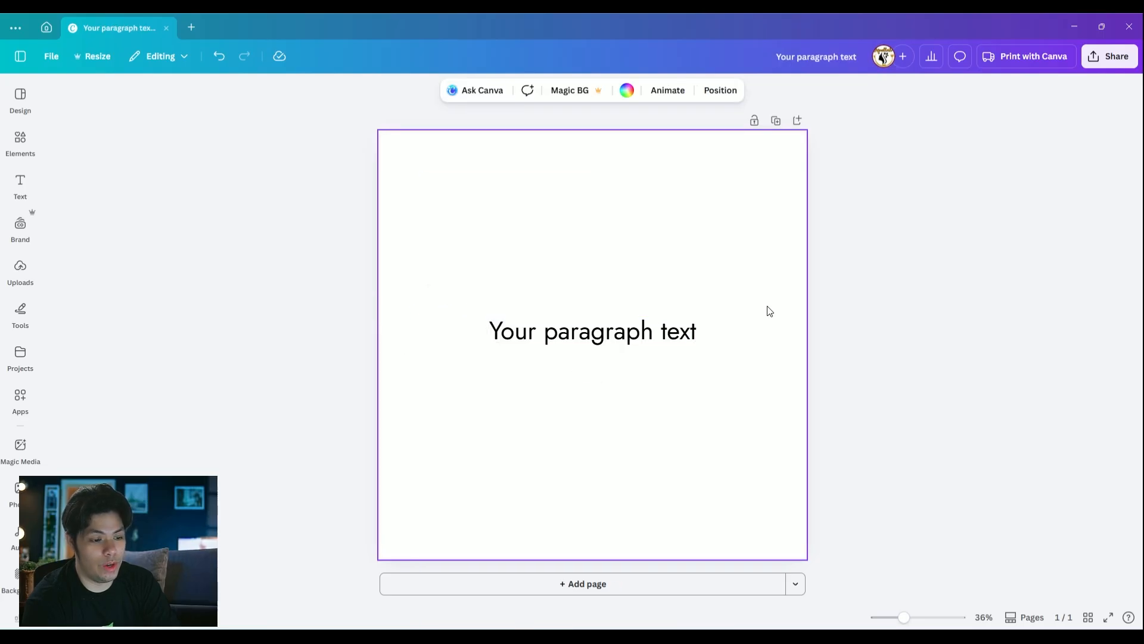
Replace the placeholder paragraph text with "MK VISUALS"
{"action": "left_click", "coordinate": [618, 331]}
{"action": "double_click", "coordinate": [618, 331]}
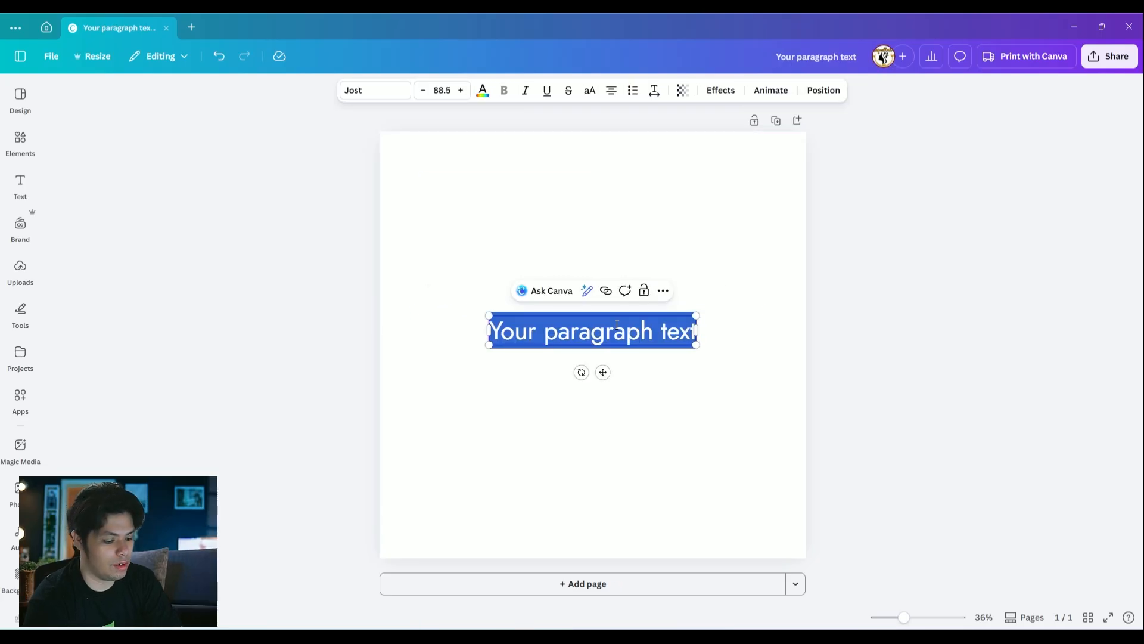
{"action": "type", "text": "MK V"}
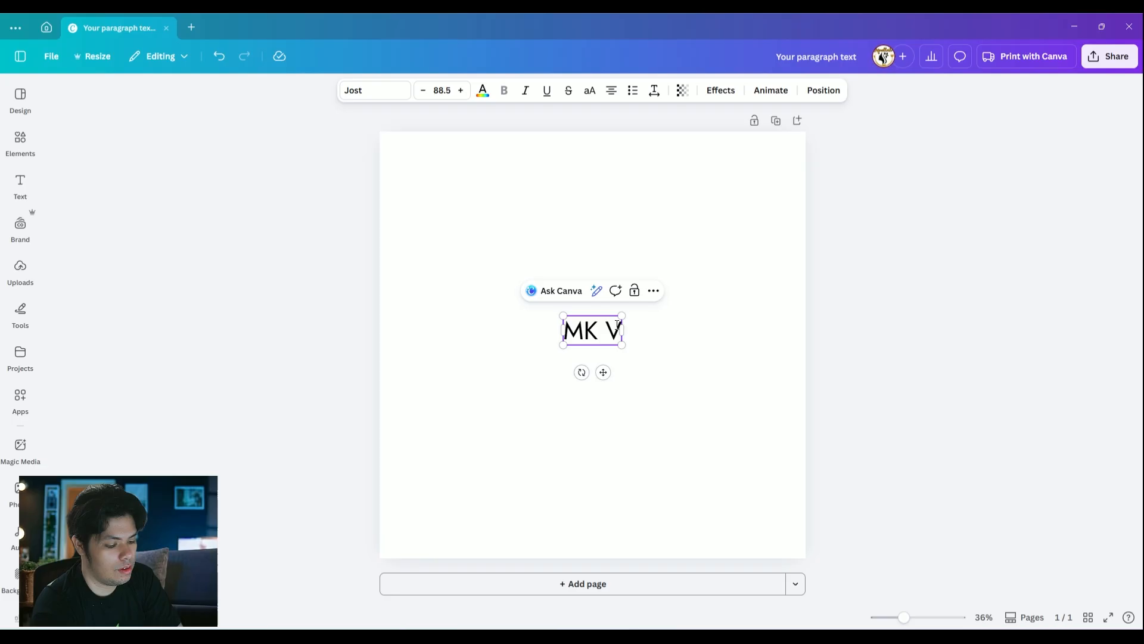
{"action": "type", "text": "ISUALS"}
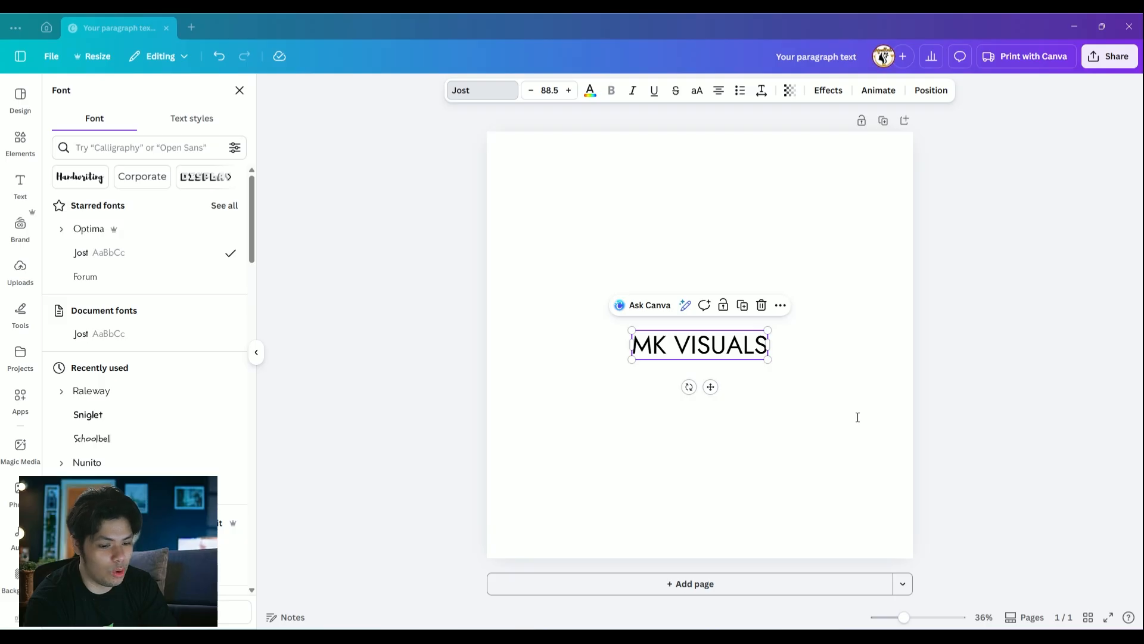
{"action": "left_click", "coordinate": [407, 274]}
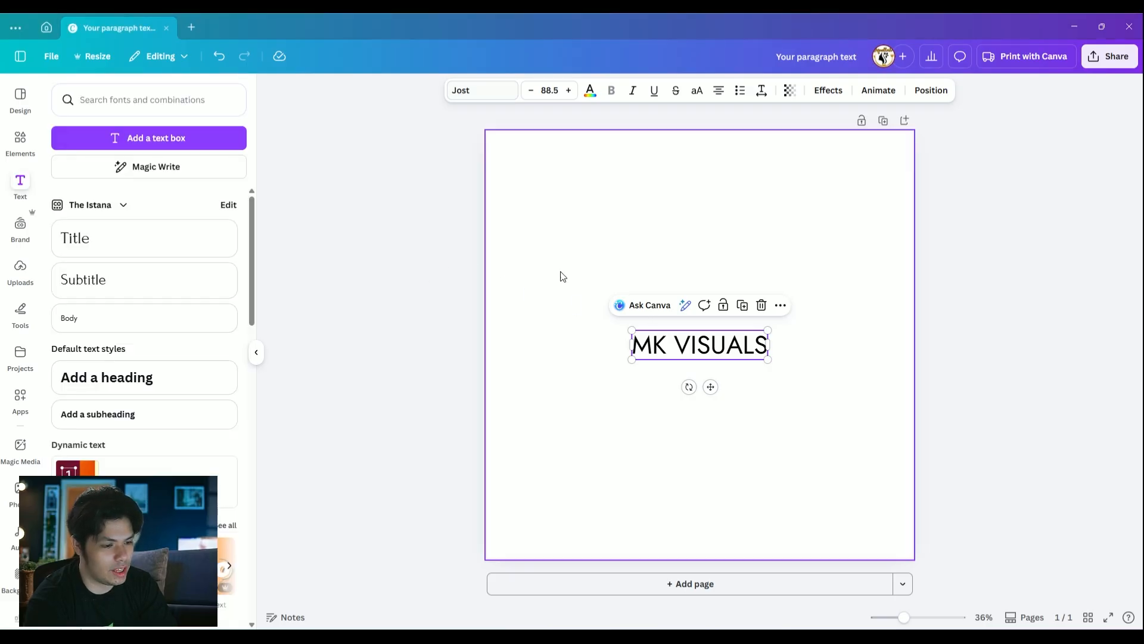
{"action": "left_click", "coordinate": [708, 340]}
{"action": "left_click", "coordinate": [725, 342]}
{"action": "left_click", "coordinate": [810, 338]}
{"action": "left_click_drag", "start_coordinate": [708, 332], "coordinate": [705, 353]}
{"action": "left_click", "coordinate": [820, 337]}
Set the letter spacing of the MK VISUALS text to 30
{"action": "left_click", "coordinate": [710, 351]}
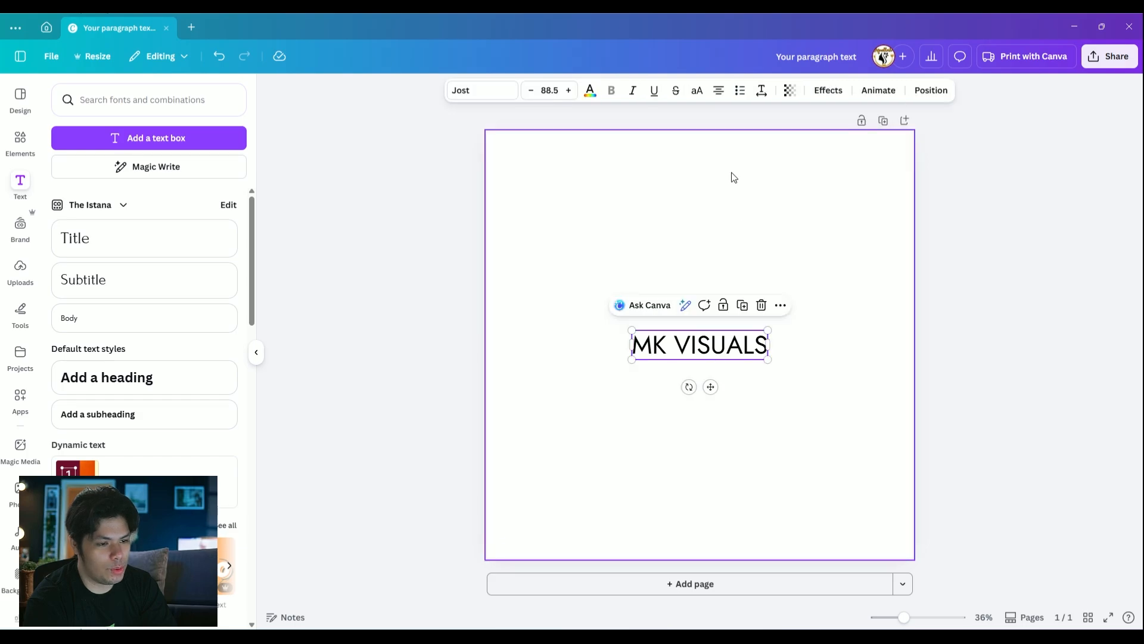
{"action": "left_click", "coordinate": [762, 93]}
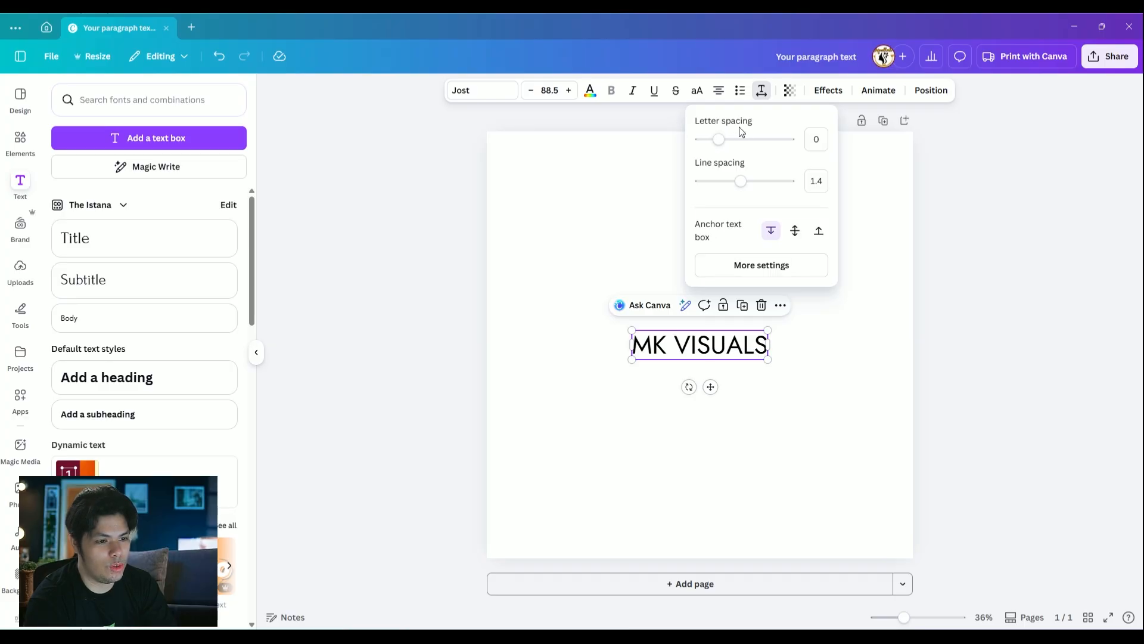
{"action": "mouse_move", "coordinate": [718, 140]}
{"action": "left_mouse_down"}
{"action": "mouse_move", "coordinate": [758, 140]}
{"action": "mouse_move", "coordinate": [701, 141]}
{"action": "mouse_move", "coordinate": [721, 141]}
{"action": "left_mouse_up"}
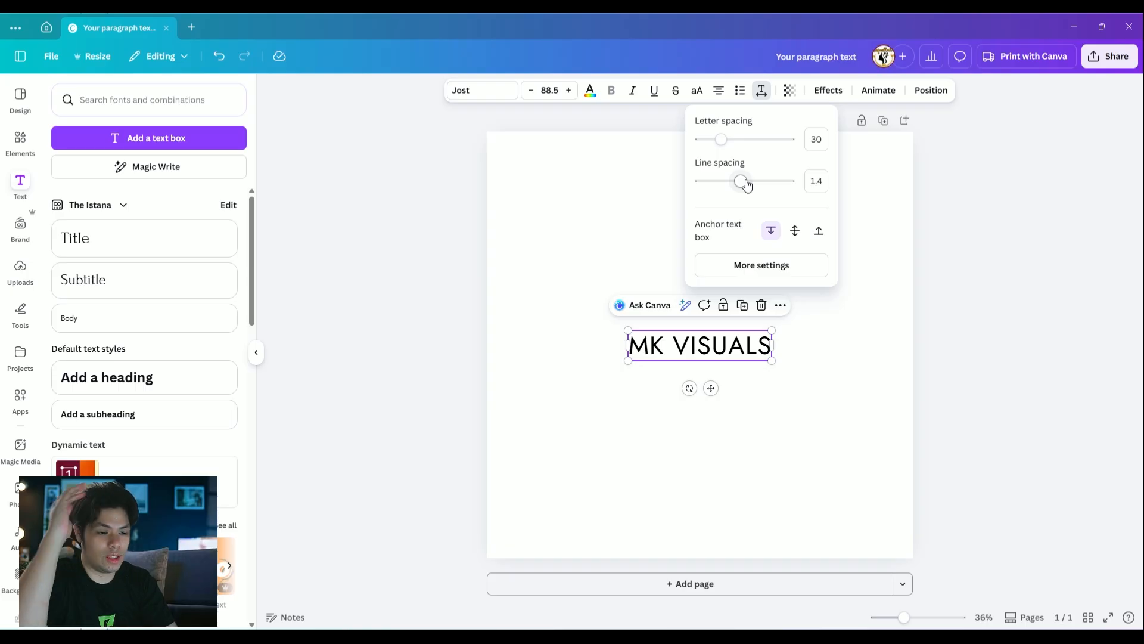
{"action": "left_click", "coordinate": [697, 436]}
Add a second line reading "EXAMPLE" below MK VISUALS in the same text box
{"action": "left_click", "coordinate": [720, 353]}
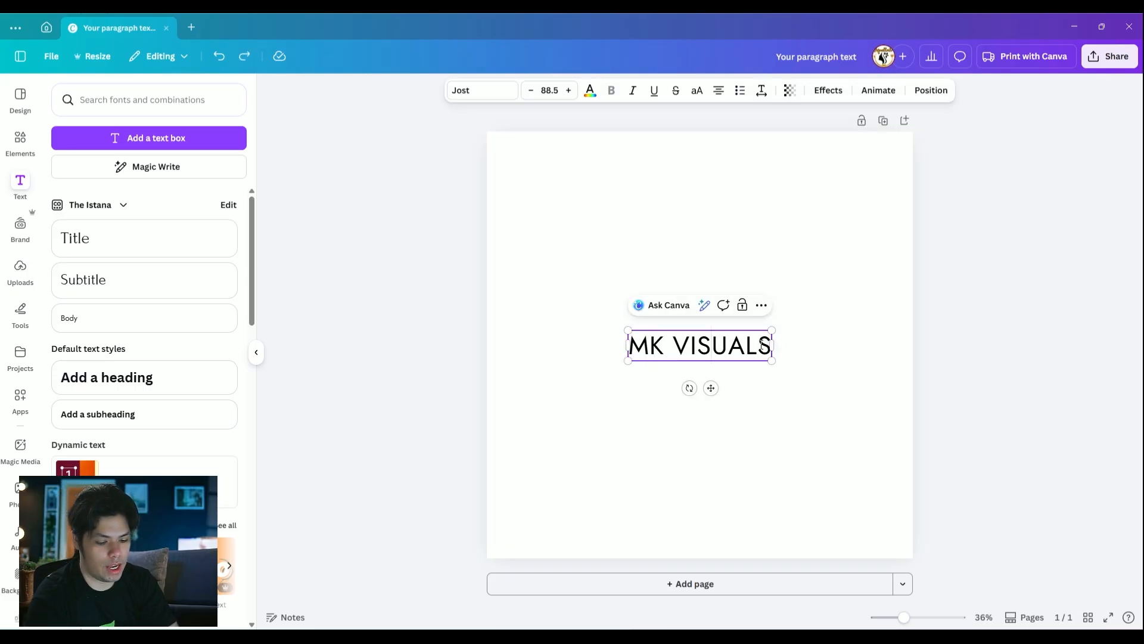
{"action": "key", "text": "Return"}
{"action": "type", "text": "M"}
{"action": "key", "text": "BackSpace"}
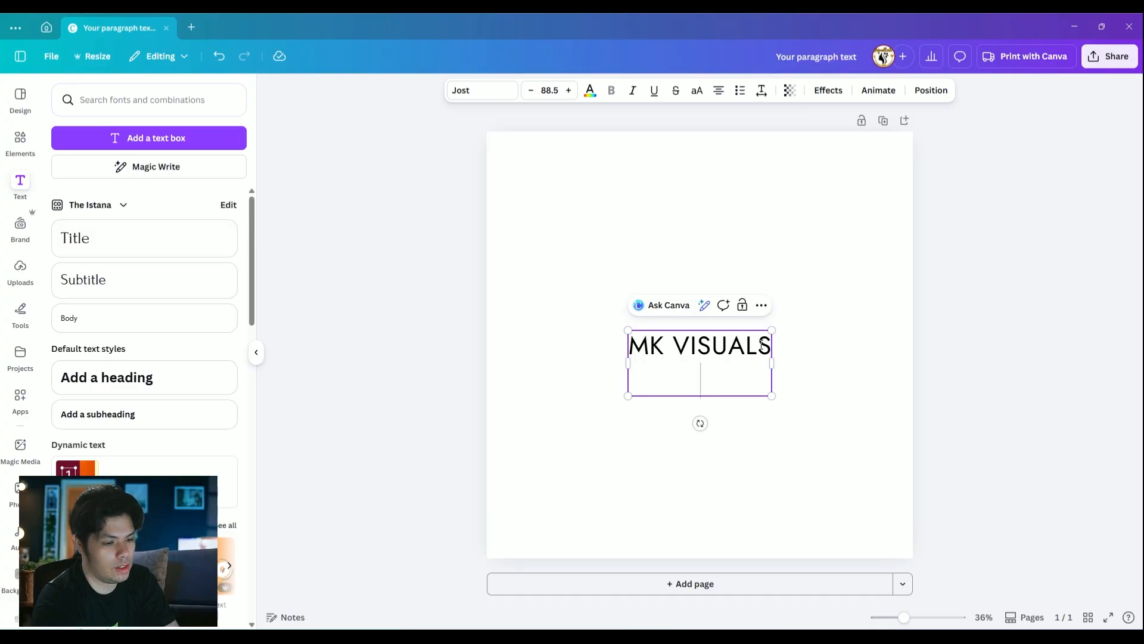
{"action": "type", "text": "EXAMPLE"}
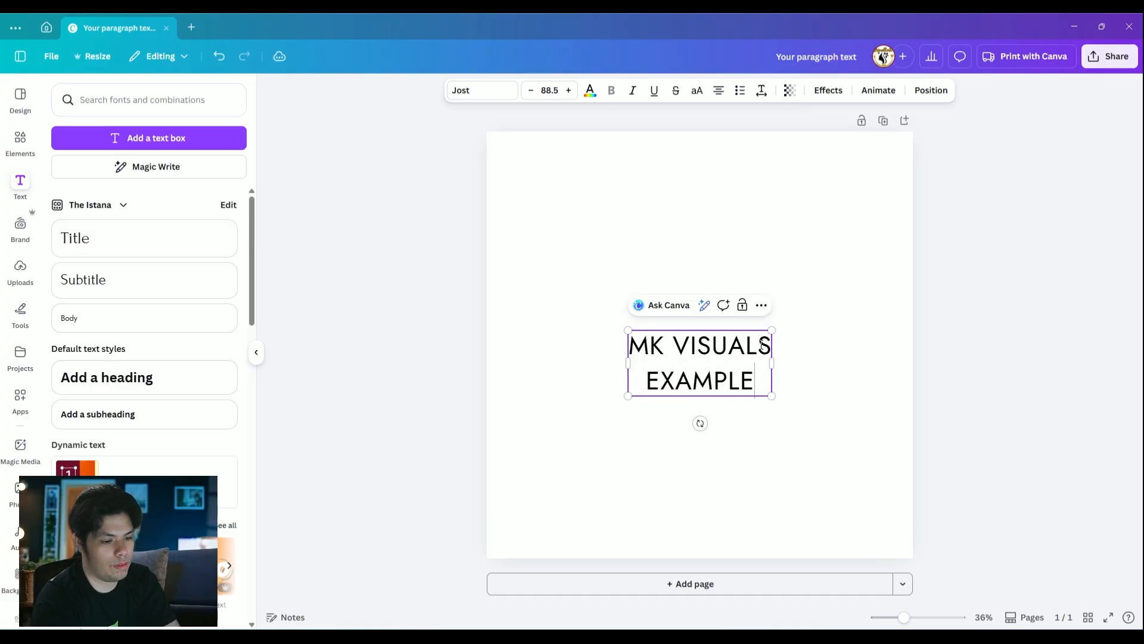
{"action": "left_click", "coordinate": [839, 352]}
Adjust the line spacing of the two-line MK VISUALS EXAMPLE text
{"action": "left_click", "coordinate": [752, 353]}
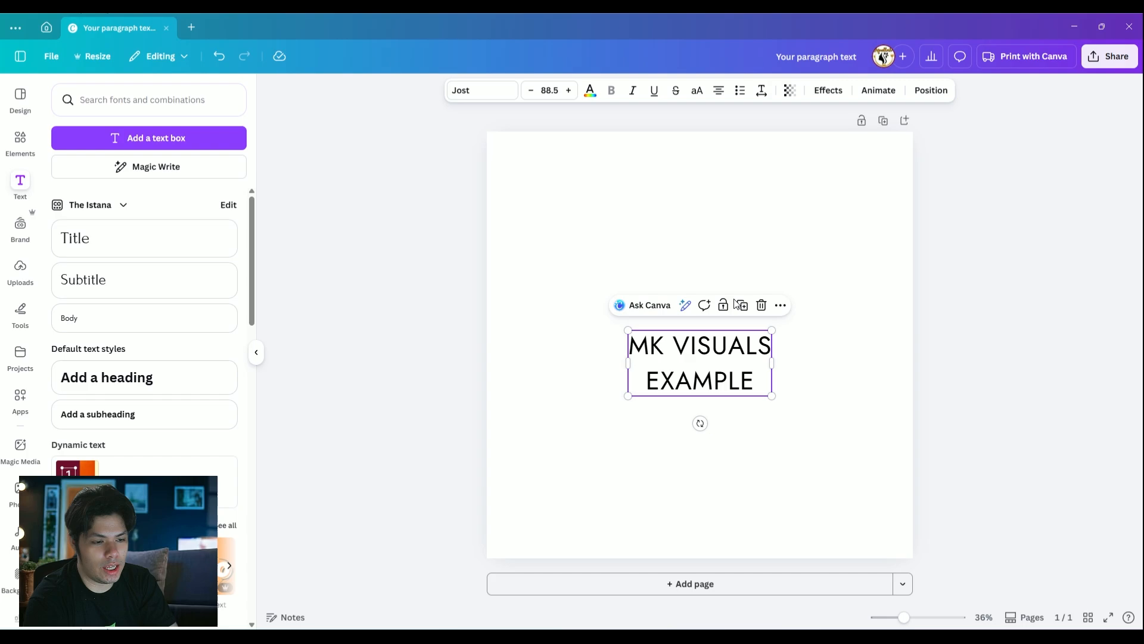
{"action": "left_click", "coordinate": [761, 92]}
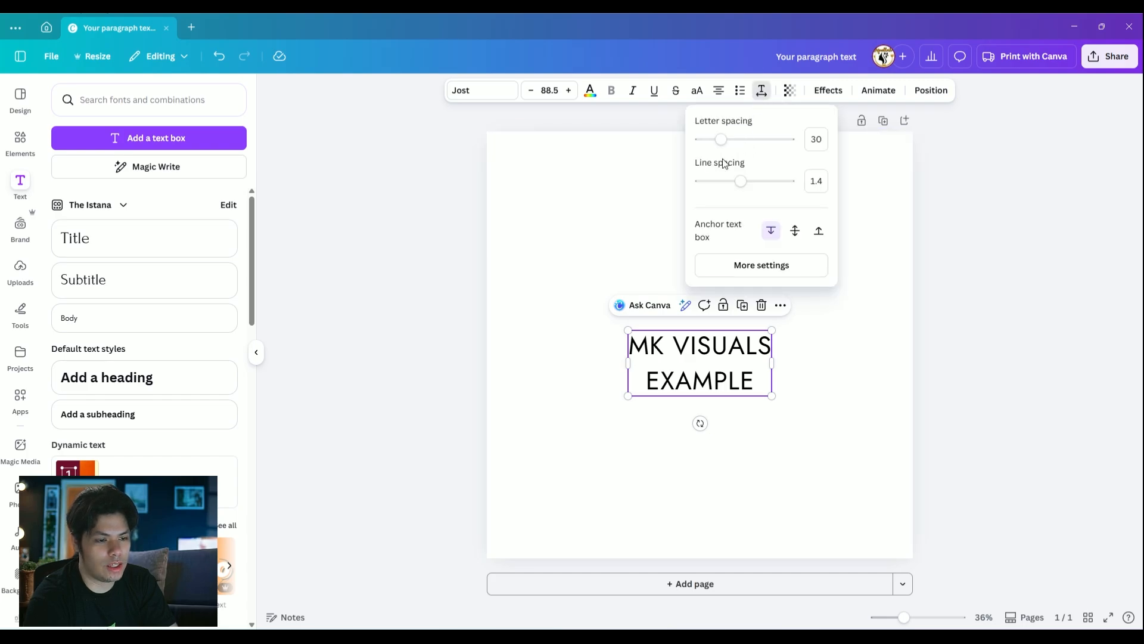
{"action": "mouse_move", "coordinate": [739, 182]}
{"action": "left_mouse_down"}
{"action": "mouse_move", "coordinate": [713, 179]}
{"action": "mouse_move", "coordinate": [744, 179]}
{"action": "left_mouse_up"}
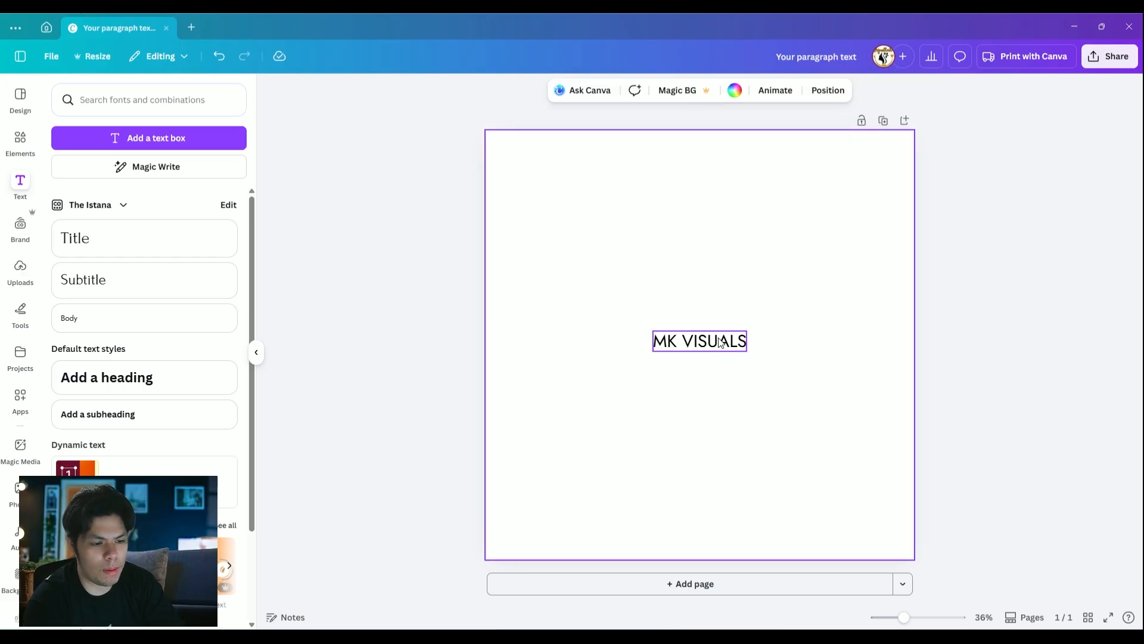
Change the MK VISUALS text to the Garet font from the Corporate category and make it bold
{"action": "left_click", "coordinate": [720, 341]}
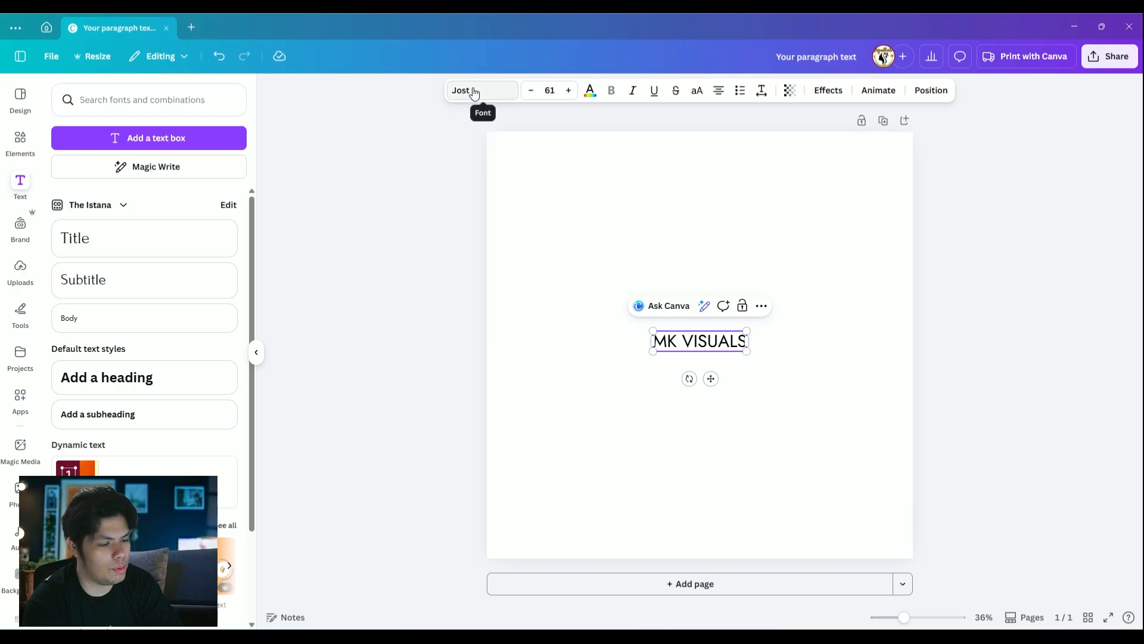
{"action": "left_click", "coordinate": [473, 91]}
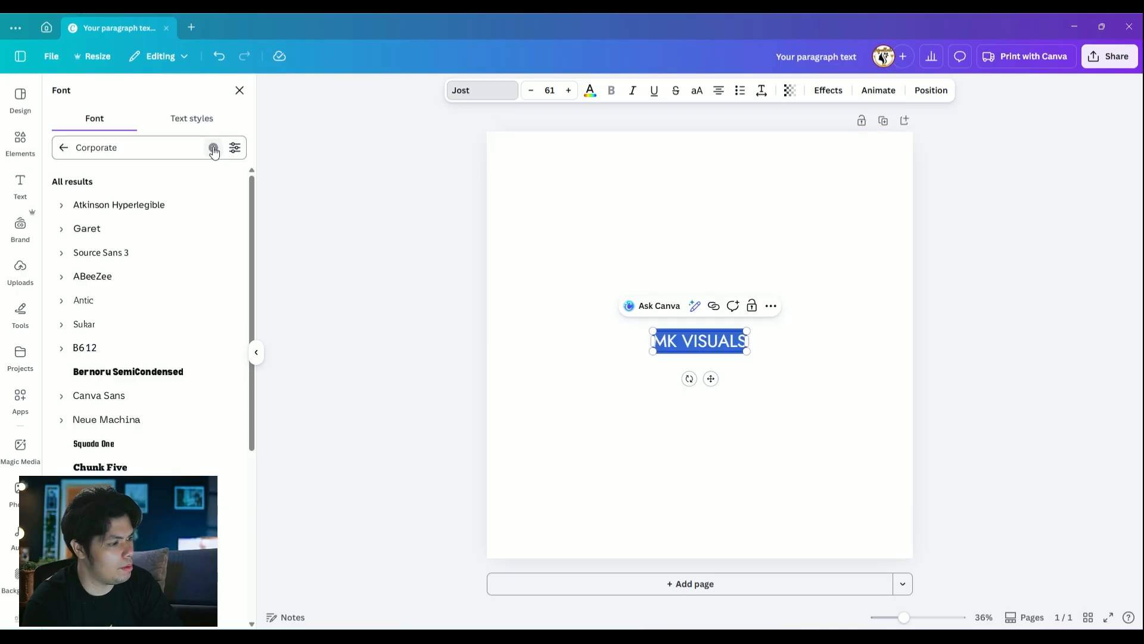
{"action": "left_click", "coordinate": [214, 148]}
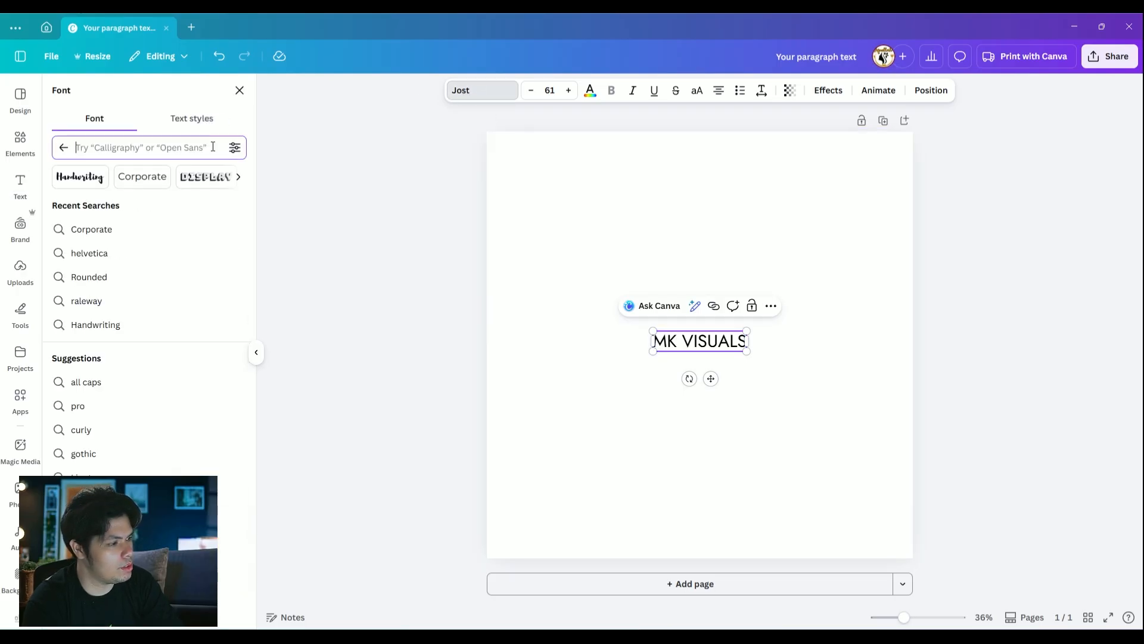
{"action": "left_click", "coordinate": [146, 184]}
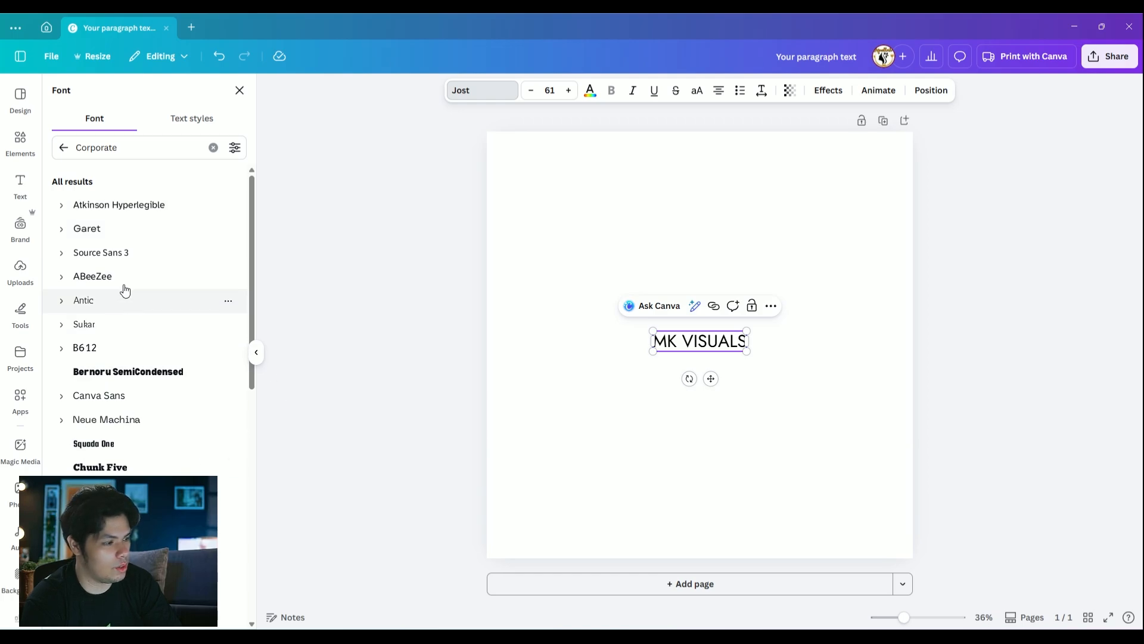
{"action": "left_click", "coordinate": [91, 234]}
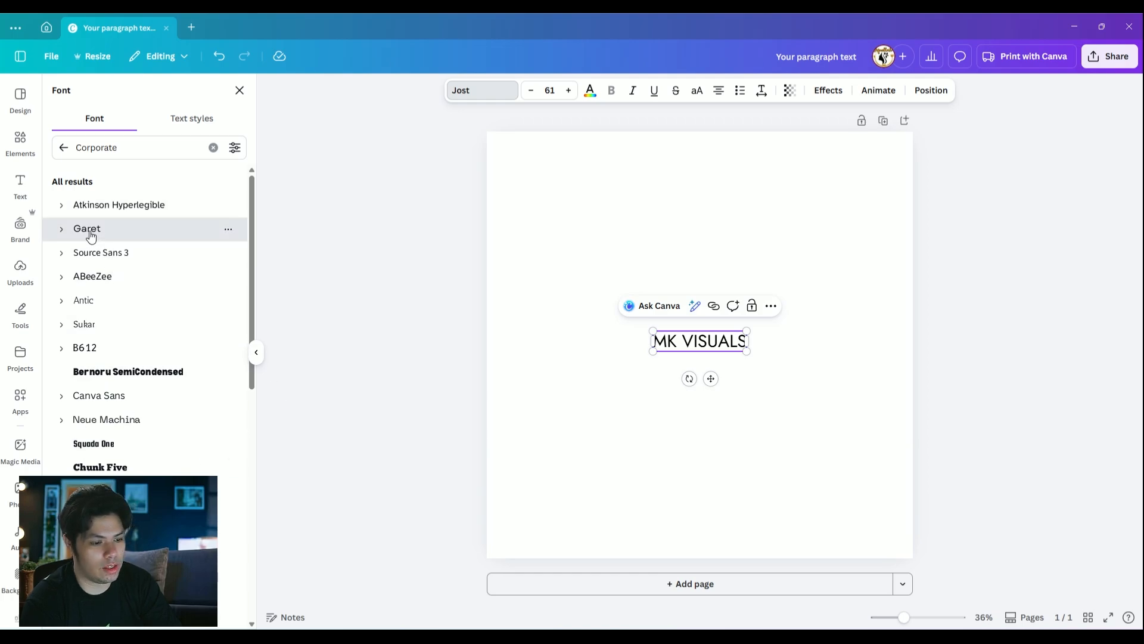
{"action": "left_click", "coordinate": [614, 91]}
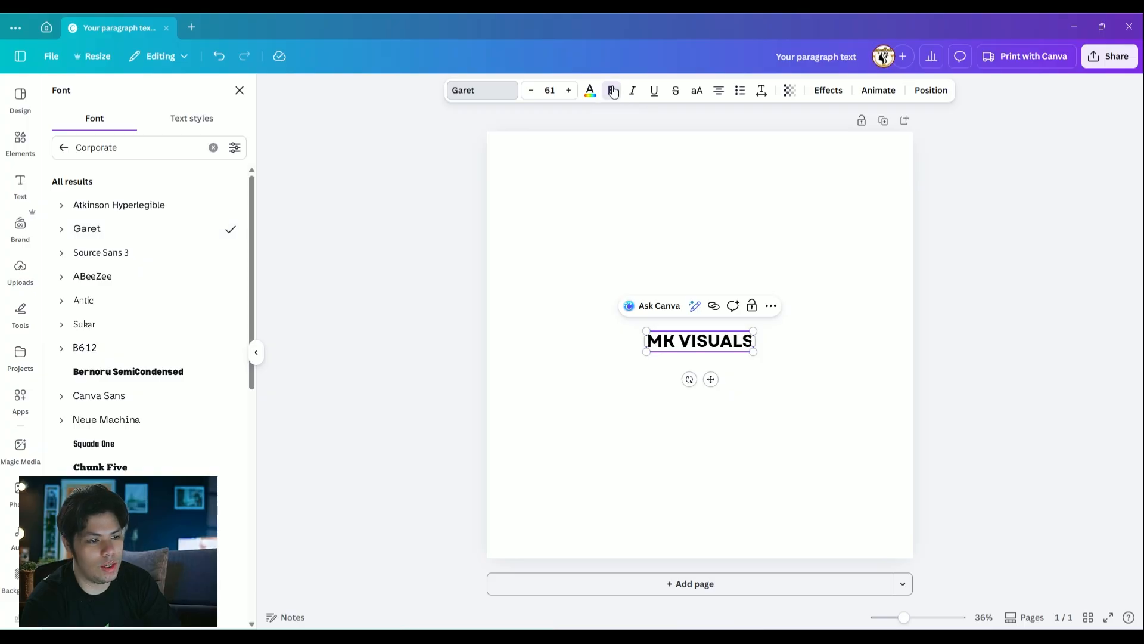
Enlarge the MK VISUALS text to a font size of about 87 and centre it on the page
{"action": "left_click_drag", "start_coordinate": [752, 331], "coordinate": [799, 321]}
{"action": "left_click", "coordinate": [748, 207]}
{"action": "left_click_drag", "start_coordinate": [730, 327], "coordinate": [707, 334]}
{"action": "left_click", "coordinate": [837, 283]}
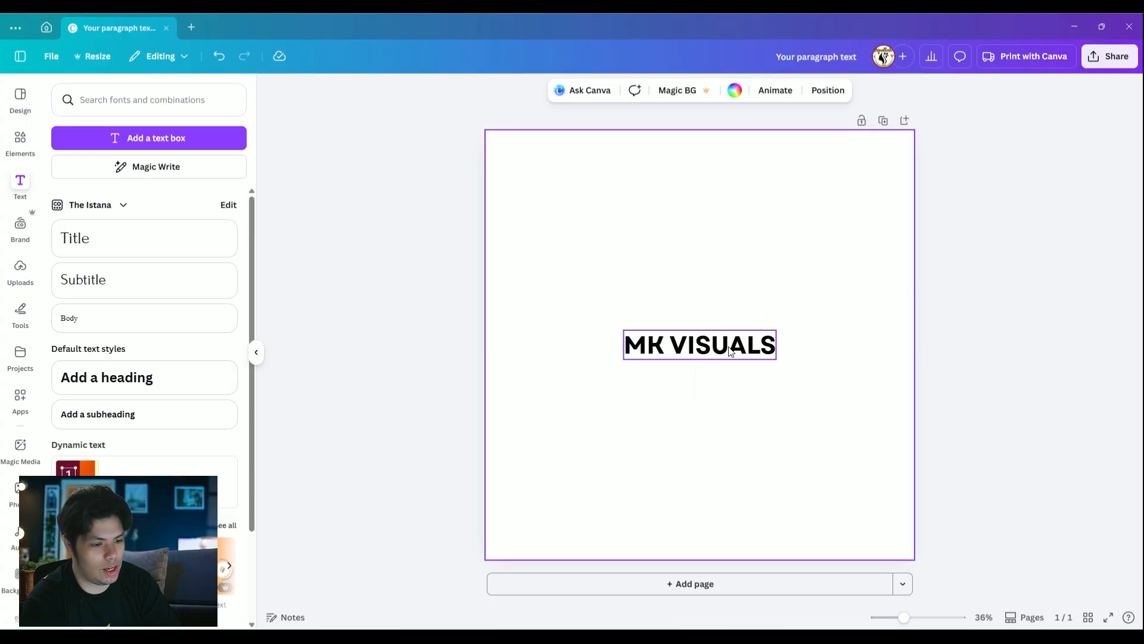
{"action": "left_click", "coordinate": [734, 342]}
{"action": "left_click", "coordinate": [858, 298]}
Recolour the MK VISUALS text with the second swatch, a dark charcoal, of The Istana colour palette
{"action": "left_click", "coordinate": [724, 338]}
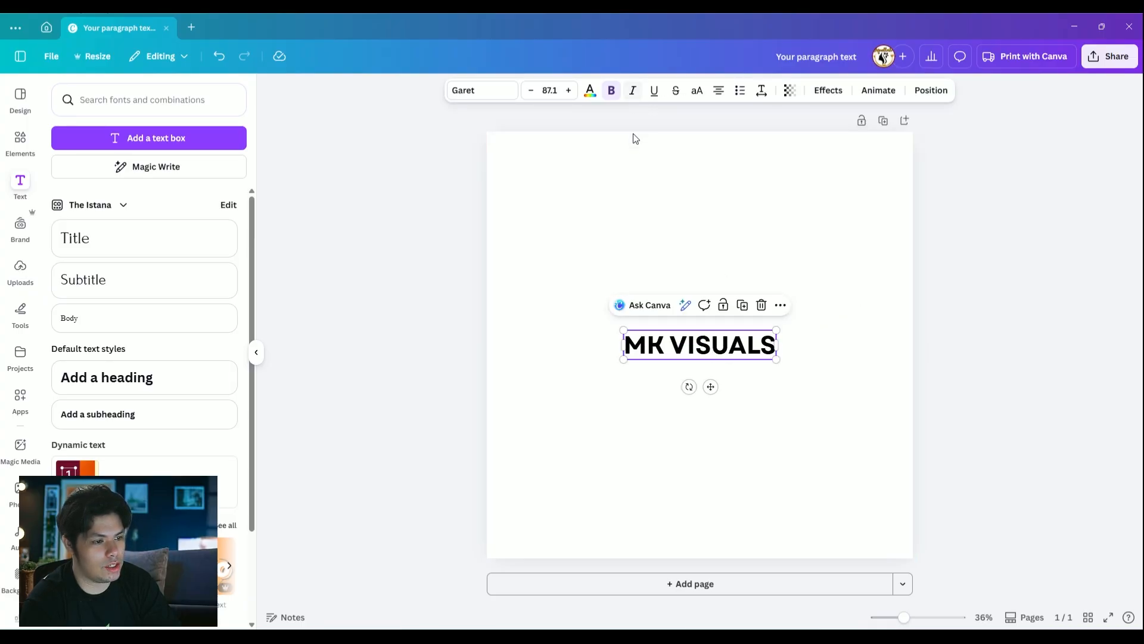
{"action": "left_click", "coordinate": [590, 90]}
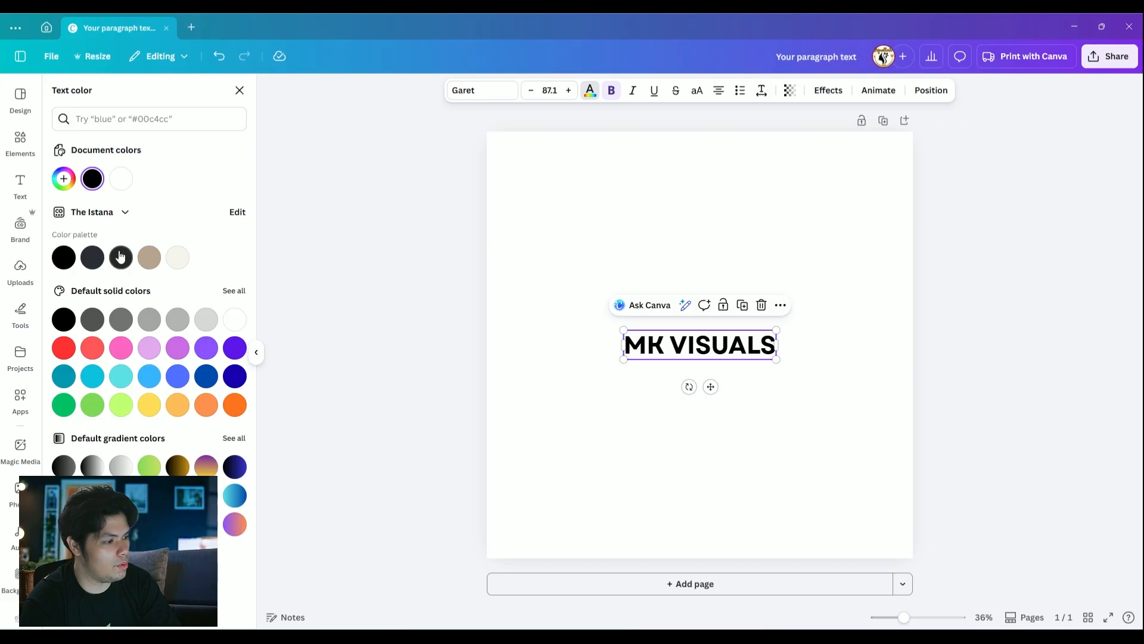
{"action": "left_click", "coordinate": [92, 257]}
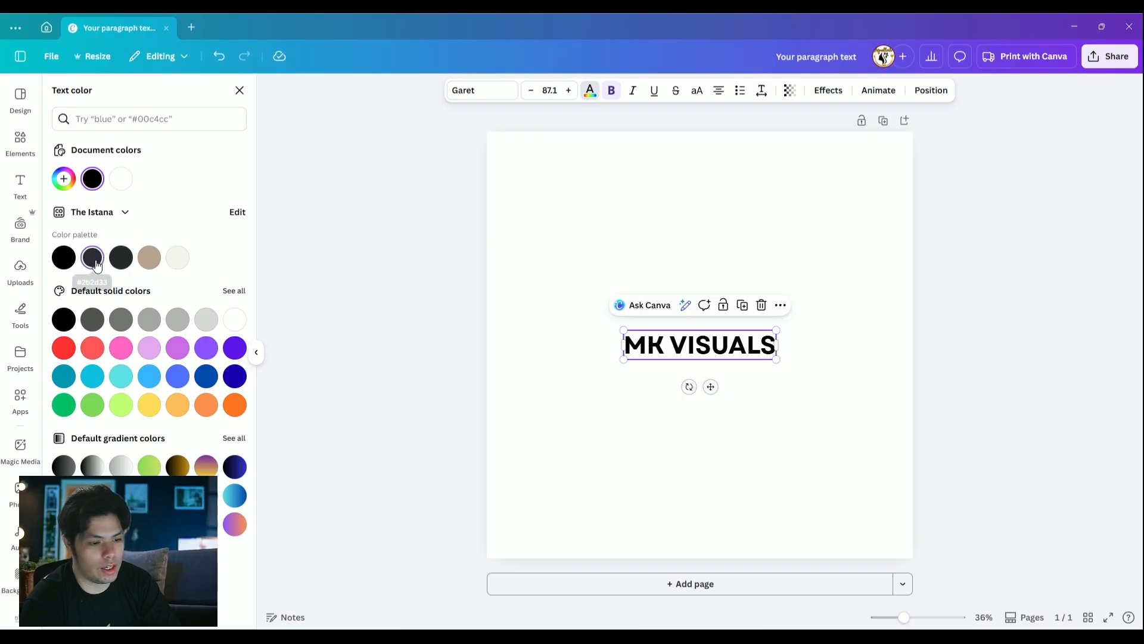
{"action": "left_click", "coordinate": [792, 439]}
{"action": "left_click_drag", "start_coordinate": [722, 342], "coordinate": [723, 343]}
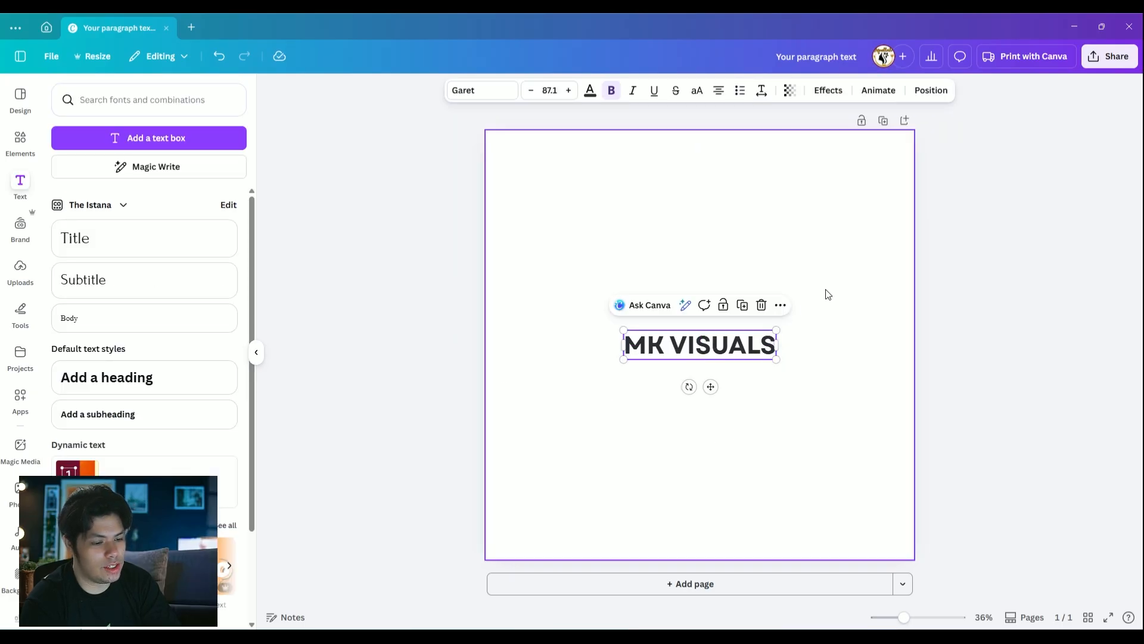
{"action": "left_click", "coordinate": [828, 294]}
{"action": "left_click", "coordinate": [770, 340]}
{"action": "left_click", "coordinate": [844, 308]}
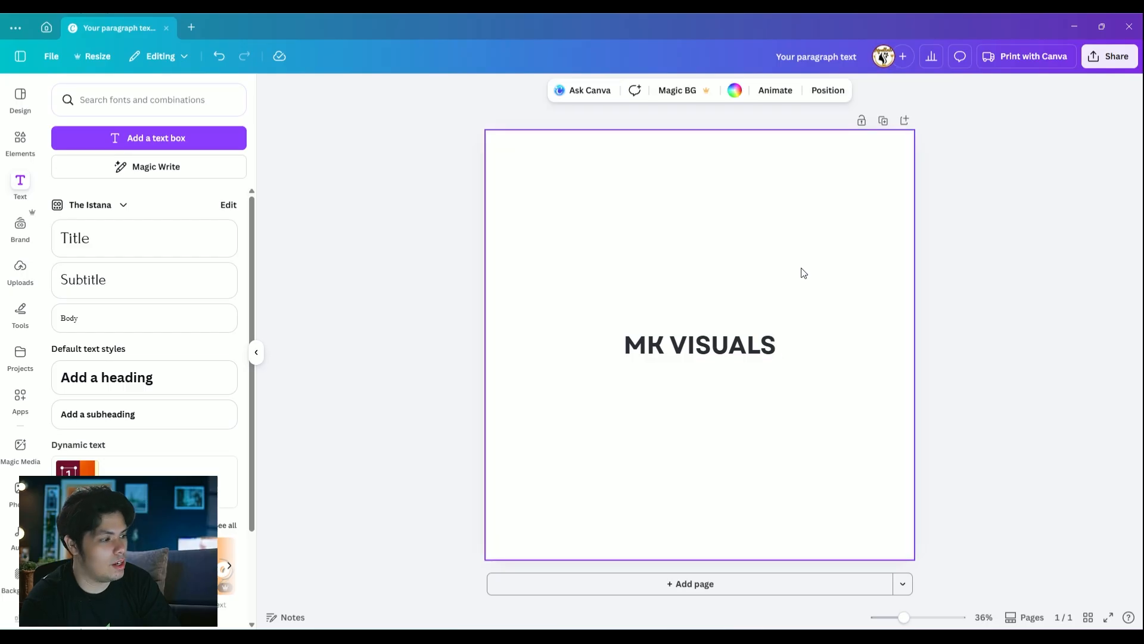
Search the design templates for "corporate logos"
{"action": "left_click", "coordinate": [16, 149]}
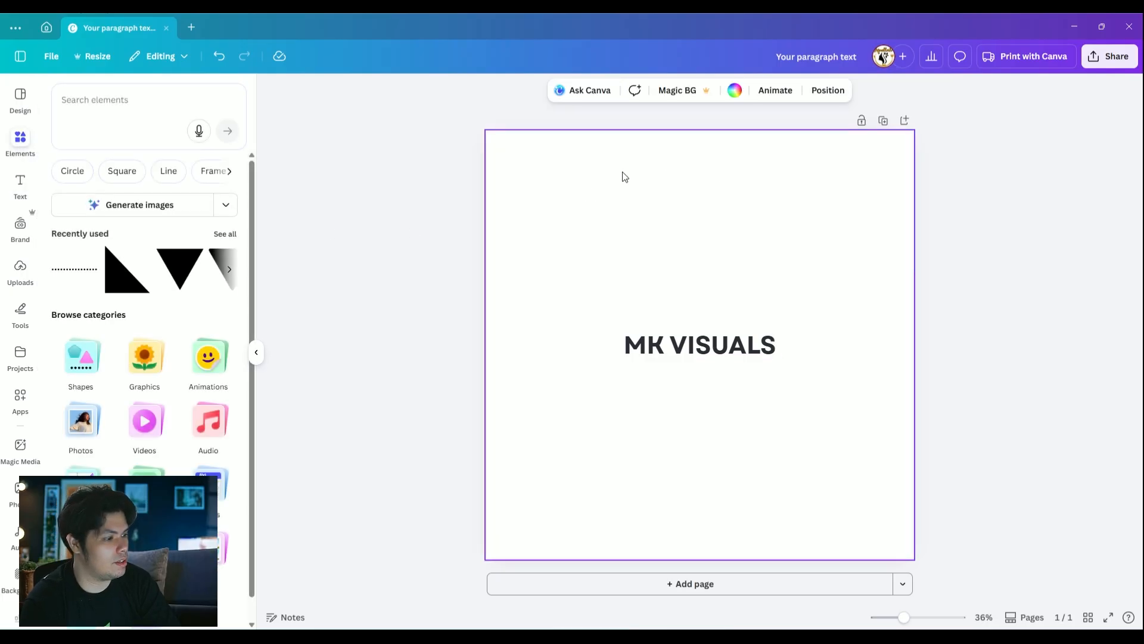
{"action": "left_click", "coordinate": [157, 97]}
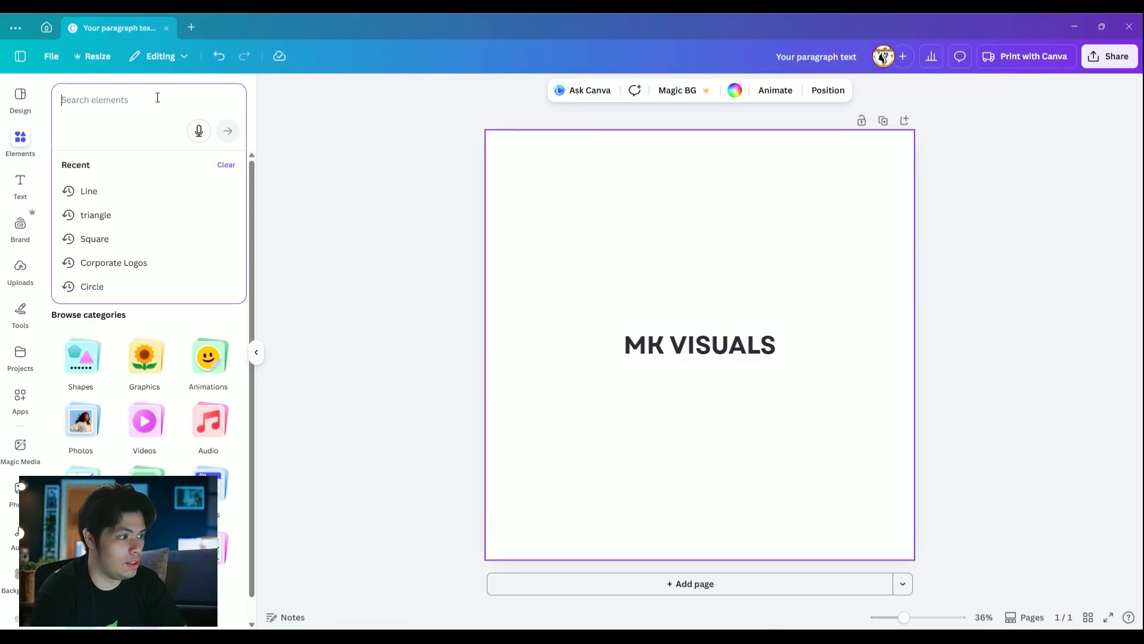
{"action": "left_click", "coordinate": [24, 101]}
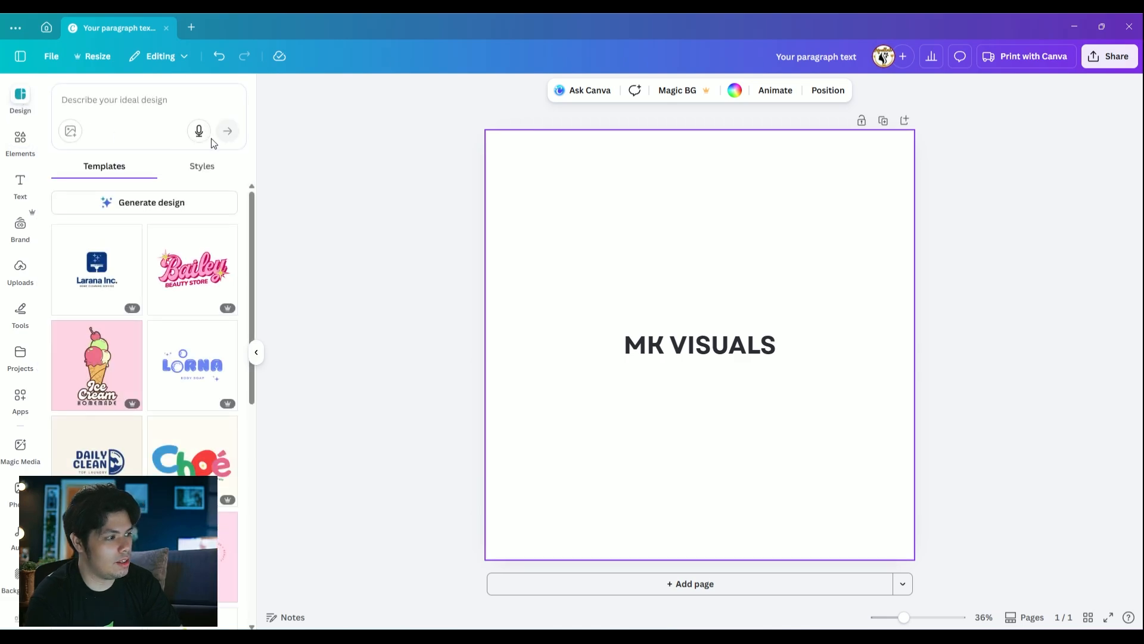
{"action": "left_click", "coordinate": [131, 105]}
{"action": "type", "text": "corp"}
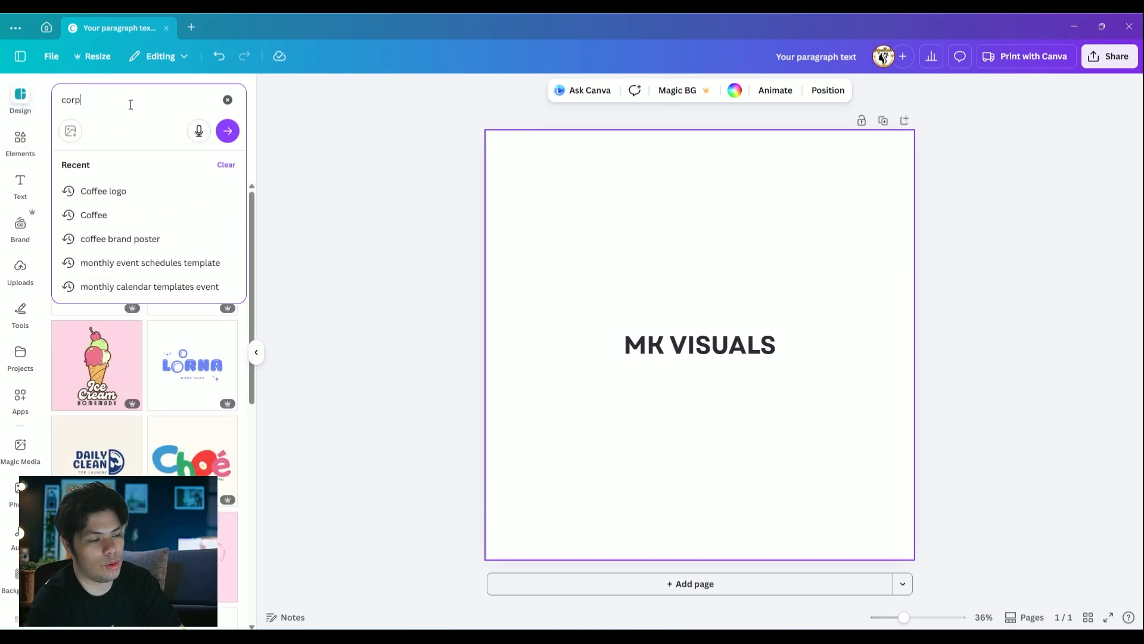
{"action": "type", "text": "orate logos"}
{"action": "key", "text": "Return"}
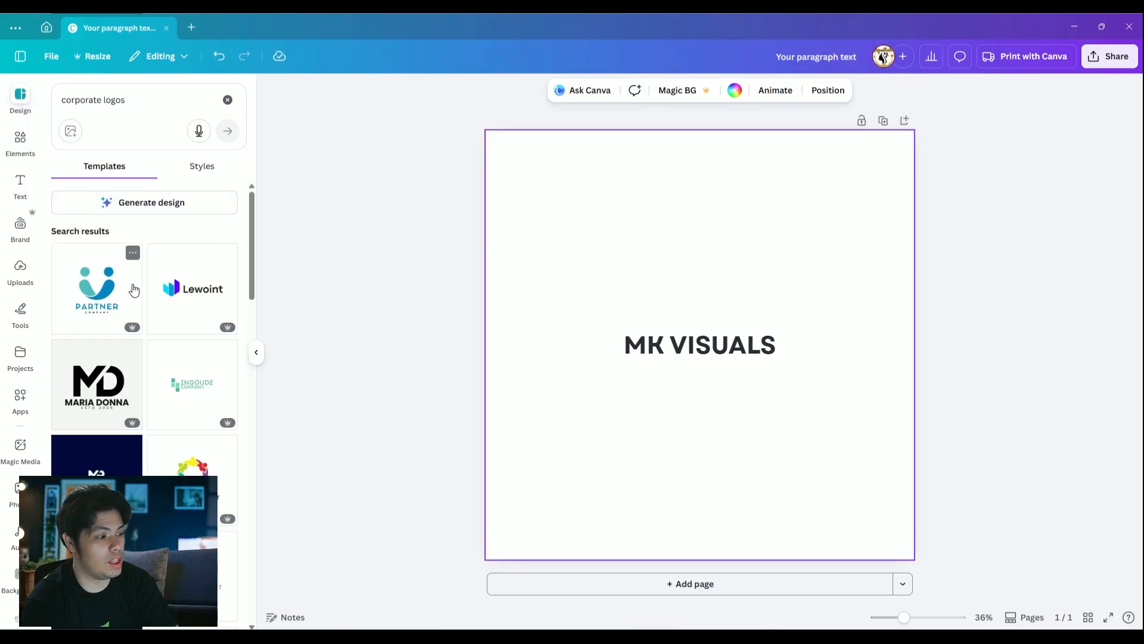
Add the Modern MD Letter Logo template from the search results as a new page
{"action": "scroll", "coordinate": [143, 286], "scroll_direction": "down", "scroll_amount": 8}
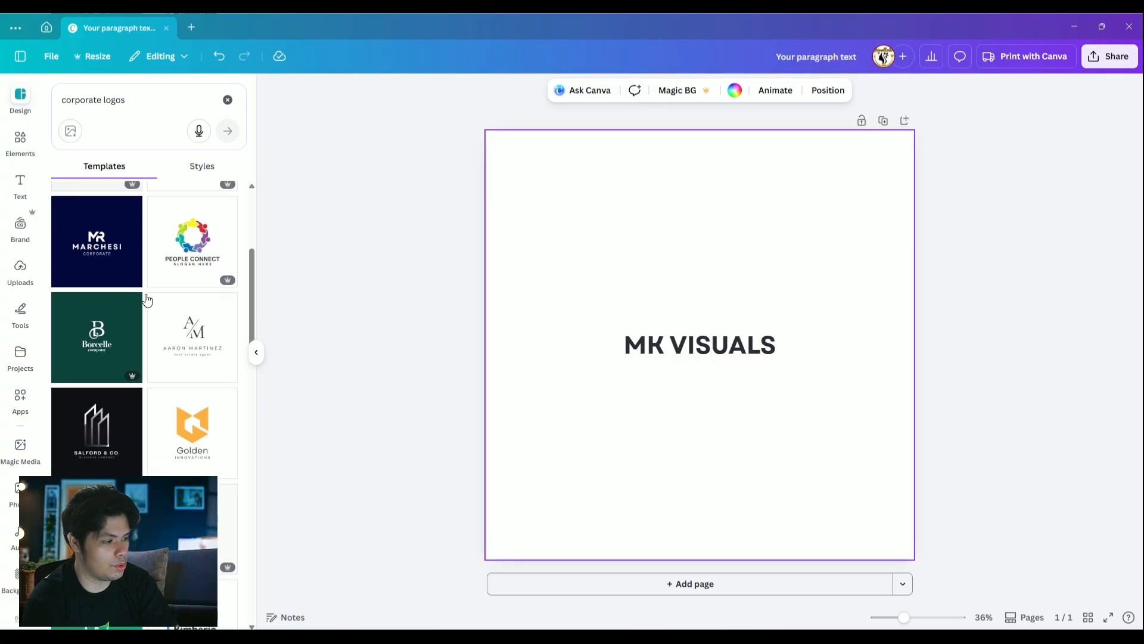
{"action": "scroll", "coordinate": [194, 432], "scroll_direction": "up", "scroll_amount": 8}
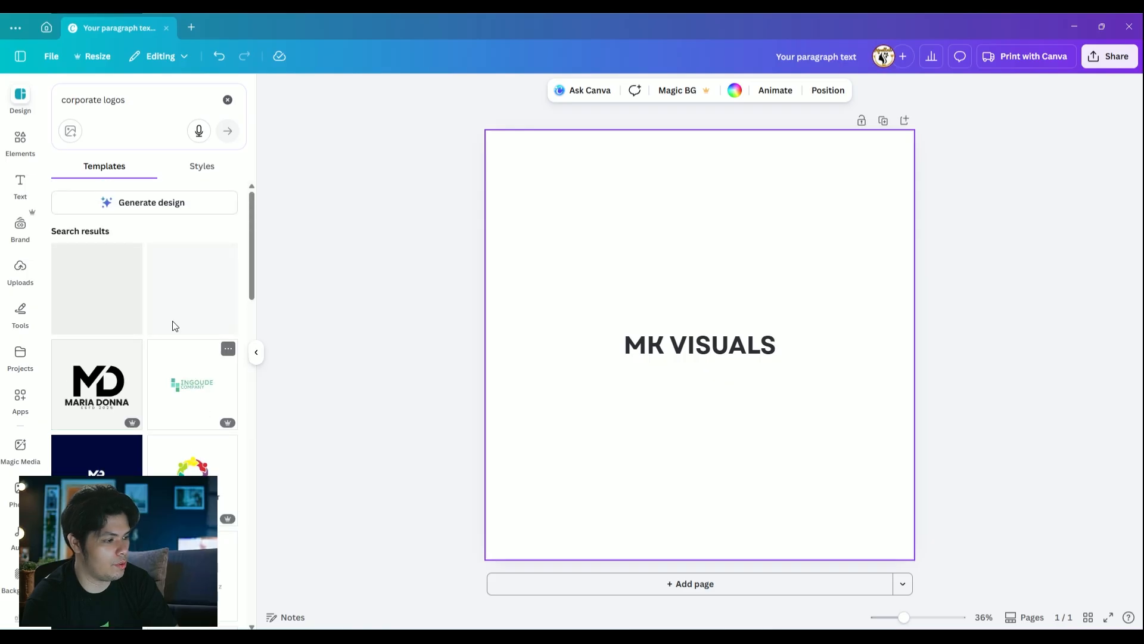
{"action": "left_click", "coordinate": [103, 386]}
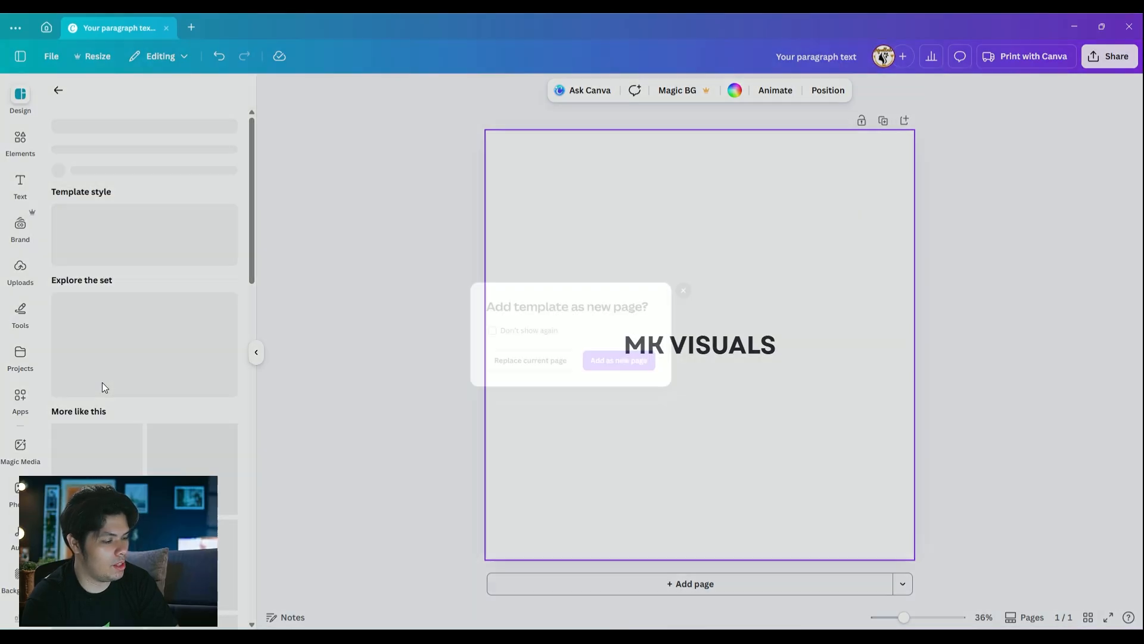
{"action": "left_click", "coordinate": [640, 368]}
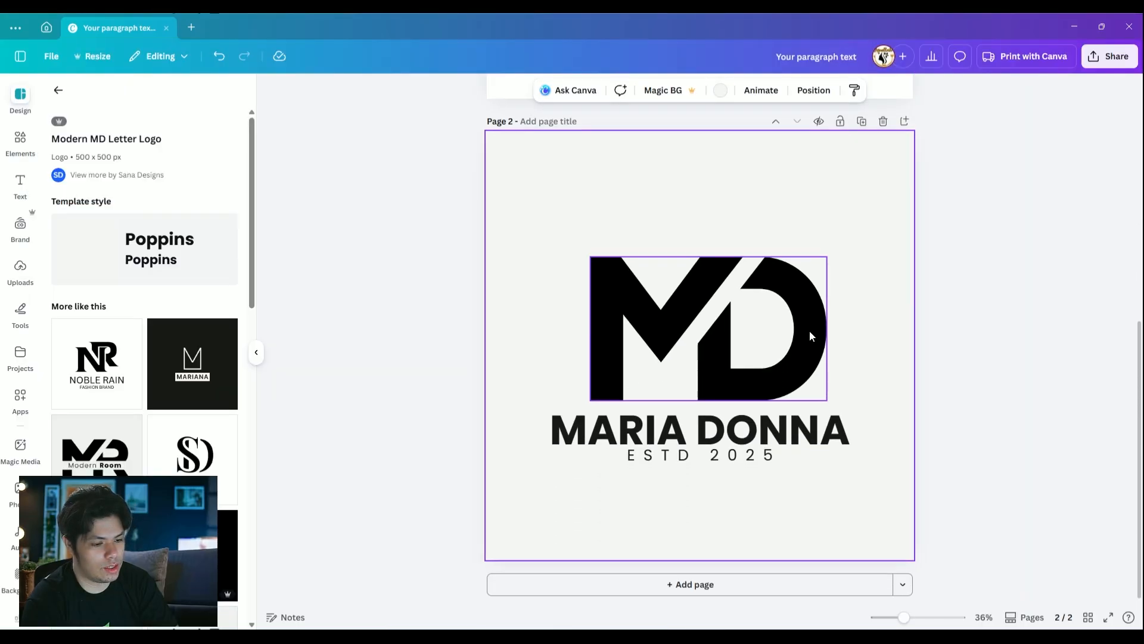
Centre the MD monogram horizontally on page 2 and recolour it with the tan from The Istana palette
{"action": "left_click", "coordinate": [710, 296]}
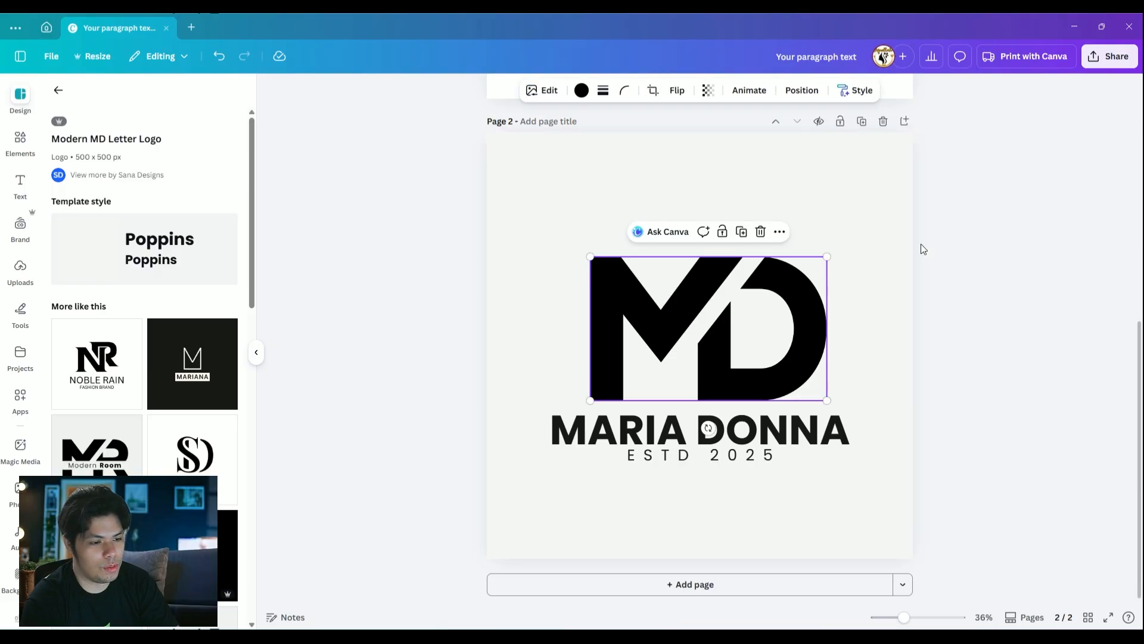
{"action": "mouse_move", "coordinate": [743, 307]}
{"action": "left_mouse_down"}
{"action": "mouse_move", "coordinate": [707, 231]}
{"action": "mouse_move", "coordinate": [753, 272]}
{"action": "mouse_move", "coordinate": [749, 283]}
{"action": "mouse_move", "coordinate": [749, 243]}
{"action": "mouse_move", "coordinate": [744, 279]}
{"action": "mouse_move", "coordinate": [745, 259]}
{"action": "mouse_move", "coordinate": [759, 295]}
{"action": "mouse_move", "coordinate": [749, 298]}
{"action": "mouse_move", "coordinate": [764, 299]}
{"action": "left_mouse_up"}
{"action": "left_click", "coordinate": [853, 281]}
{"action": "left_click", "coordinate": [758, 276]}
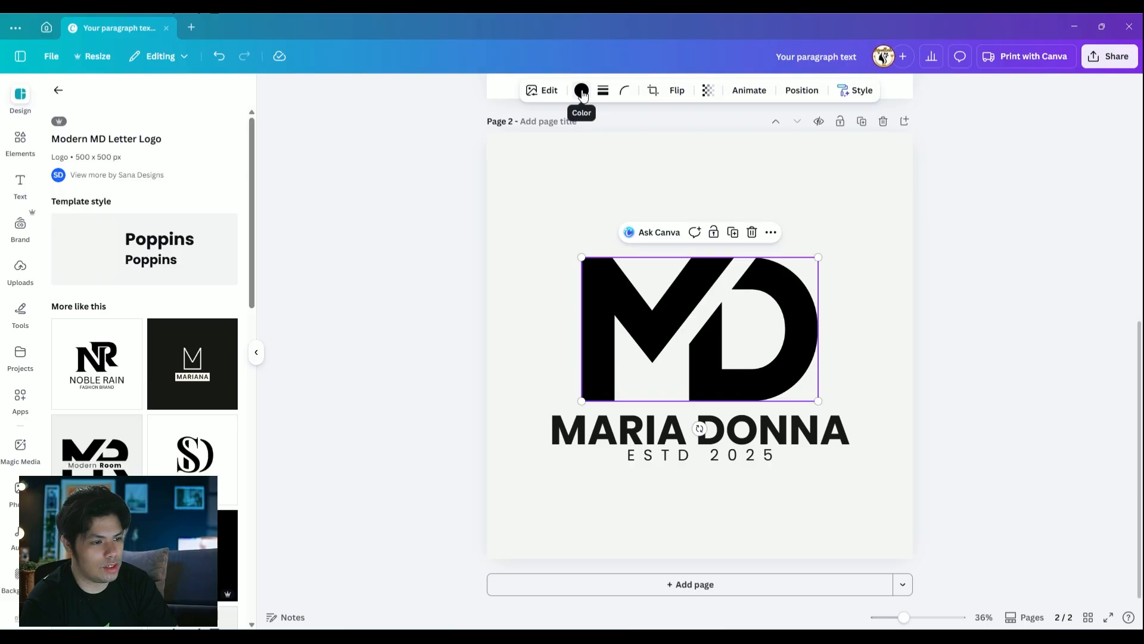
{"action": "left_click", "coordinate": [582, 92]}
{"action": "left_click", "coordinate": [149, 258]}
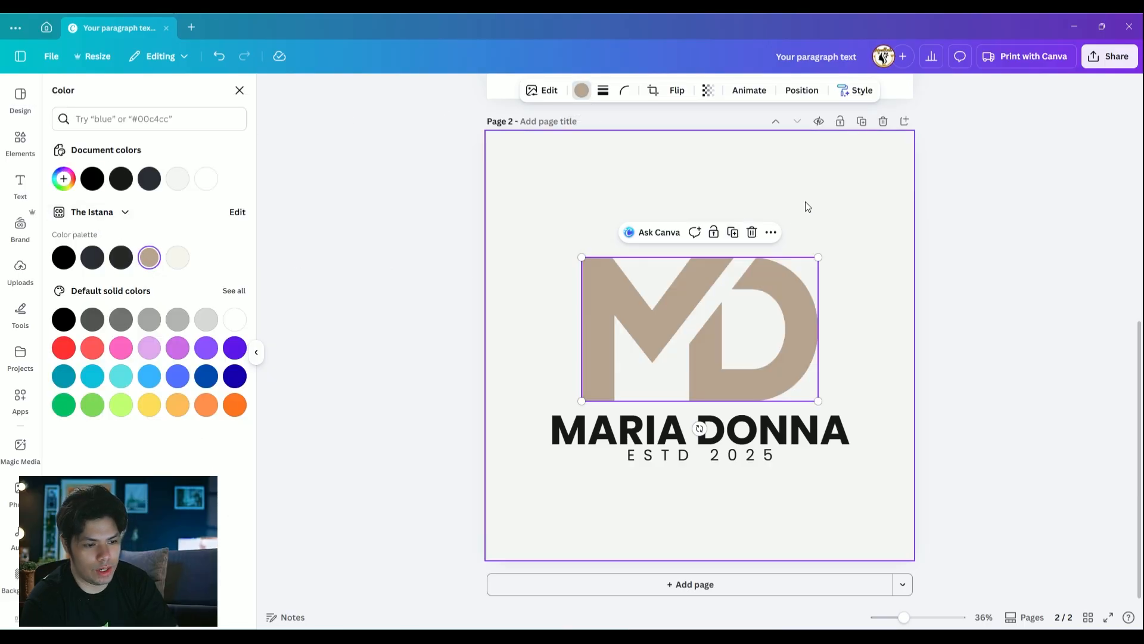
Replace the name below the monogram with "MK VISUALS" and change the tagline's year to 2026
{"action": "left_click", "coordinate": [735, 428]}
{"action": "left_click", "coordinate": [735, 428]}
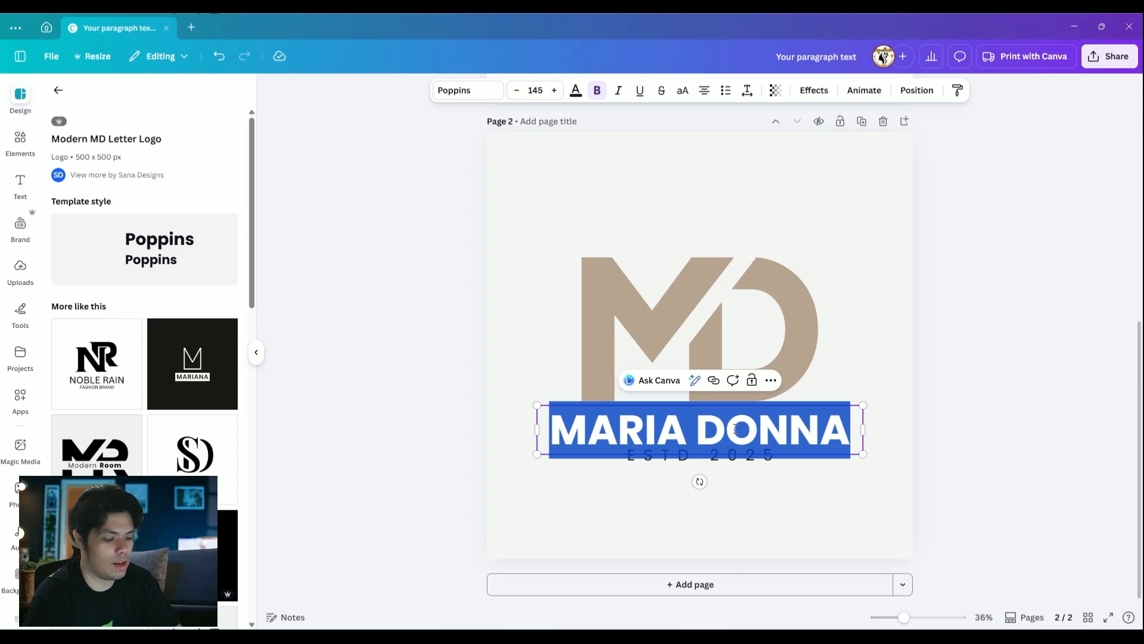
{"action": "type", "text": "MK VISUALS"}
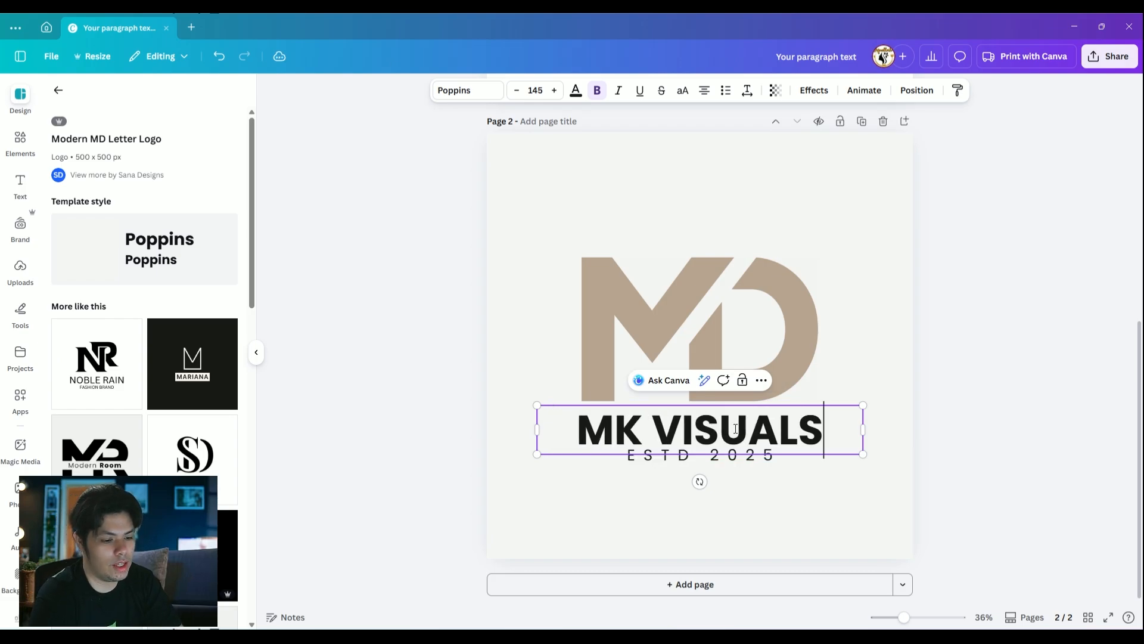
{"action": "left_click", "coordinate": [774, 467]}
{"action": "left_click", "coordinate": [767, 454]}
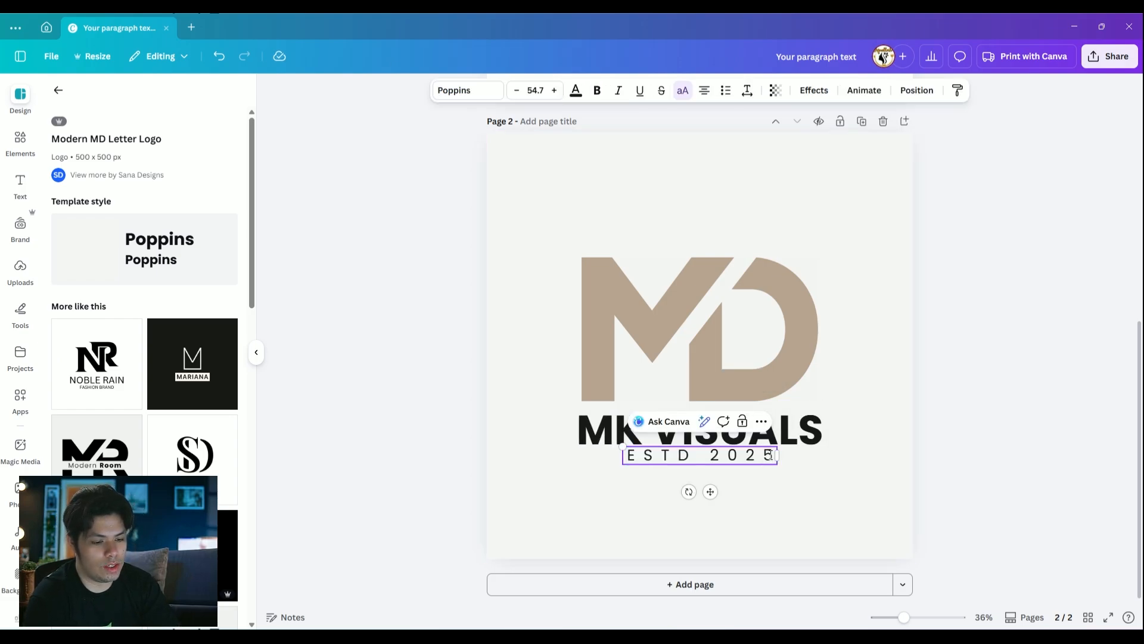
{"action": "key", "text": "BackSpace"}
{"action": "type", "text": "6"}
{"action": "left_click", "coordinate": [885, 290]}
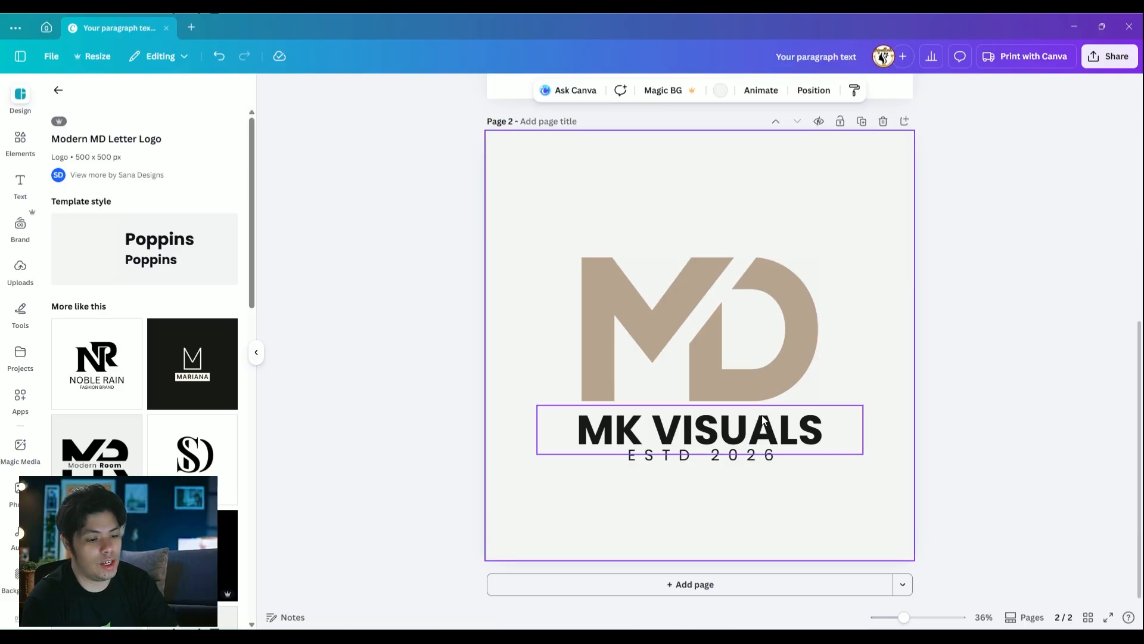
Colour the MK VISUALS text on page 2 gray, narrow its text box and recentre it under the monogram
{"action": "left_click", "coordinate": [739, 426]}
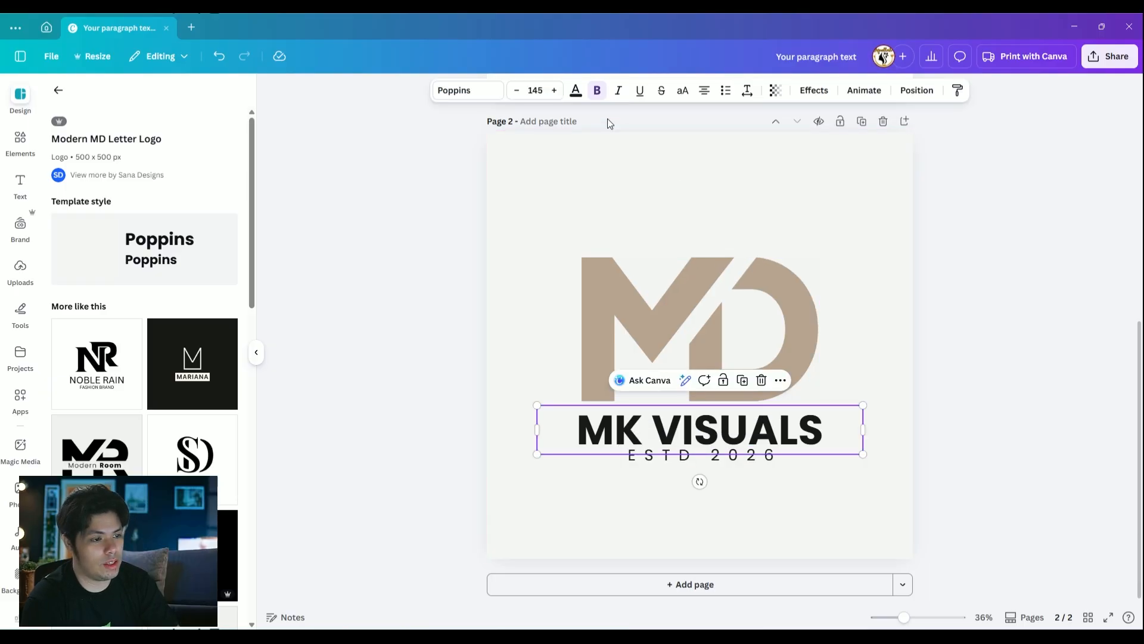
{"action": "left_click", "coordinate": [576, 92]}
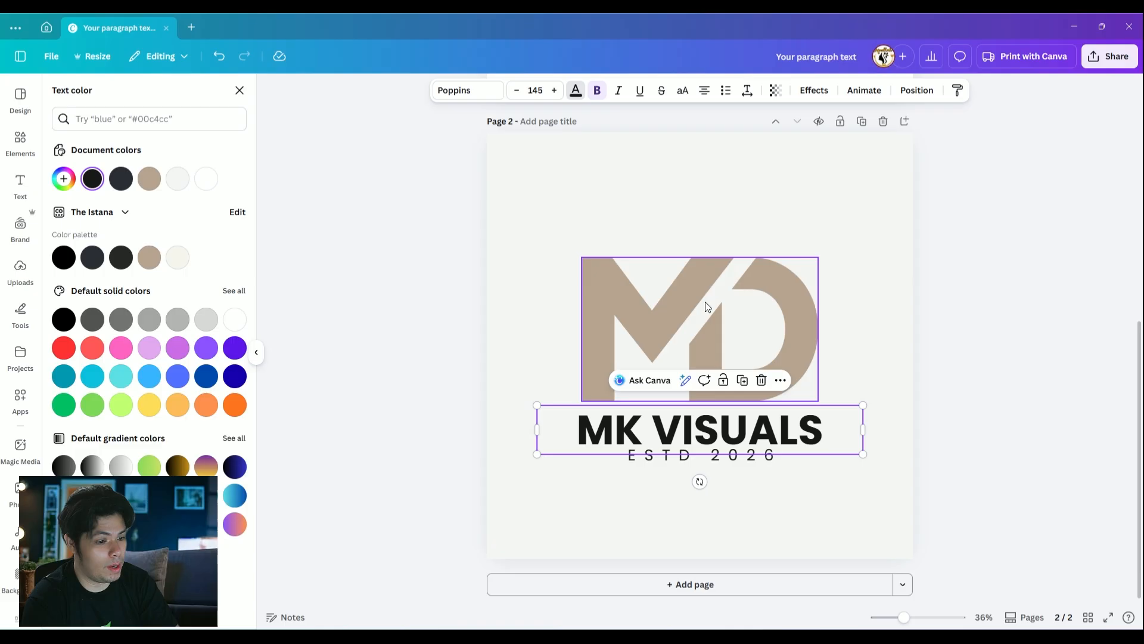
{"action": "left_click", "coordinate": [121, 319]}
{"action": "left_click", "coordinate": [986, 332]}
{"action": "left_click_drag", "start_coordinate": [863, 429], "coordinate": [825, 429]}
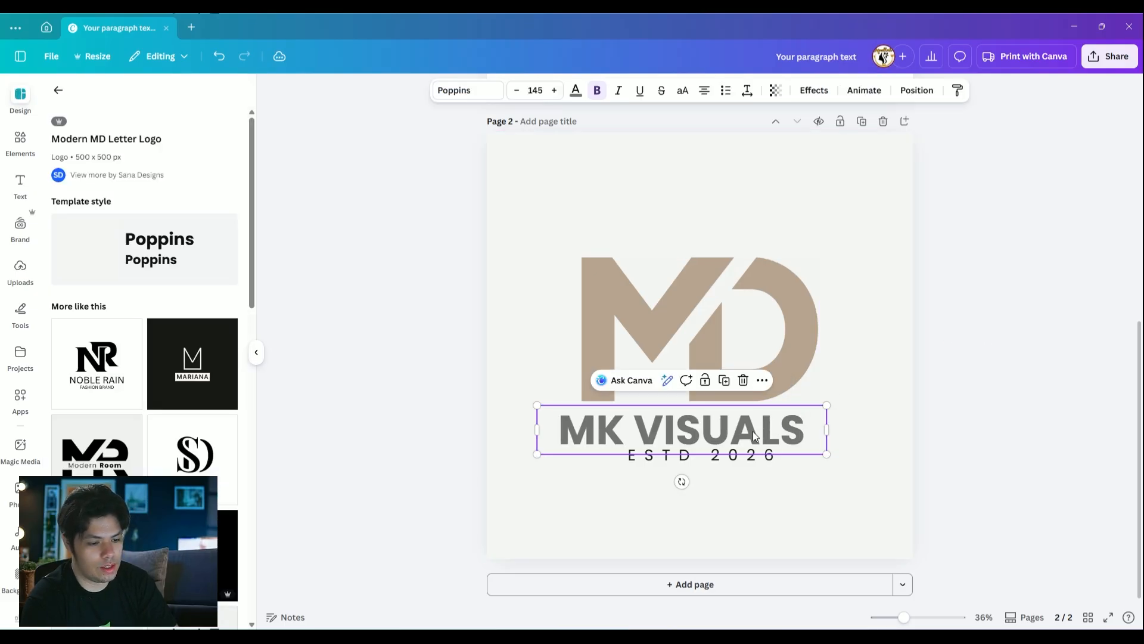
{"action": "left_click_drag", "start_coordinate": [752, 431], "coordinate": [769, 432]}
{"action": "left_click", "coordinate": [853, 352]}
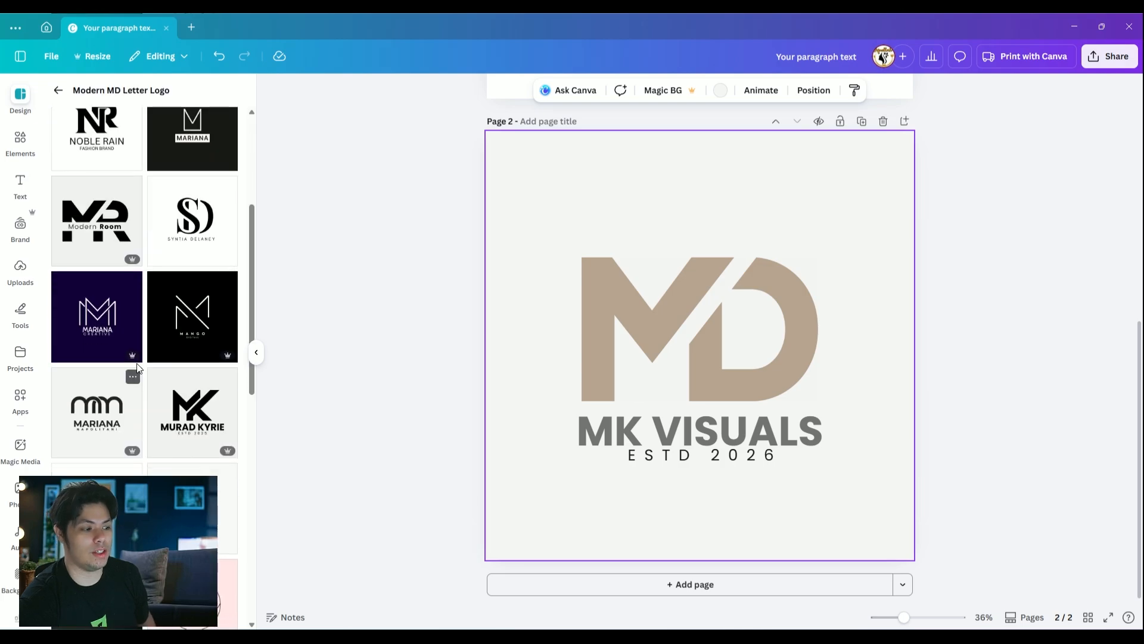
Delete page 2 with the MD template and return to the template search results
{"action": "scroll", "coordinate": [137, 357], "scroll_direction": "down", "scroll_amount": 3}
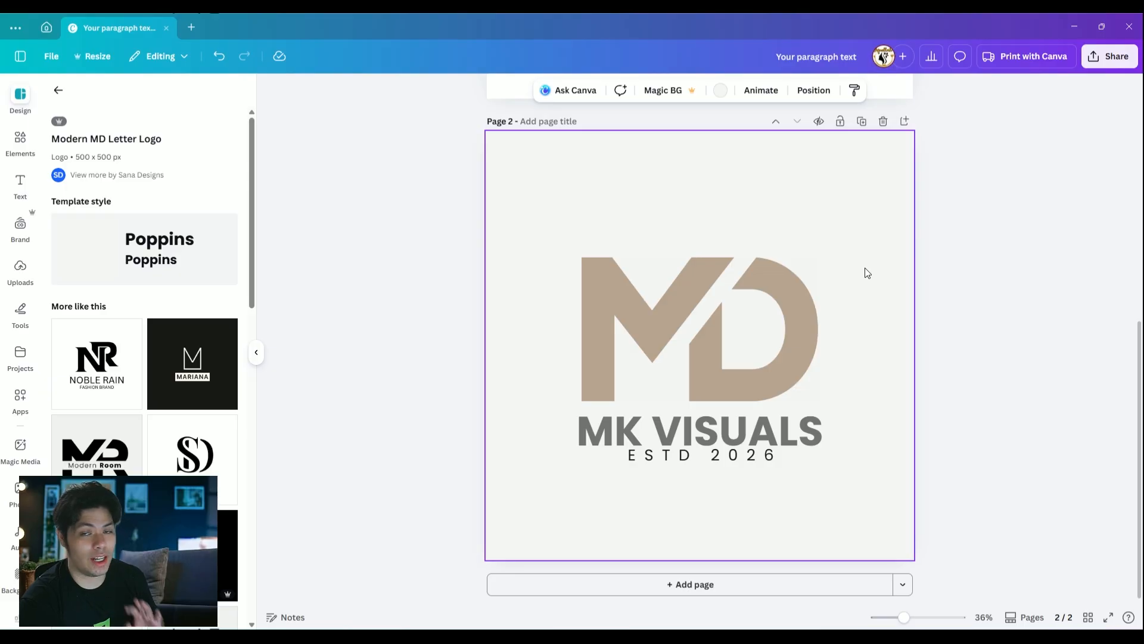
{"action": "scroll", "coordinate": [857, 256], "scroll_direction": "up", "scroll_amount": 7}
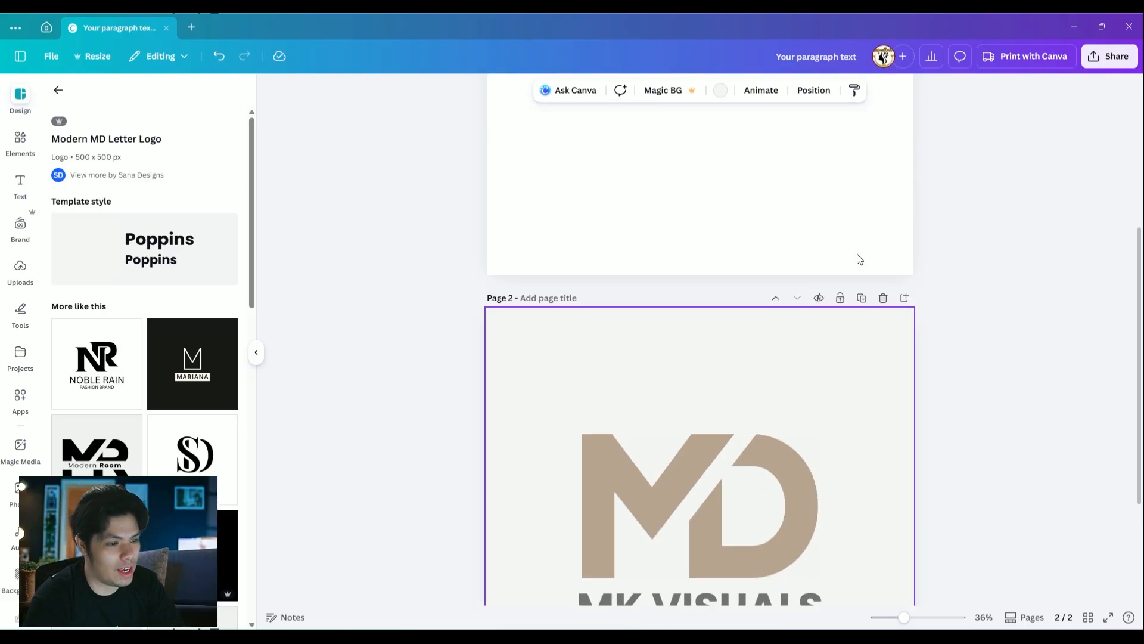
{"action": "scroll", "coordinate": [891, 468], "scroll_direction": "down", "scroll_amount": 6}
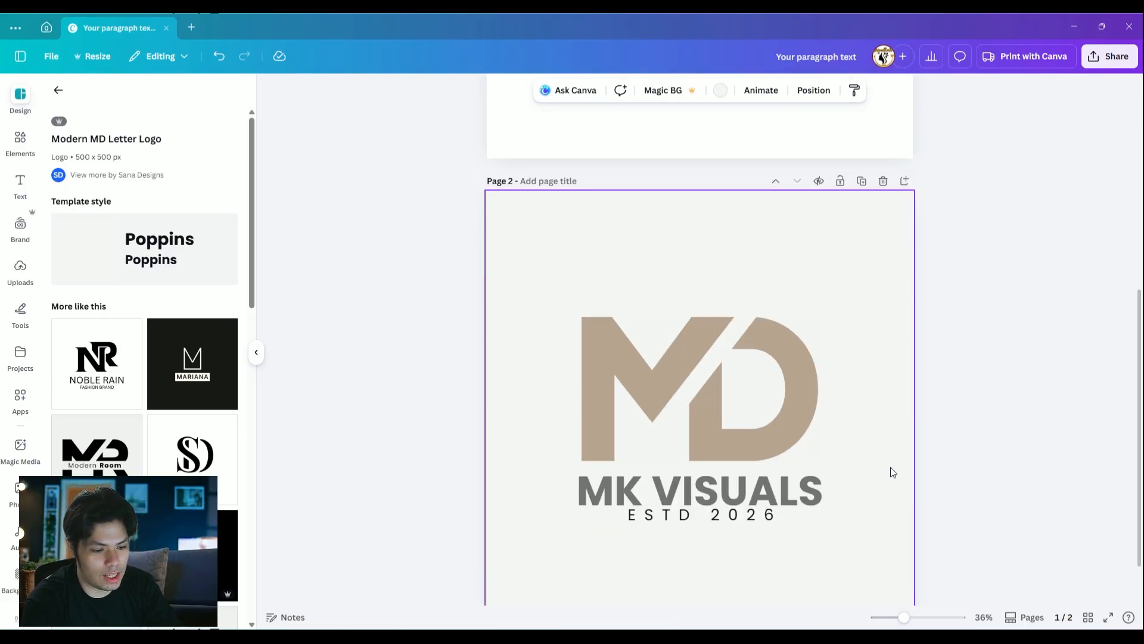
{"action": "left_click", "coordinate": [884, 181]}
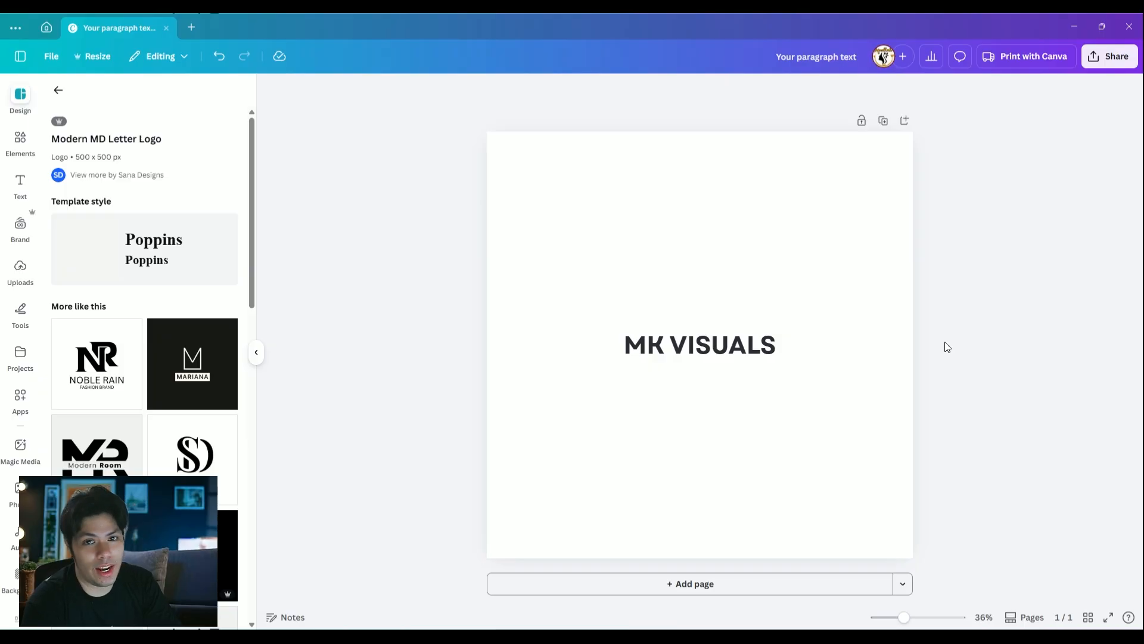
{"action": "left_click", "coordinate": [58, 90]}
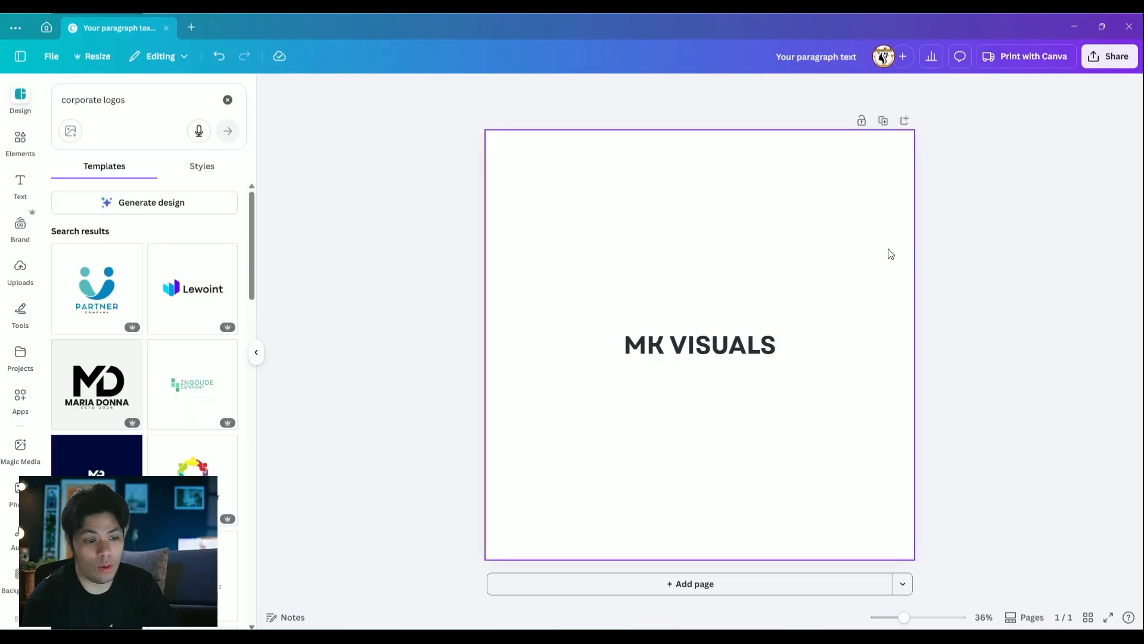
Search the elements for "triangle" and list all matching shapes
{"action": "left_click", "coordinate": [719, 344]}
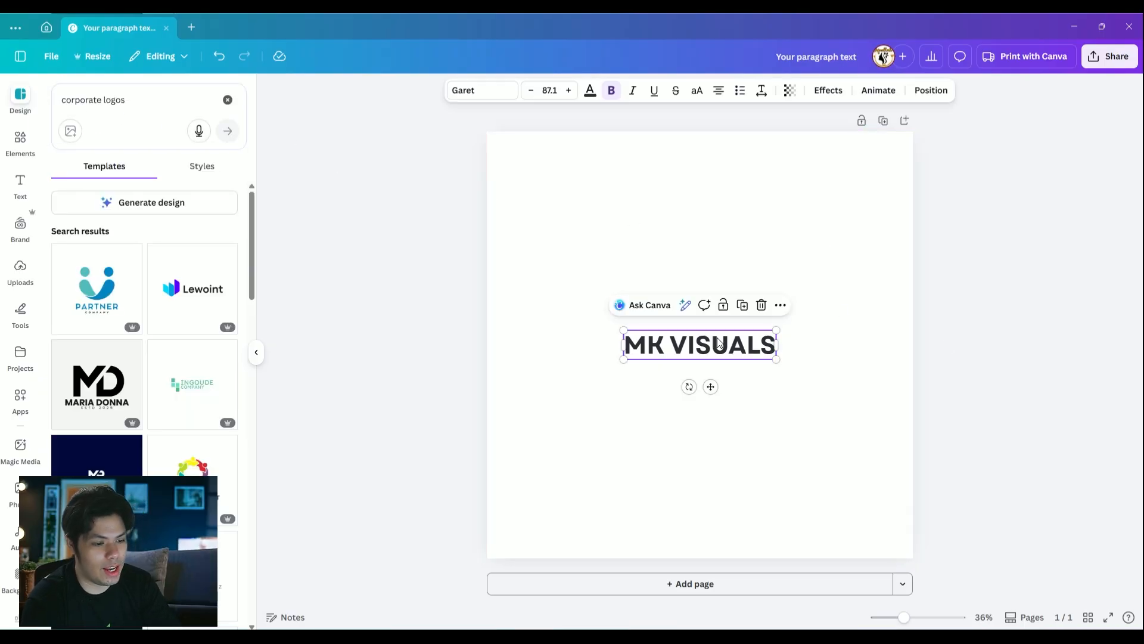
{"action": "left_click_drag", "start_coordinate": [720, 345], "coordinate": [720, 344]}
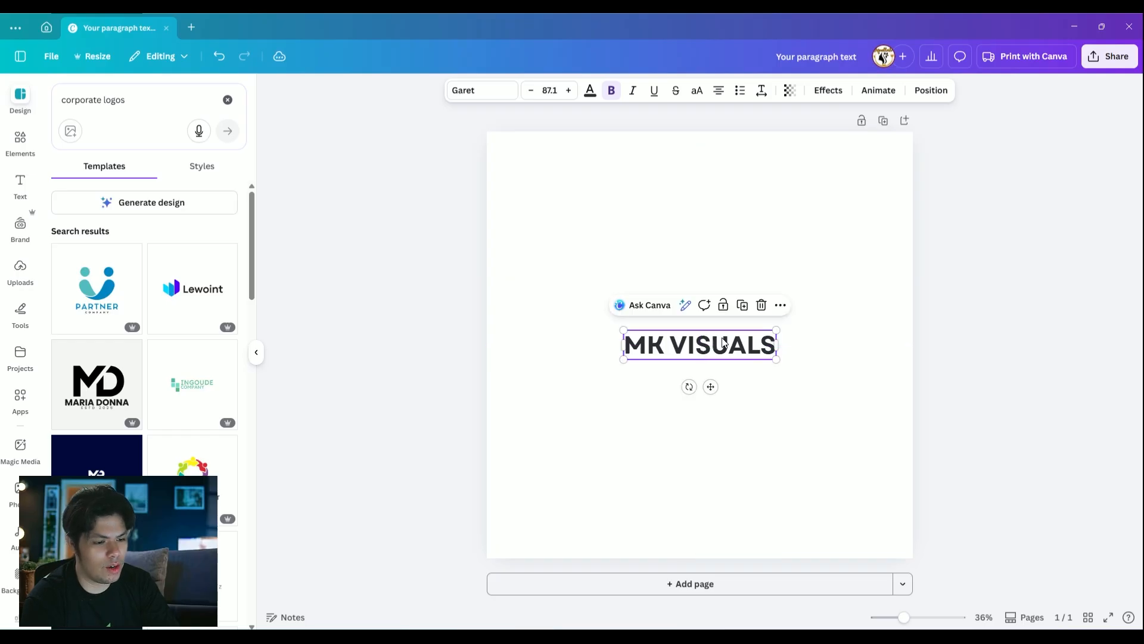
{"action": "left_click", "coordinate": [20, 142]}
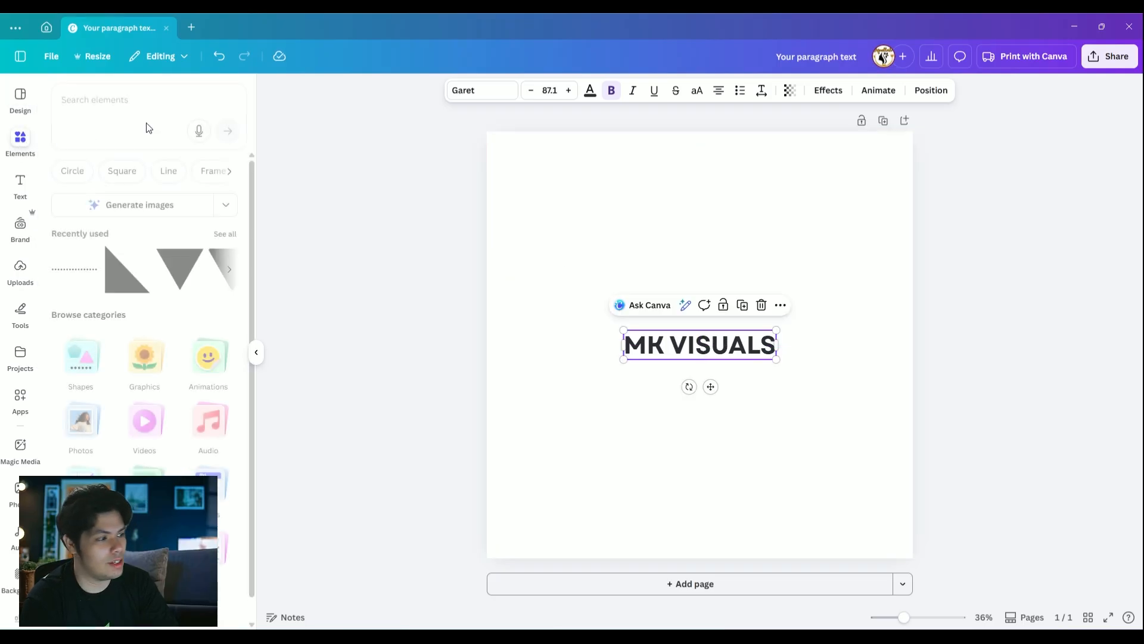
{"action": "left_click", "coordinate": [108, 100]}
{"action": "type", "text": "triangle"}
{"action": "key", "text": "Return"}
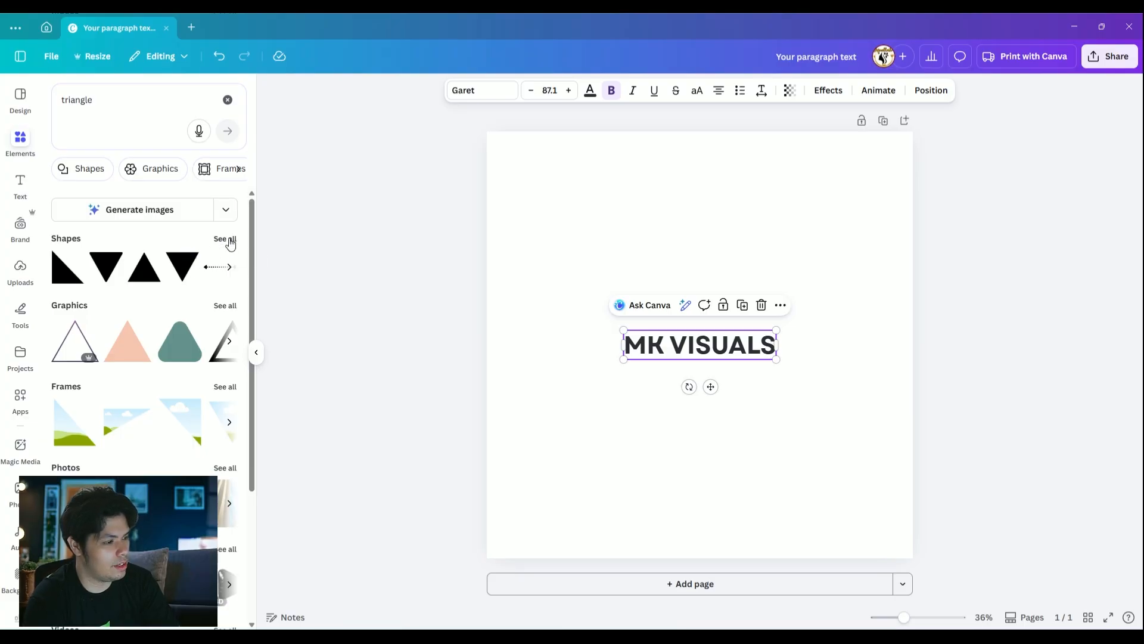
{"action": "left_click", "coordinate": [229, 240]}
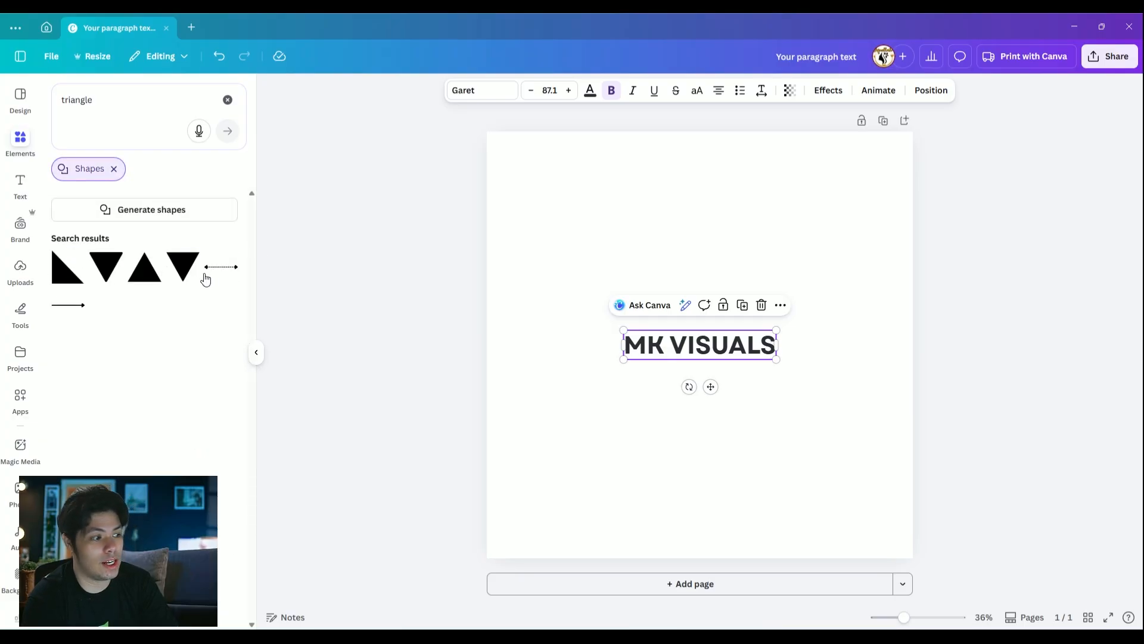
Search the shapes for "square"
{"action": "left_click", "coordinate": [67, 99]}
{"action": "type", "text": "squa"}
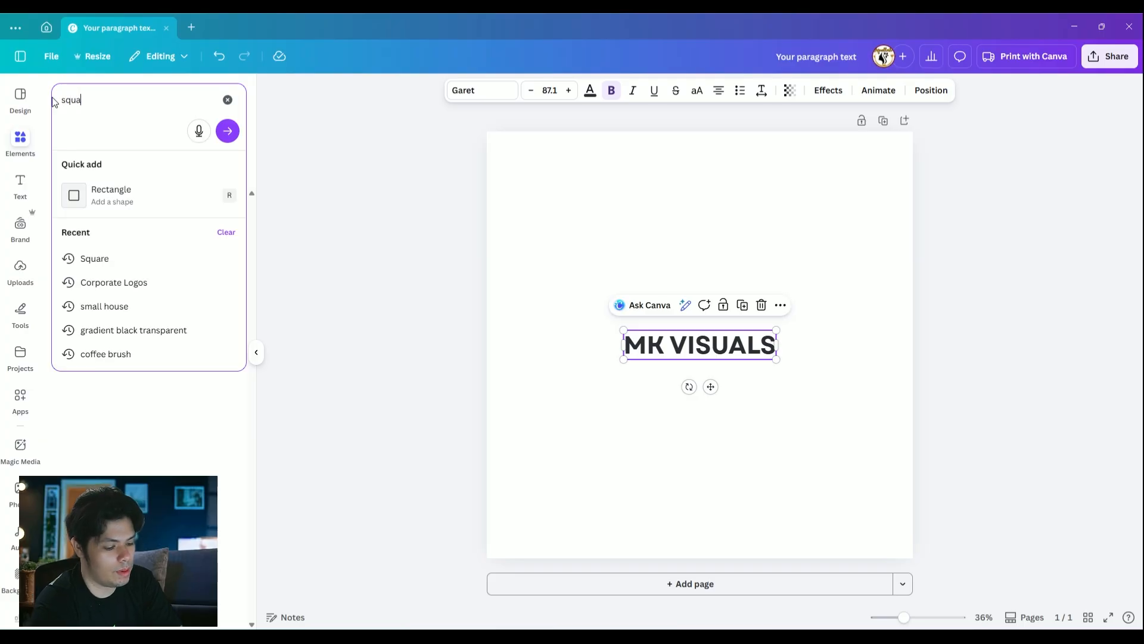
{"action": "type", "text": "re"}
{"action": "key", "text": "Return"}
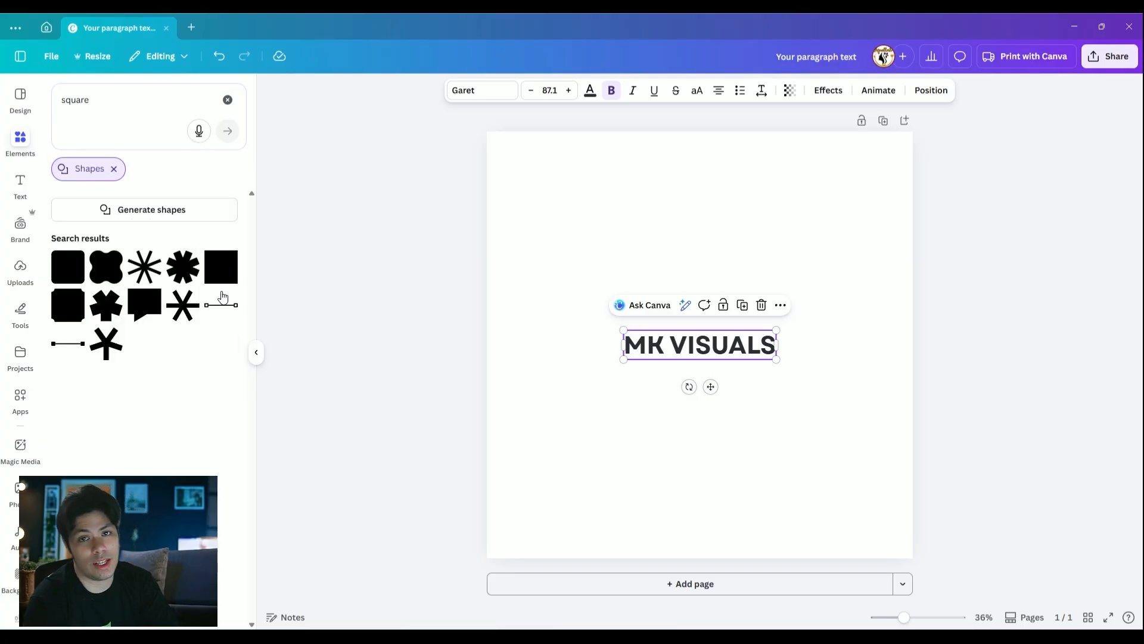
Search all elements for "triangle" again and move the MK VISUALS text straight down to the lower part of the canvas
{"action": "left_click", "coordinate": [226, 100]}
{"action": "left_click", "coordinate": [164, 101]}
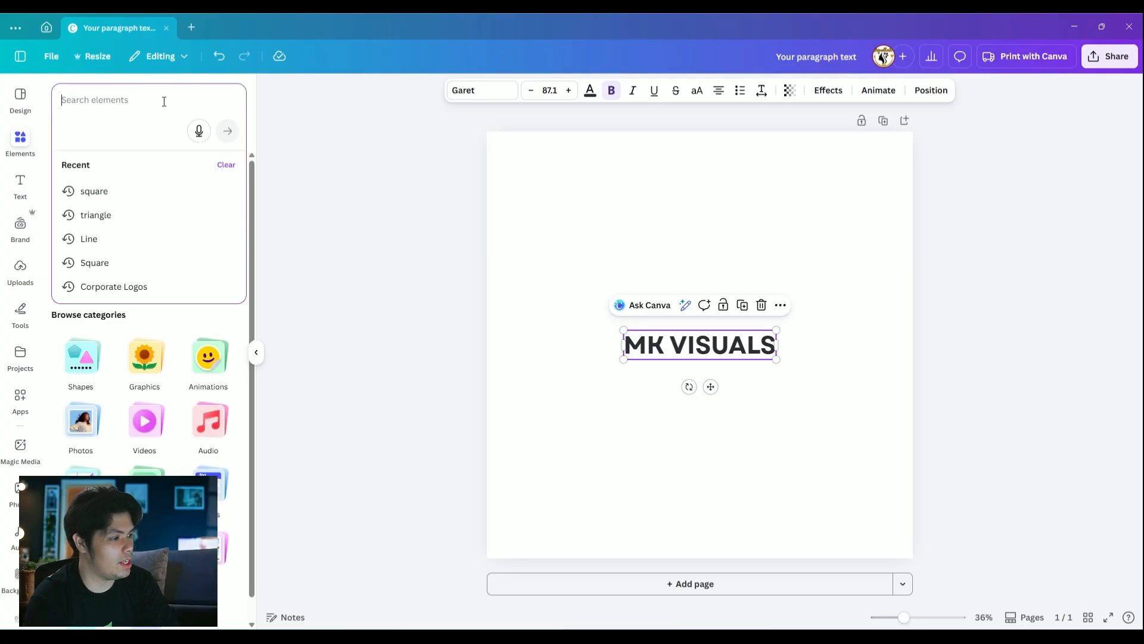
{"action": "type", "text": "triangle"}
{"action": "key", "text": "Return"}
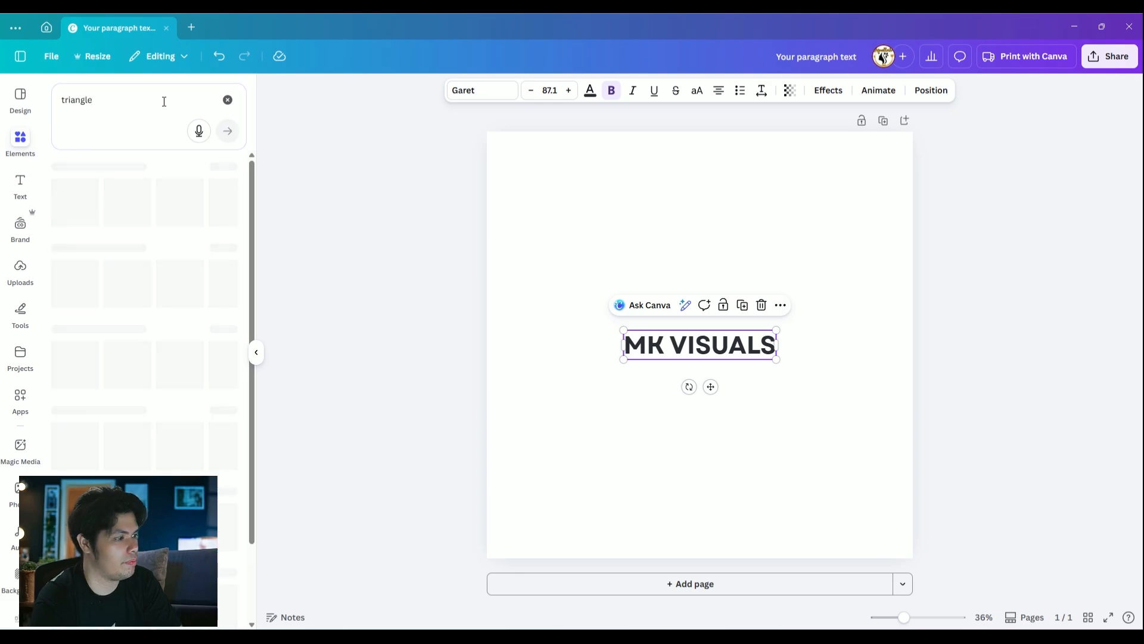
{"action": "left_click", "coordinate": [596, 298]}
{"action": "left_click_drag", "start_coordinate": [708, 348], "coordinate": [708, 461]}
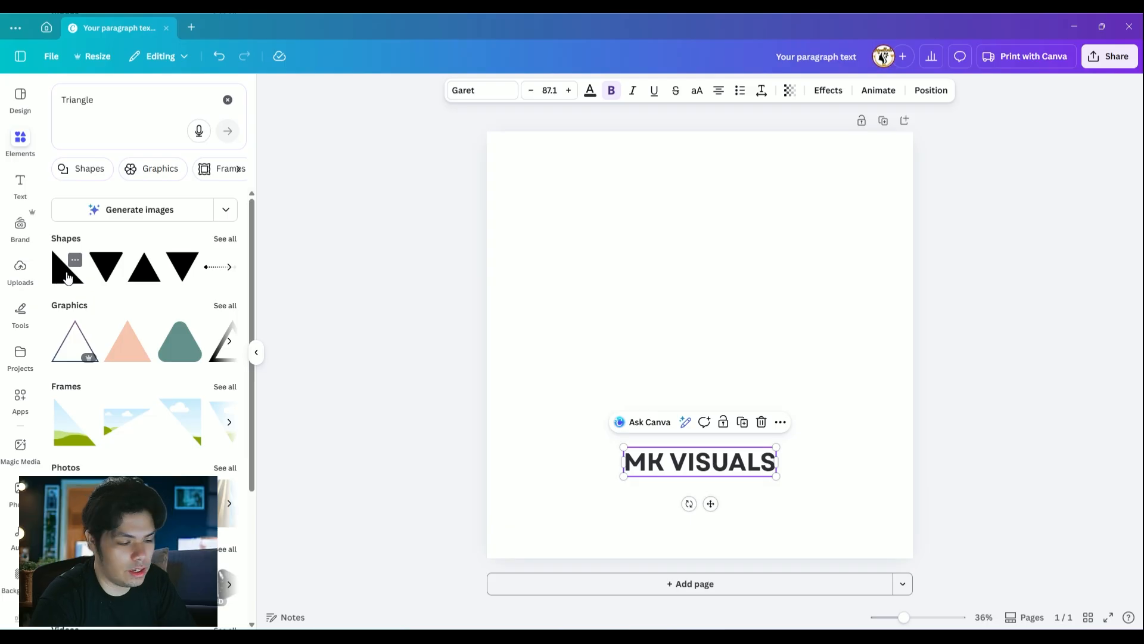
Add a right triangle and an inverted triangle, and centre the inverted one horizontally above the MK VISUALS text
{"action": "left_click", "coordinate": [67, 276]}
{"action": "left_click_drag", "start_coordinate": [682, 374], "coordinate": [629, 349]}
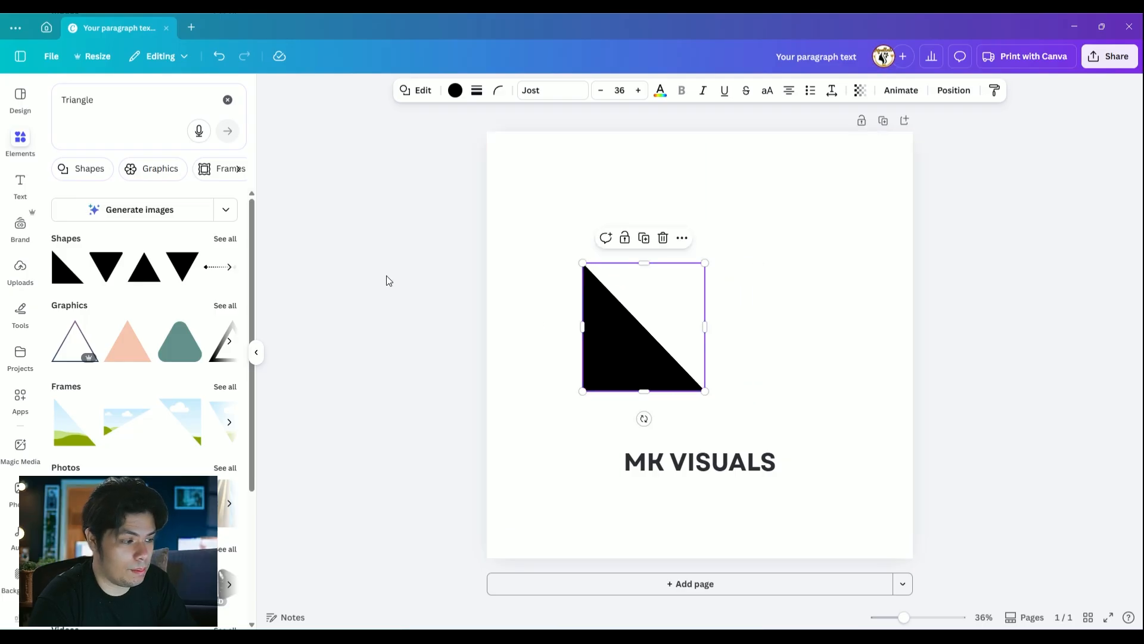
{"action": "left_click", "coordinate": [182, 278]}
{"action": "left_click", "coordinate": [766, 281]}
{"action": "left_click_drag", "start_coordinate": [730, 319], "coordinate": [728, 239]}
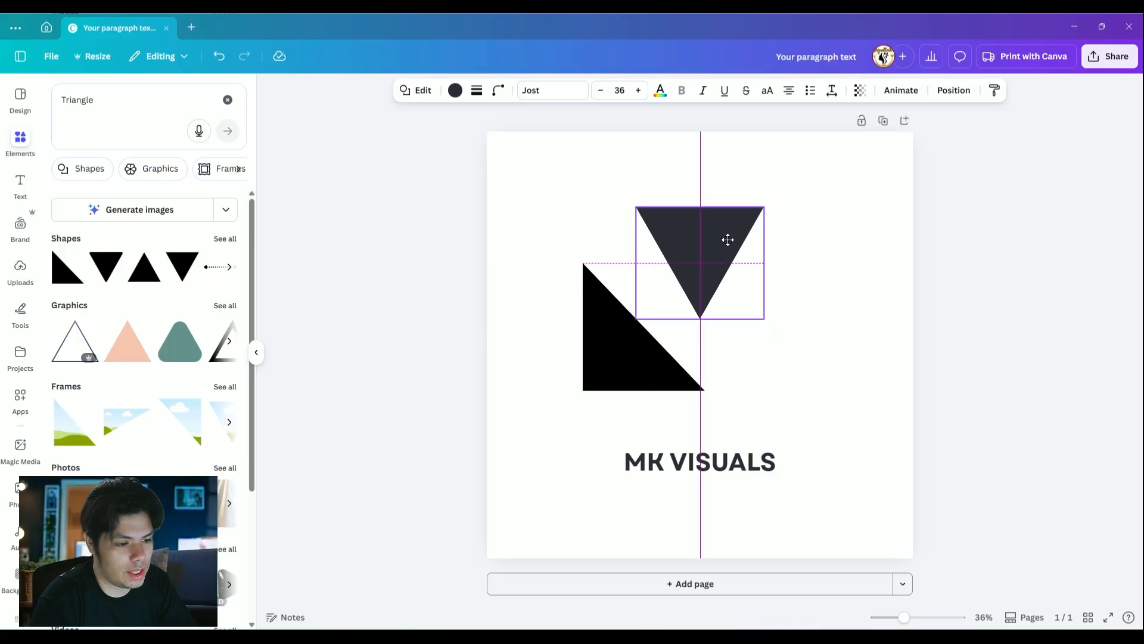
Rotate the right triangle so its square corner is upper left, narrow it and align it with the inverted triangle's left corner
{"action": "left_click_drag", "start_coordinate": [656, 374], "coordinate": [591, 291]}
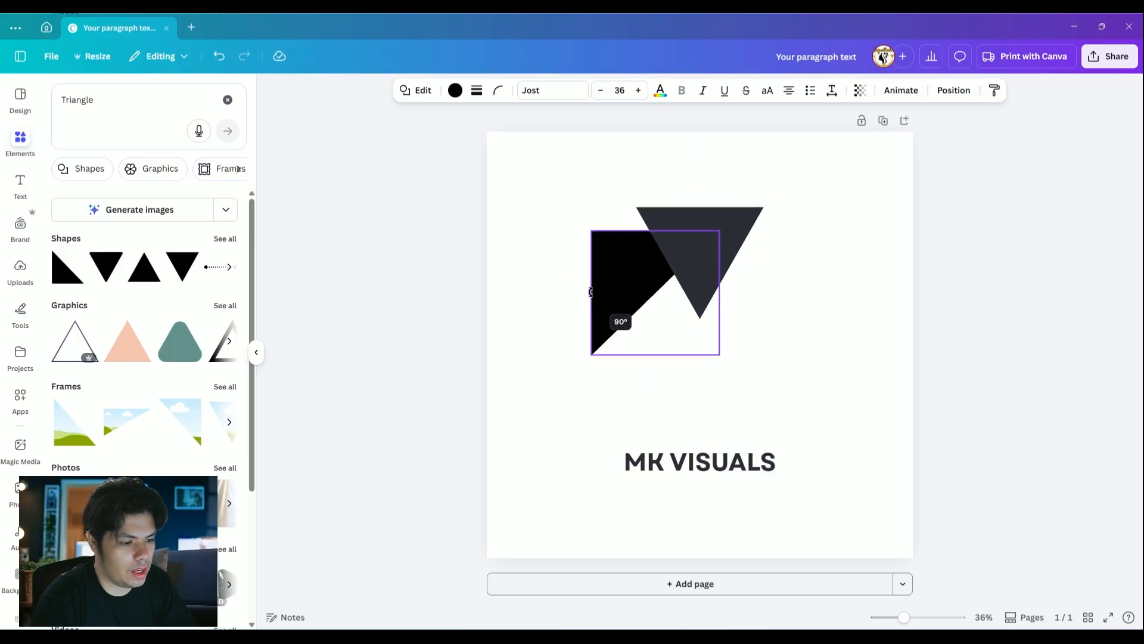
{"action": "left_click_drag", "start_coordinate": [606, 249], "coordinate": [551, 249]}
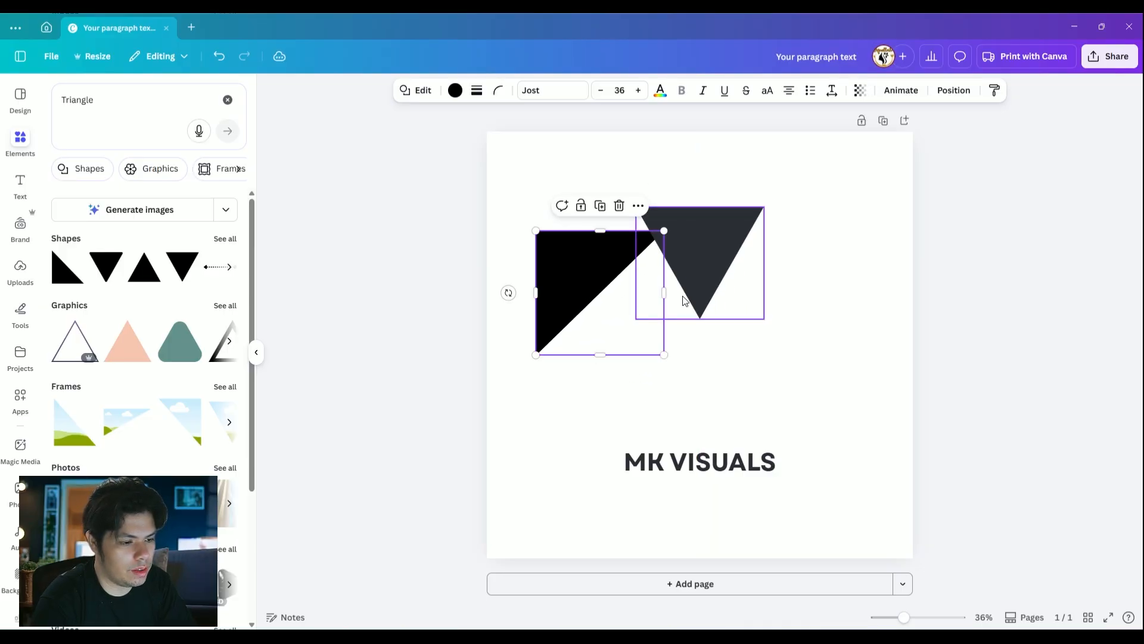
{"action": "left_click_drag", "start_coordinate": [664, 292], "coordinate": [663, 239]}
{"action": "left_click", "coordinate": [822, 303]}
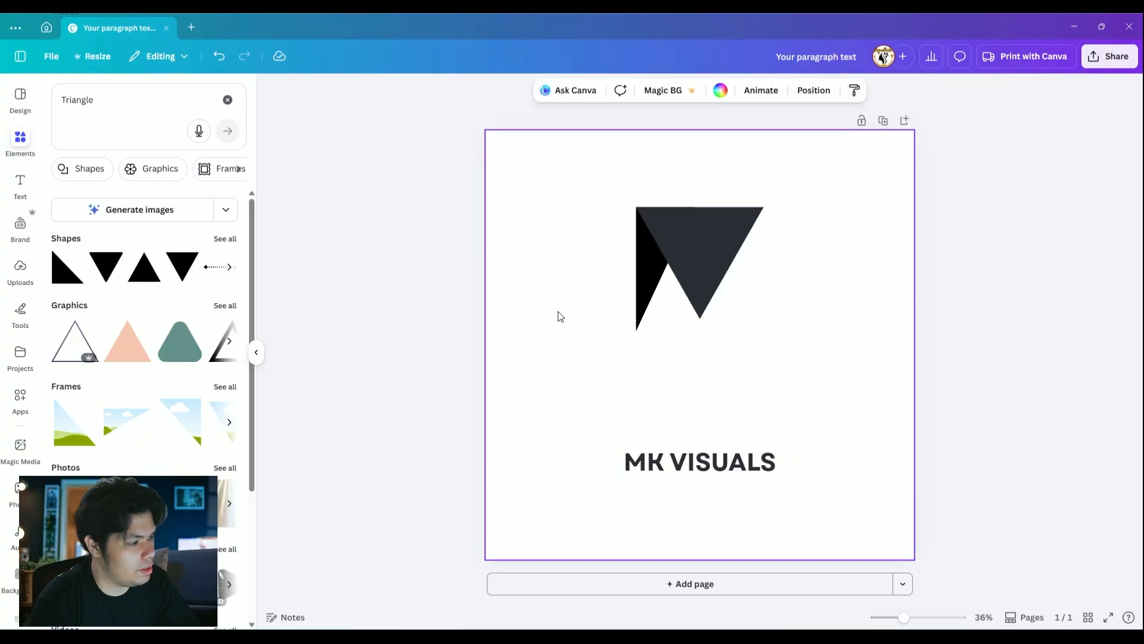
Duplicate the narrow black triangle, place the copy on the inverted triangle's right side and keep the original at its left corner
{"action": "left_click", "coordinate": [639, 328]}
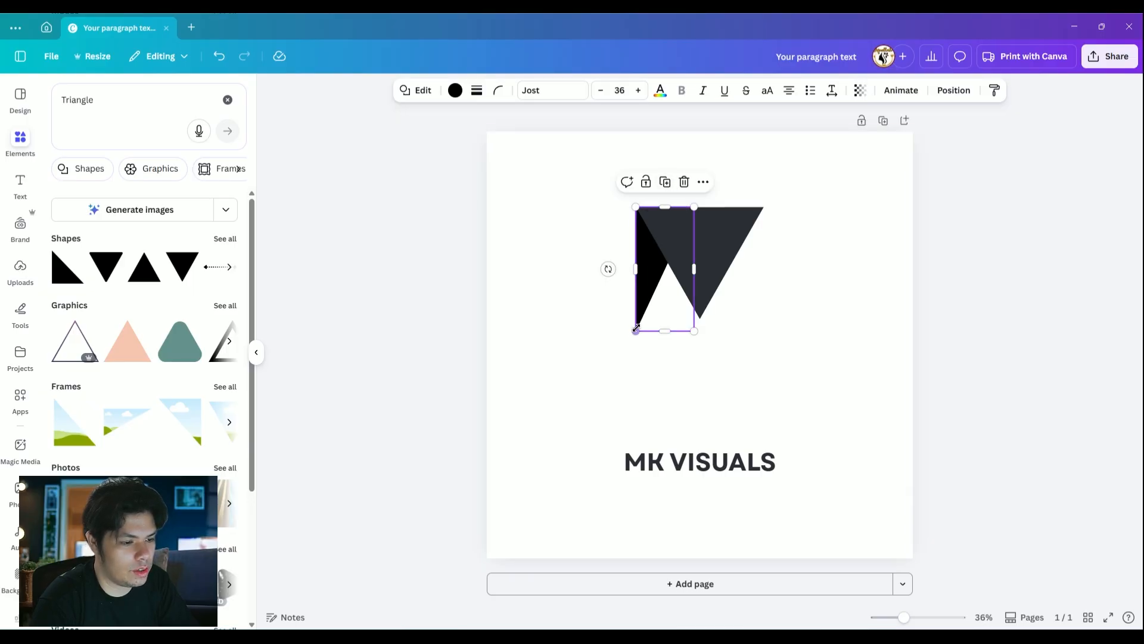
{"action": "left_click_drag", "start_coordinate": [640, 316], "coordinate": [563, 359]}
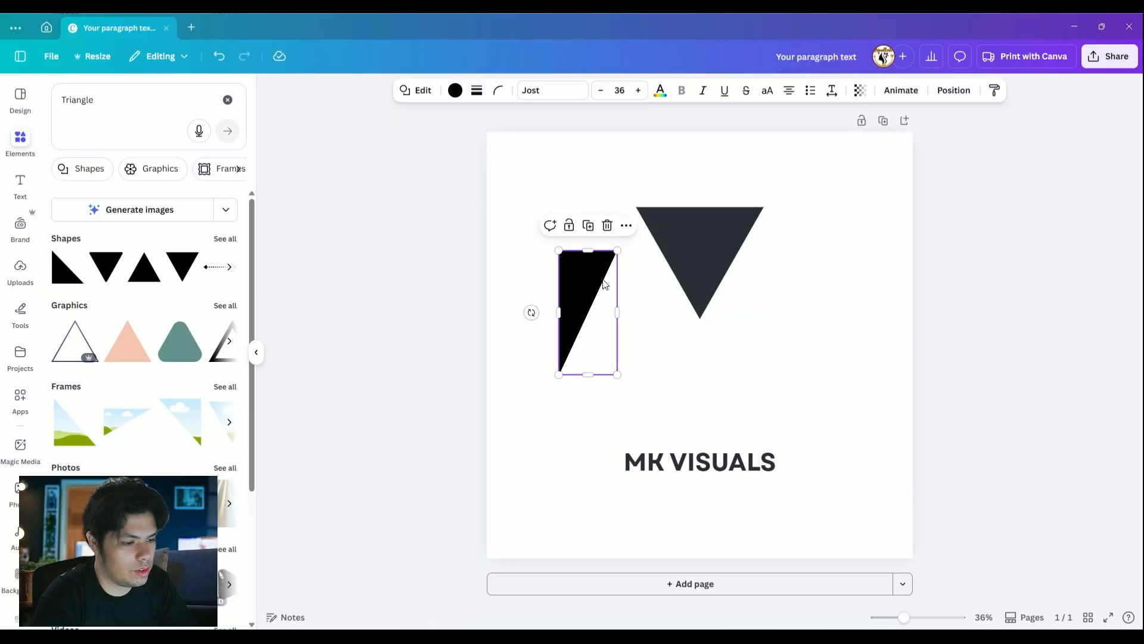
{"action": "left_click", "coordinate": [592, 226]}
{"action": "left_click", "coordinate": [789, 308]}
{"action": "left_click_drag", "start_coordinate": [599, 291], "coordinate": [759, 299]}
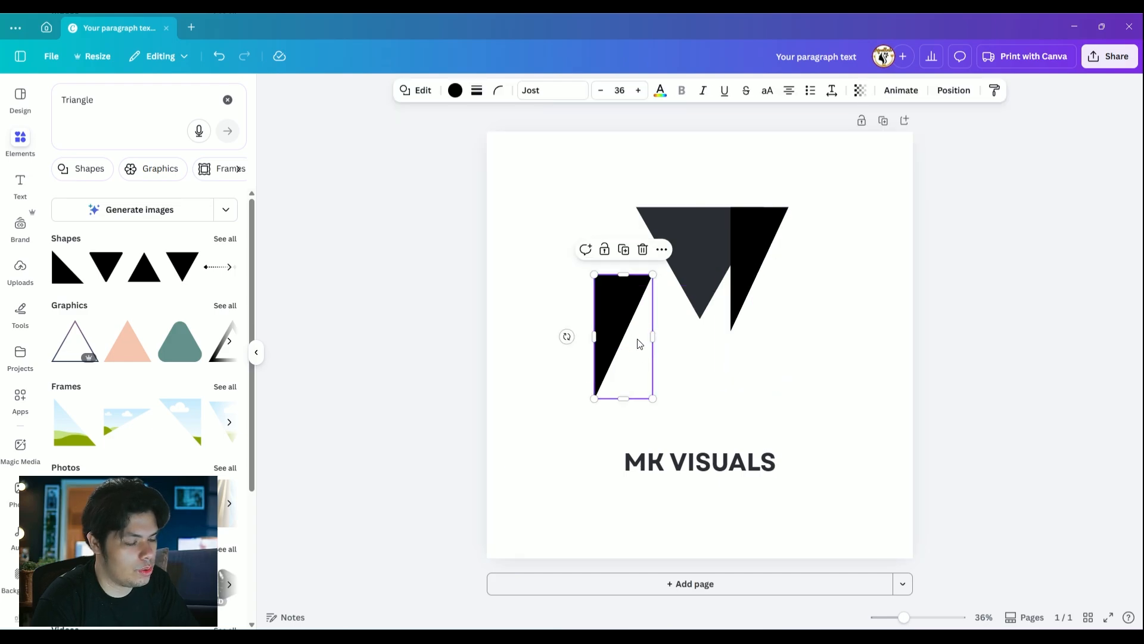
{"action": "left_click_drag", "start_coordinate": [626, 318], "coordinate": [661, 250]}
{"action": "left_click", "coordinate": [830, 268]}
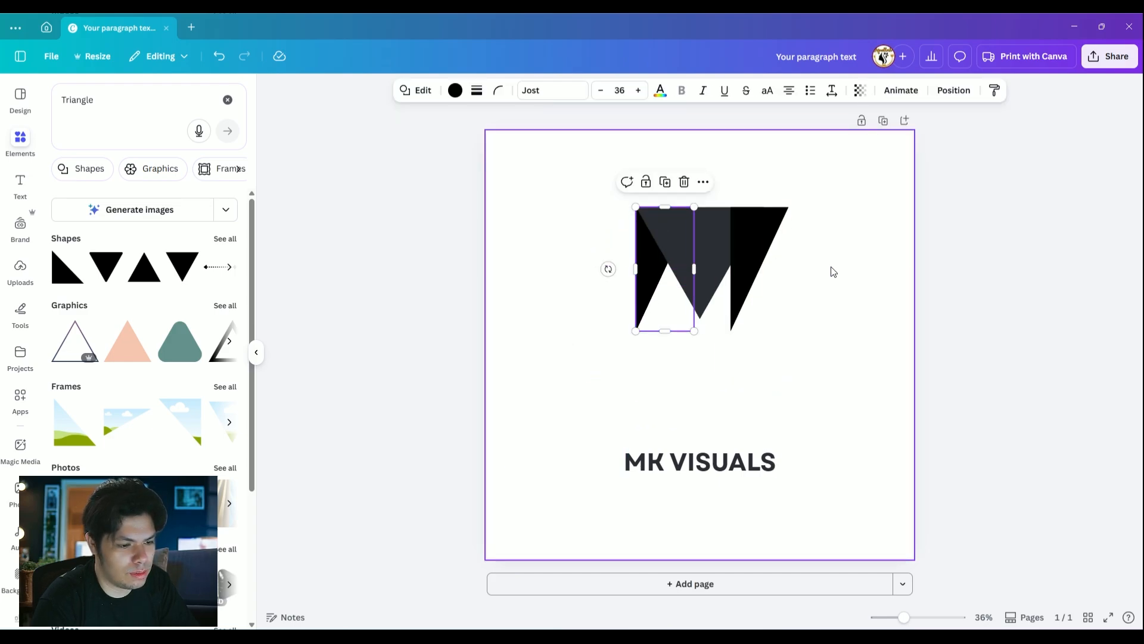
Move the duplicated black triangle clear of the mark and rotate and resize it so its square corner is upper right
{"action": "left_click_drag", "start_coordinate": [751, 237], "coordinate": [777, 247]}
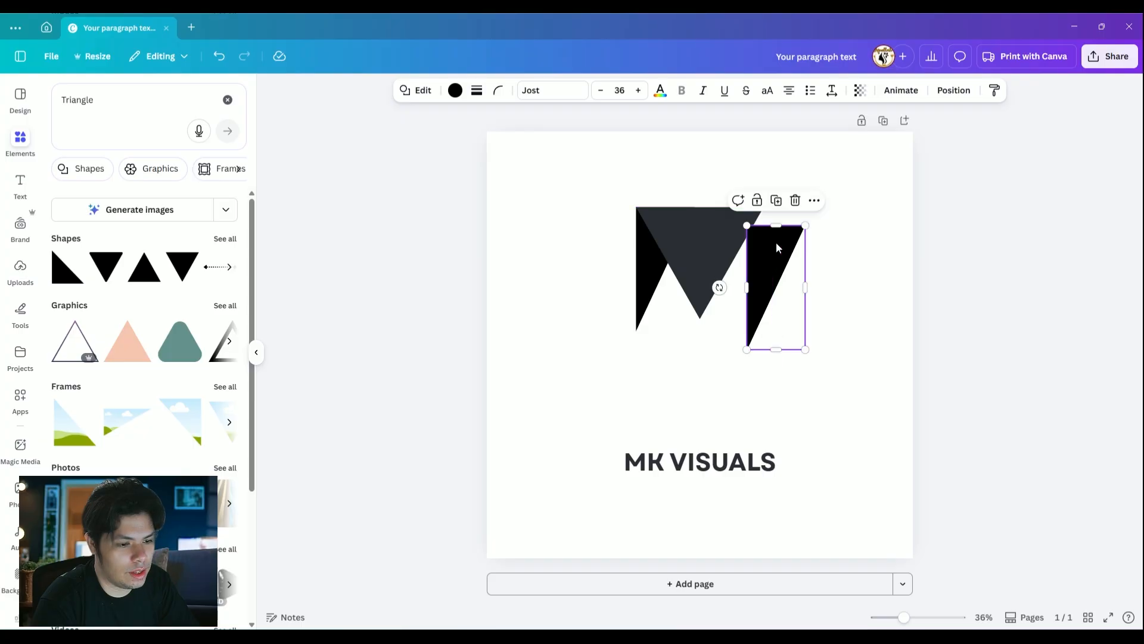
{"action": "left_click_drag", "start_coordinate": [807, 289], "coordinate": [818, 288]}
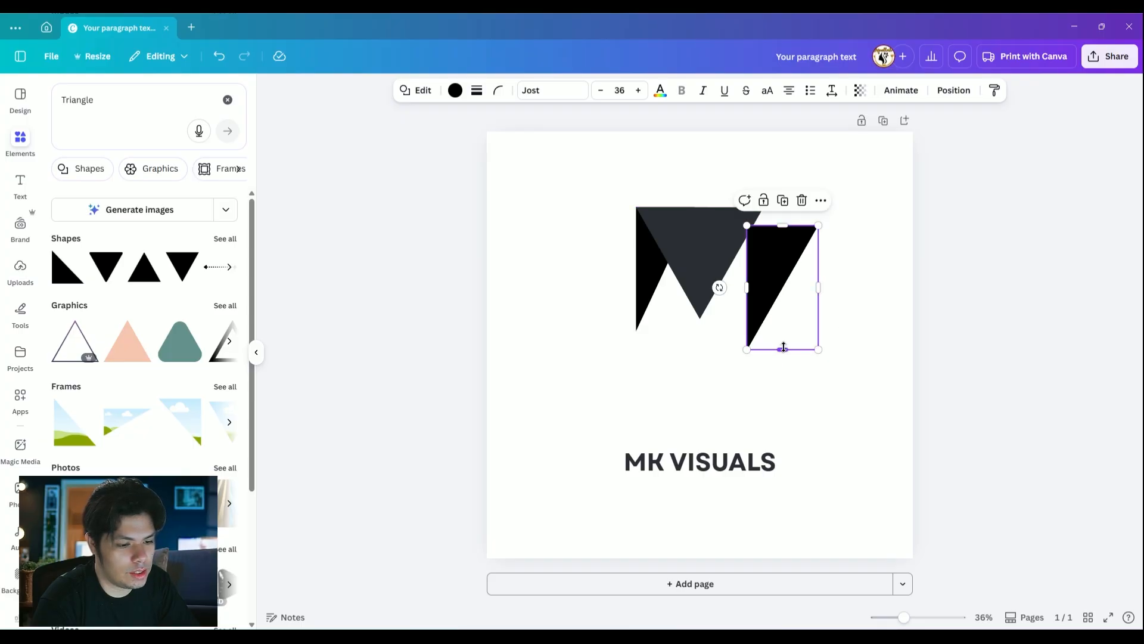
{"action": "left_click_drag", "start_coordinate": [719, 287], "coordinate": [785, 234]}
{"action": "left_click_drag", "start_coordinate": [721, 287], "coordinate": [827, 370]}
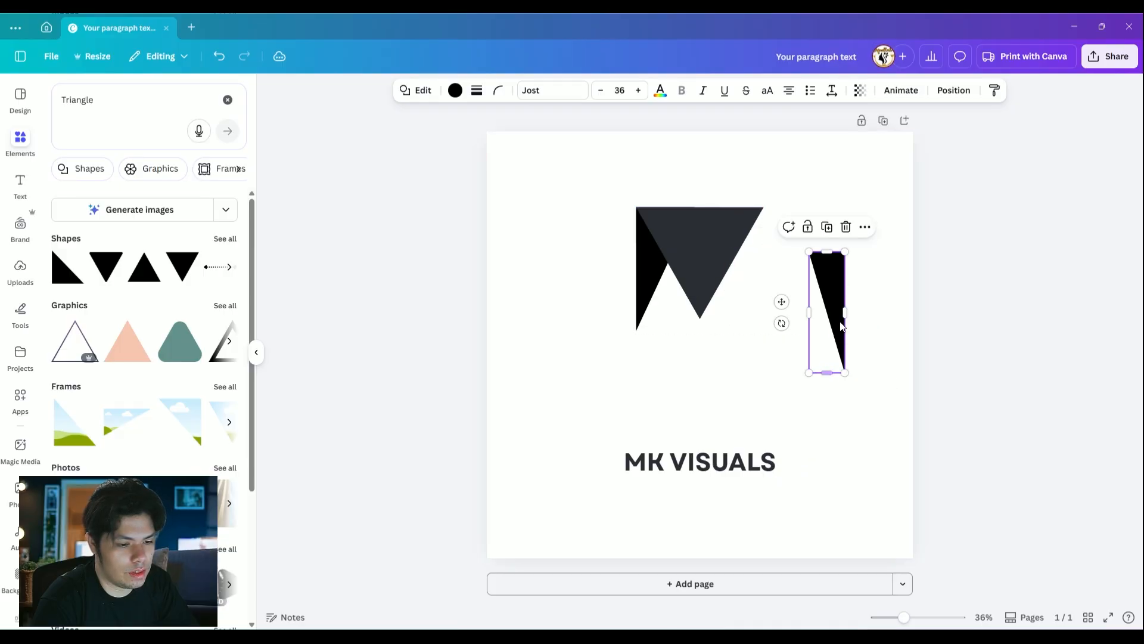
{"action": "left_click_drag", "start_coordinate": [828, 286], "coordinate": [703, 338]}
Pull the left black triangle out beside the inverted one and widen the right black triangle to roughly match it
{"action": "left_click", "coordinate": [649, 276]}
{"action": "left_click", "coordinate": [647, 289]}
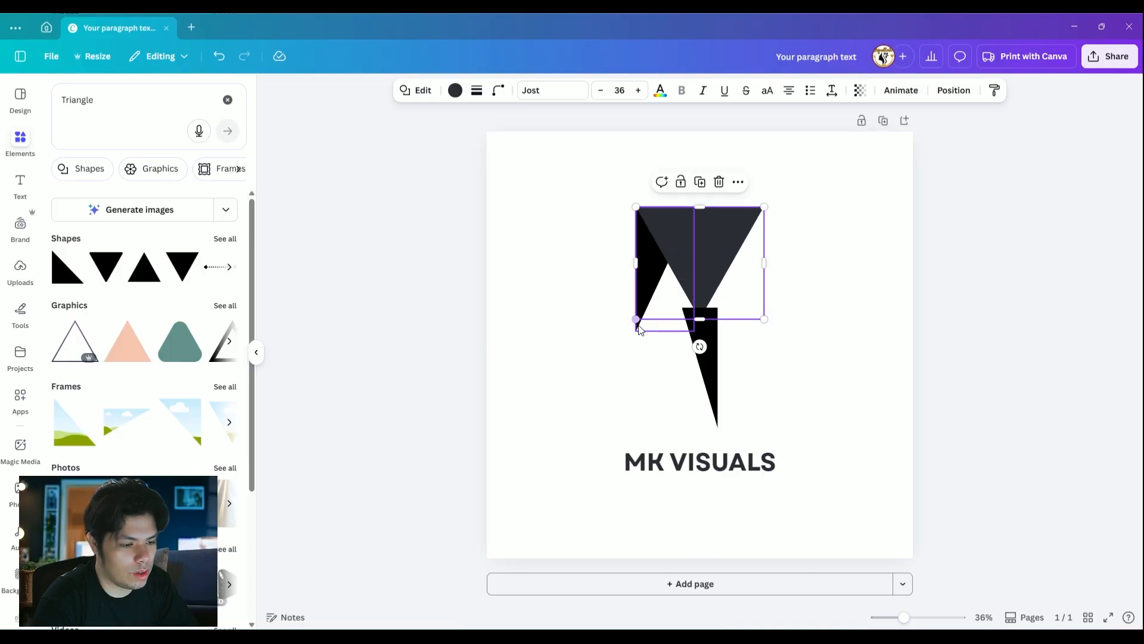
{"action": "left_click_drag", "start_coordinate": [647, 298], "coordinate": [584, 370]}
{"action": "left_click", "coordinate": [699, 332]}
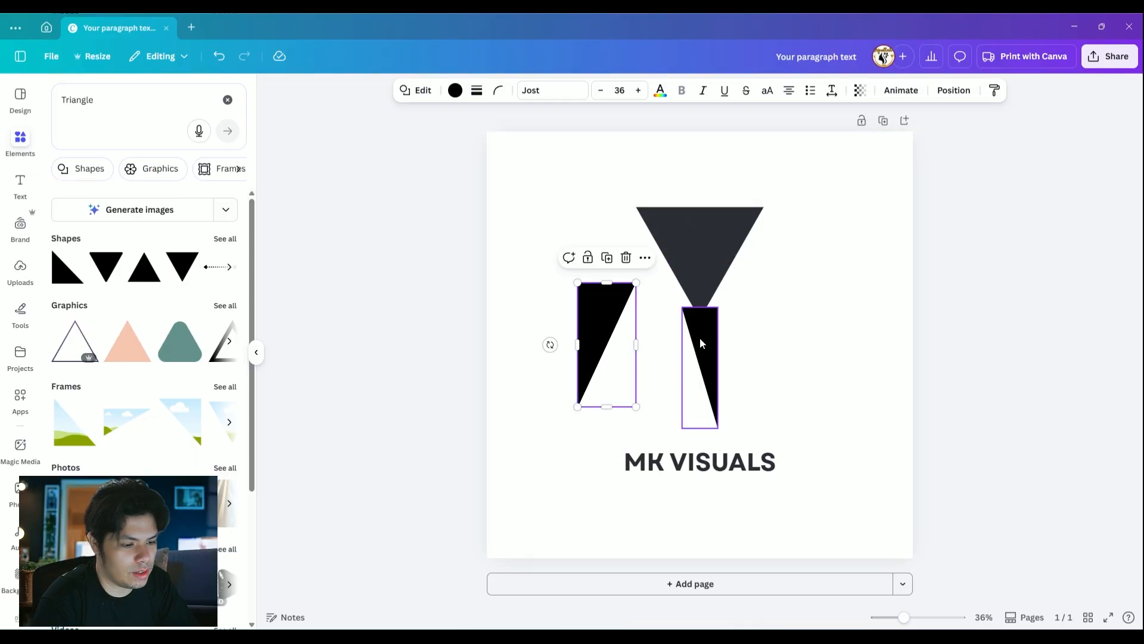
{"action": "left_click_drag", "start_coordinate": [699, 332], "coordinate": [787, 319]}
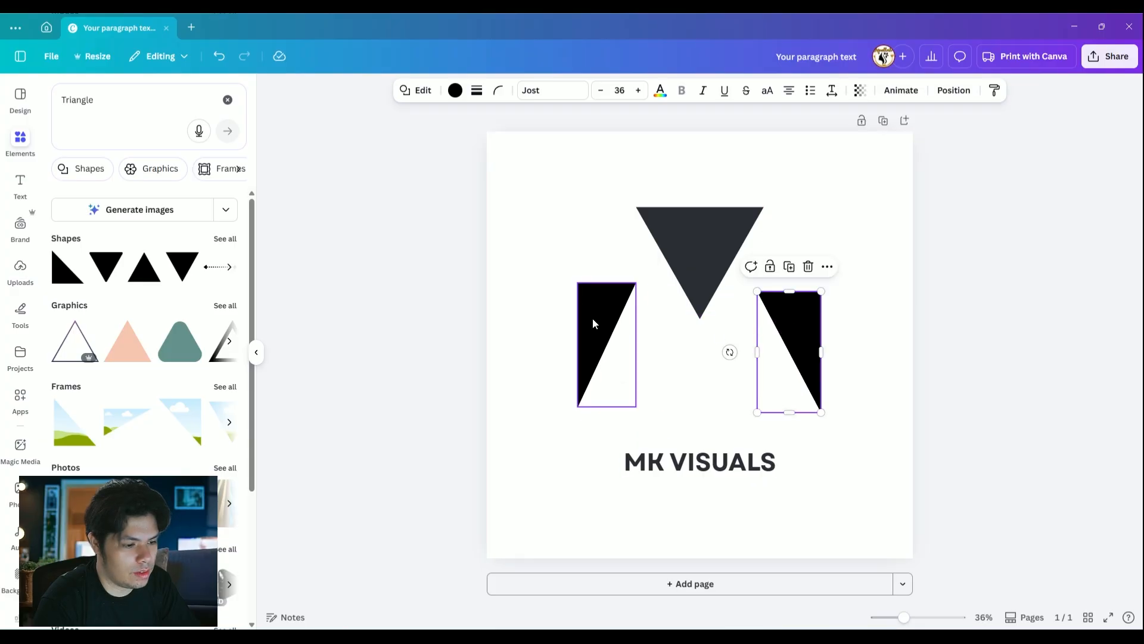
Align the two black triangles with the inverted triangle's left and right corners to form the letter M
{"action": "left_click_drag", "start_coordinate": [592, 316], "coordinate": [647, 245]}
{"action": "left_click", "coordinate": [851, 227]}
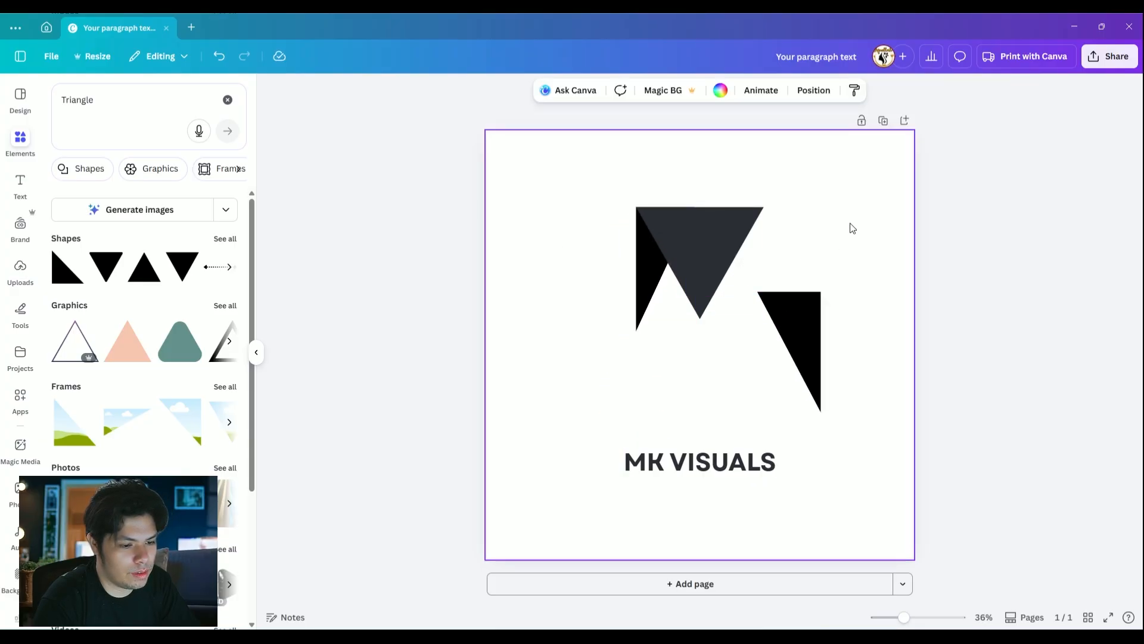
{"action": "left_click_drag", "start_coordinate": [799, 328], "coordinate": [747, 245]}
{"action": "left_click", "coordinate": [838, 299]}
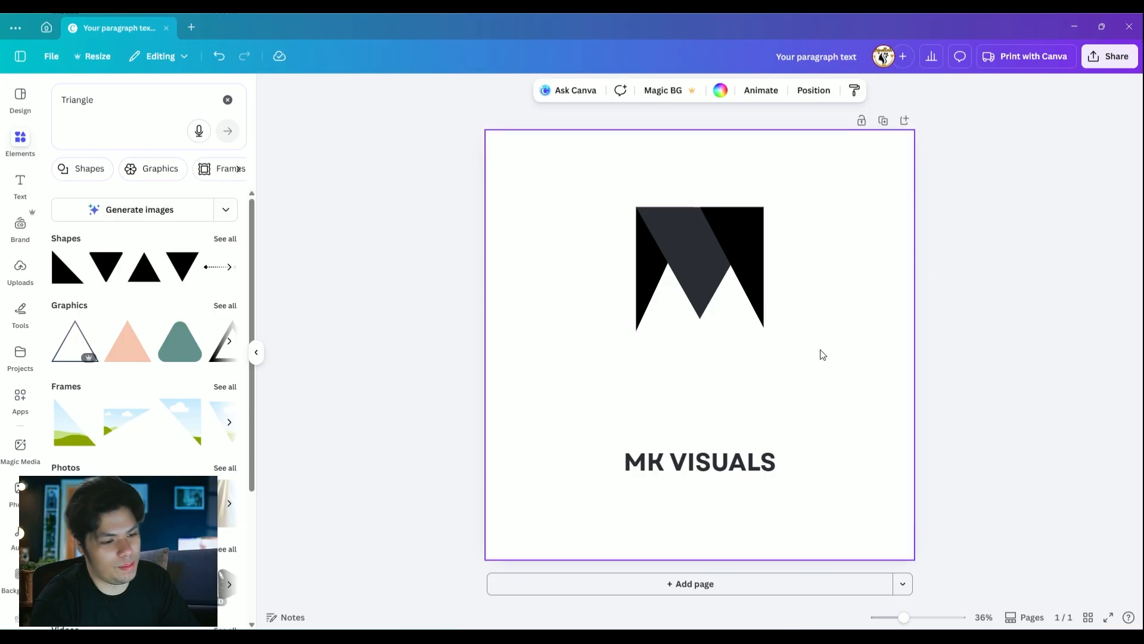
Select all three triangles of the M and move them together down and to the left
{"action": "left_click_drag", "start_coordinate": [819, 349], "coordinate": [567, 189]}
{"action": "left_click_drag", "start_coordinate": [745, 233], "coordinate": [699, 274]}
{"action": "left_click", "coordinate": [787, 274]}
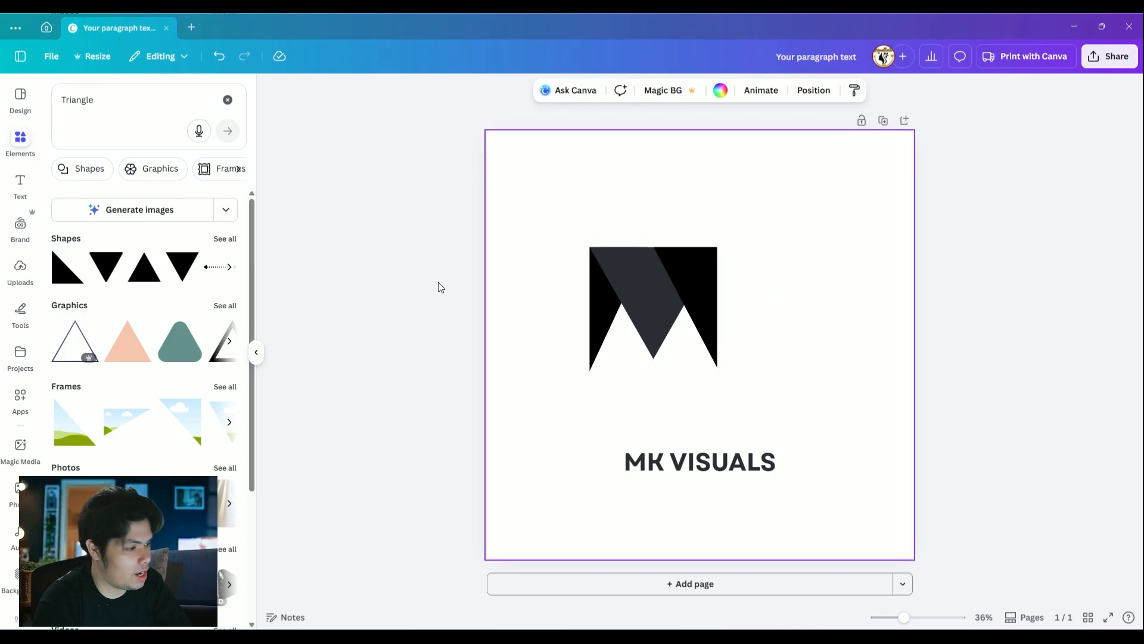
Add another right triangle, narrow it to about half its width and fit it to the M's height just right of it
{"action": "left_click", "coordinate": [57, 283]}
{"action": "left_click", "coordinate": [825, 298]}
{"action": "left_click_drag", "start_coordinate": [707, 383], "coordinate": [720, 349]}
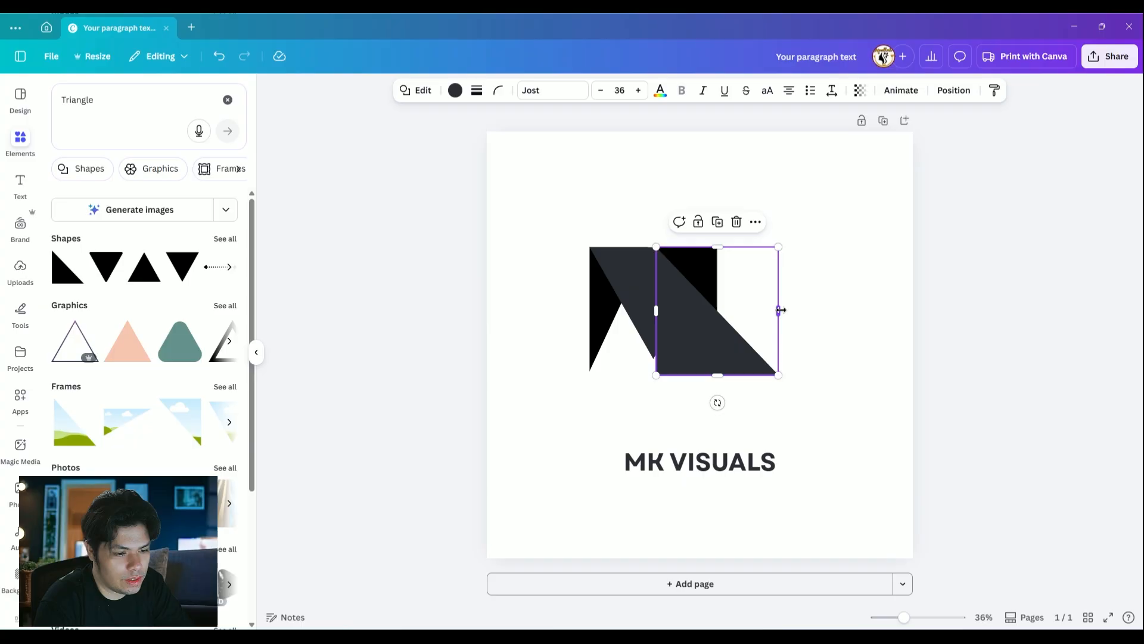
{"action": "left_click_drag", "start_coordinate": [781, 310], "coordinate": [724, 310]}
{"action": "left_click_drag", "start_coordinate": [686, 339], "coordinate": [762, 364]}
{"action": "left_click_drag", "start_coordinate": [761, 245], "coordinate": [760, 247]}
{"action": "left_click_drag", "start_coordinate": [792, 306], "coordinate": [789, 306]}
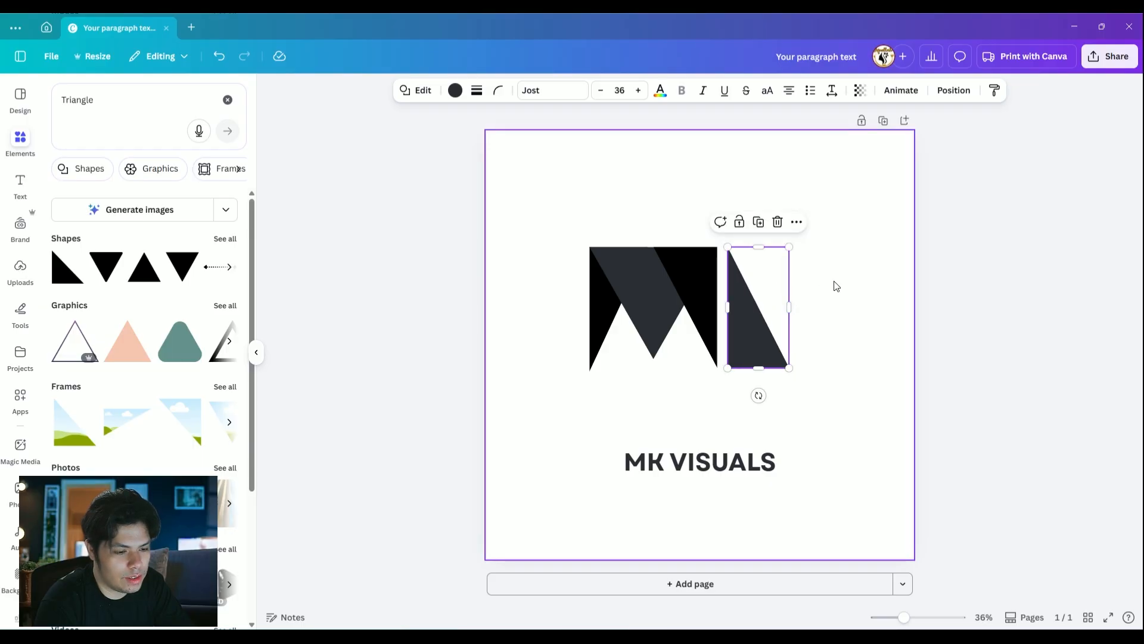
{"action": "left_click", "coordinate": [833, 286]}
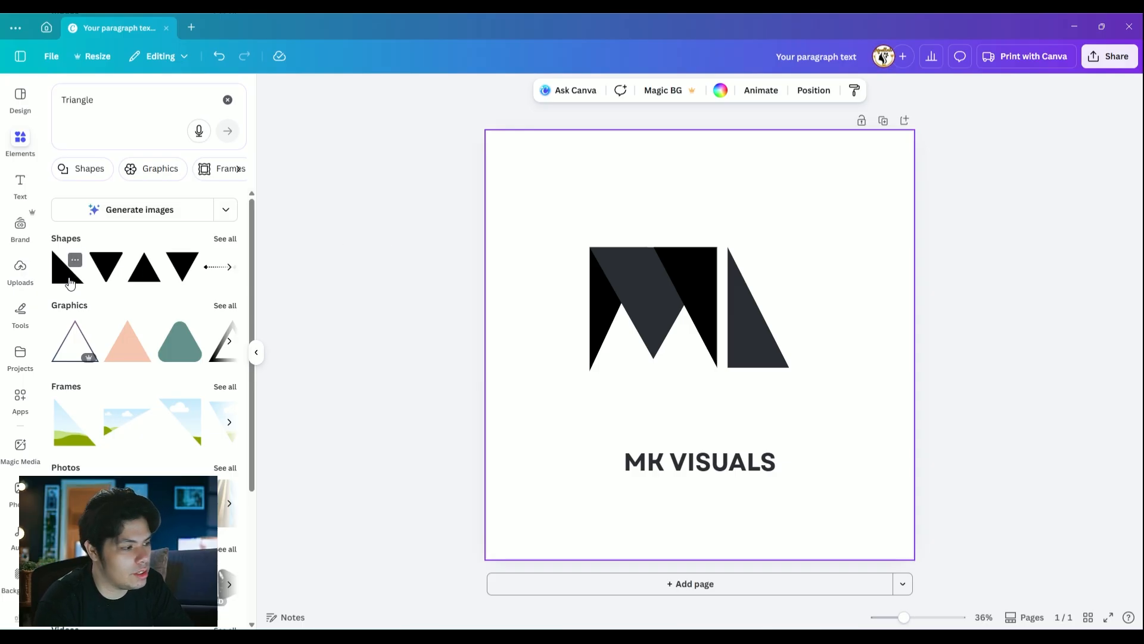
Add a second dark right triangle, turn its square corner to the upper left and overlap it with the first to shape a K
{"action": "left_click", "coordinate": [68, 281]}
{"action": "left_click_drag", "start_coordinate": [674, 396], "coordinate": [802, 288]}
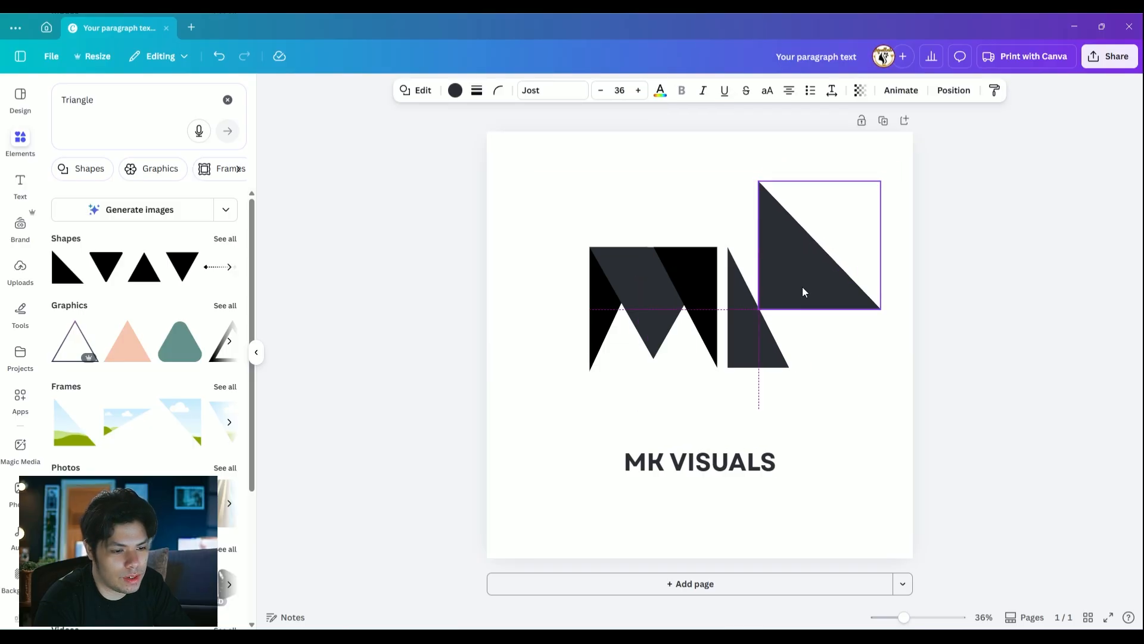
{"action": "left_click_drag", "start_coordinate": [821, 334], "coordinate": [779, 299]}
{"action": "left_click_drag", "start_coordinate": [855, 305], "coordinate": [796, 249]}
{"action": "left_click", "coordinate": [755, 289]}
{"action": "left_click", "coordinate": [847, 318]}
{"action": "left_click", "coordinate": [718, 382]}
Widen the K's lower triangle to match the upper one and move it to the upper triangle's lower right
{"action": "left_click_drag", "start_coordinate": [787, 316], "coordinate": [800, 284]}
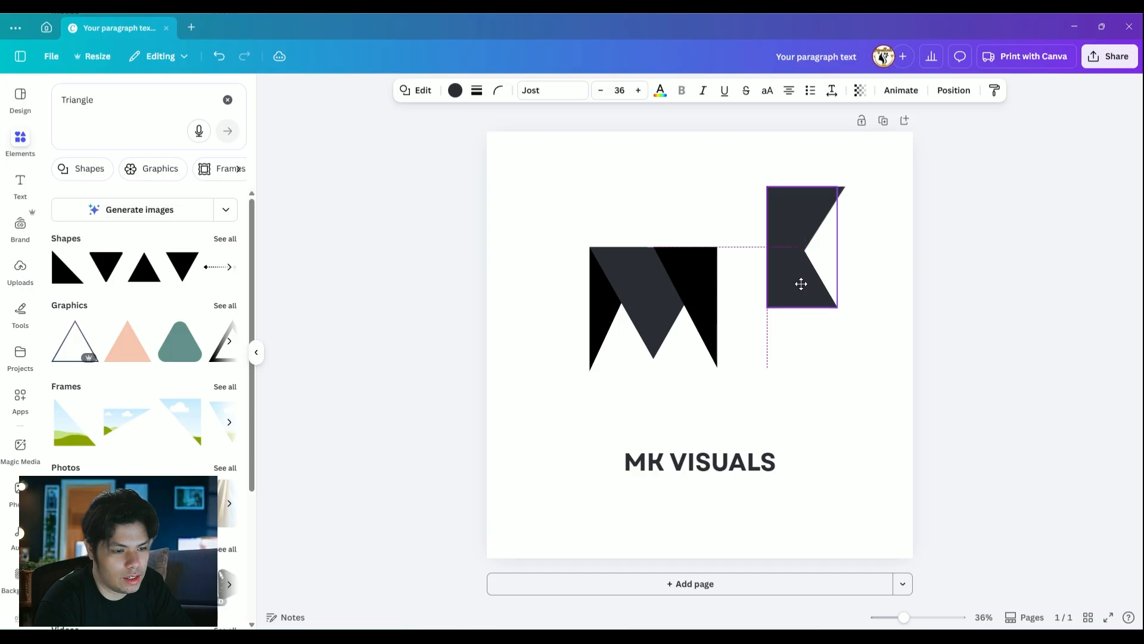
{"action": "left_click_drag", "start_coordinate": [838, 247], "coordinate": [844, 247]}
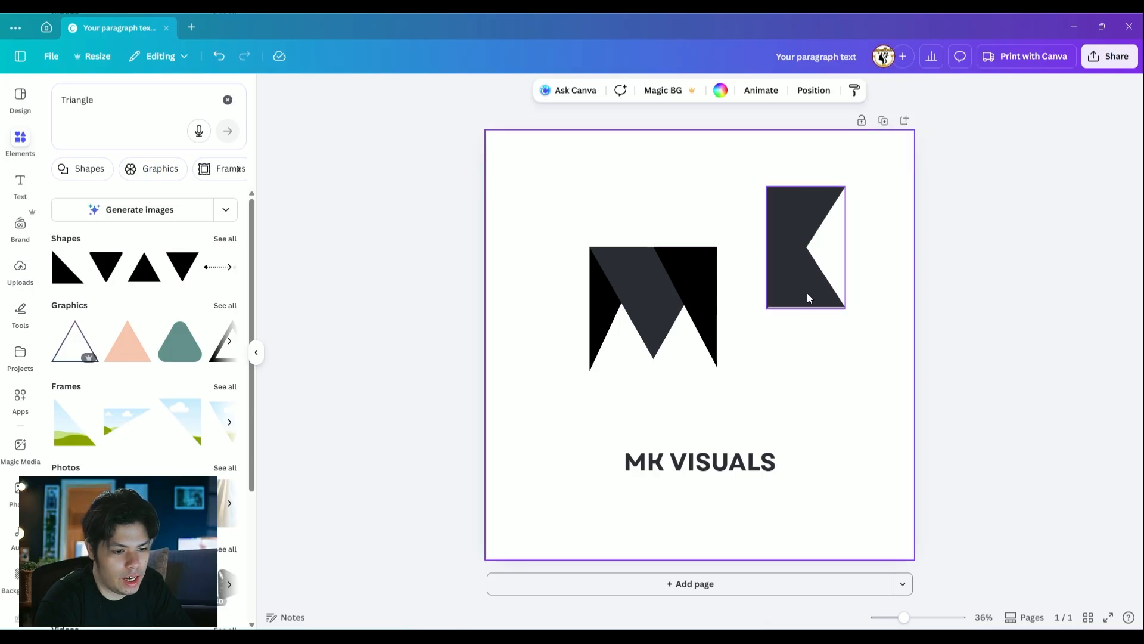
{"action": "left_click_drag", "start_coordinate": [807, 292], "coordinate": [831, 337]}
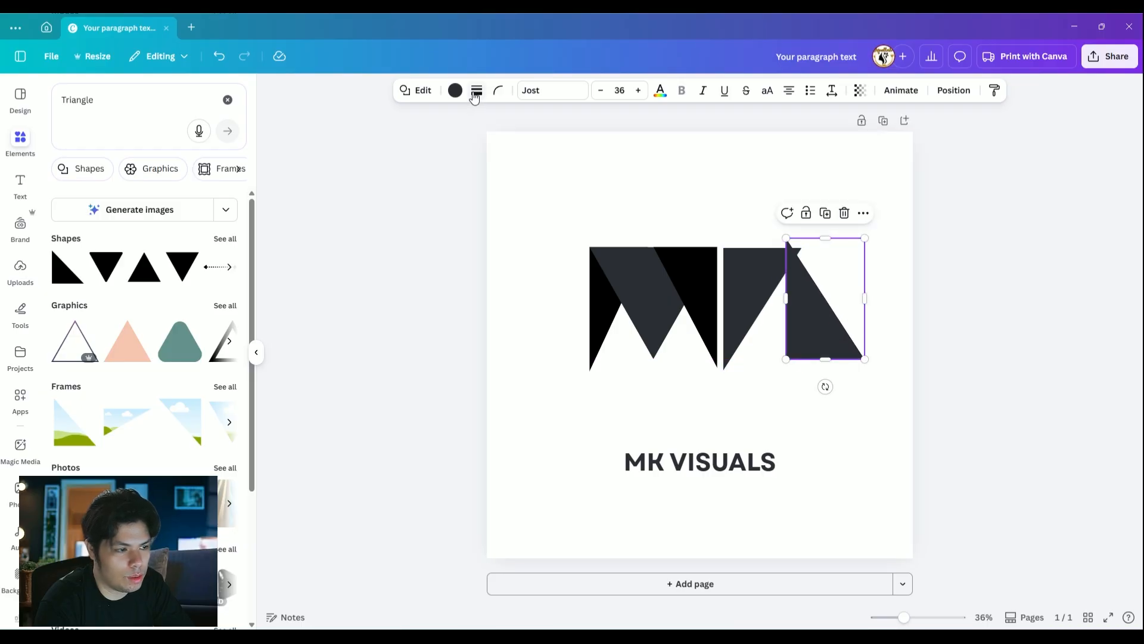
Fill the K's lower triangle with black from the document colors
{"action": "left_click", "coordinate": [455, 90]}
{"action": "left_click", "coordinate": [121, 179]}
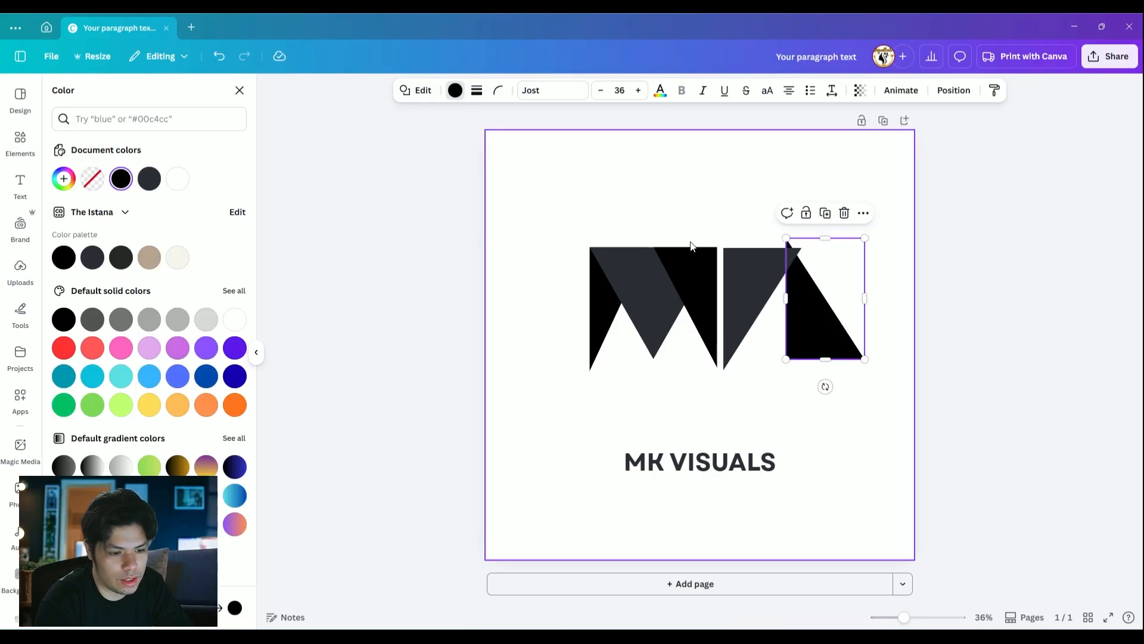
Move the black triangle directly over the dark one to complete the K, and align the M's top edge with it
{"action": "left_click_drag", "start_coordinate": [815, 315], "coordinate": [756, 327]}
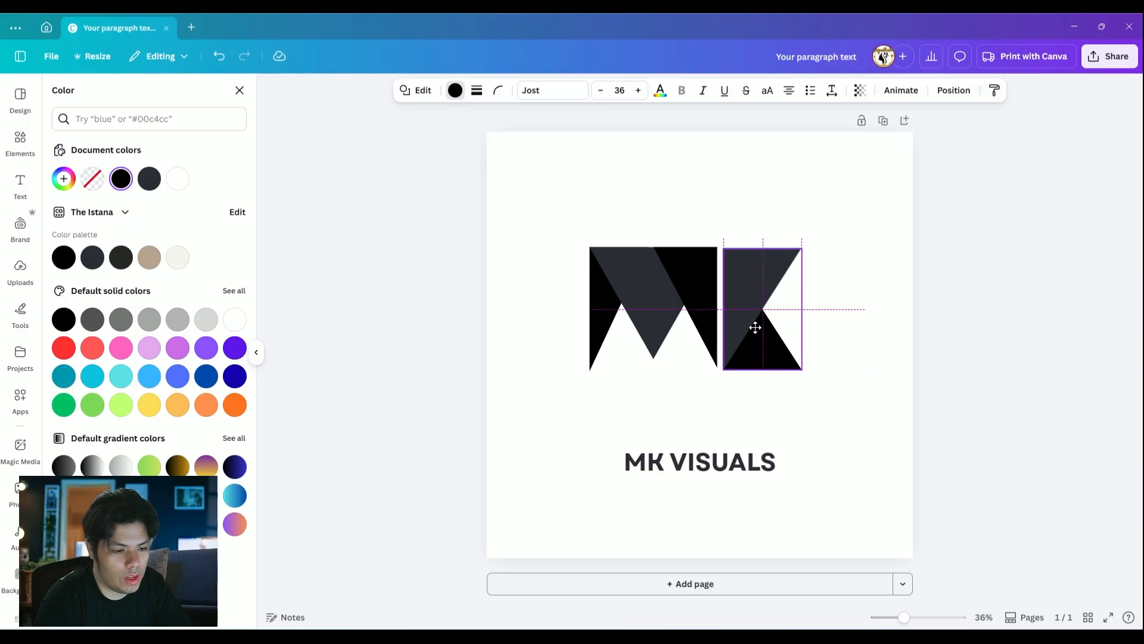
{"action": "left_click", "coordinate": [898, 330]}
{"action": "left_click", "coordinate": [763, 286]}
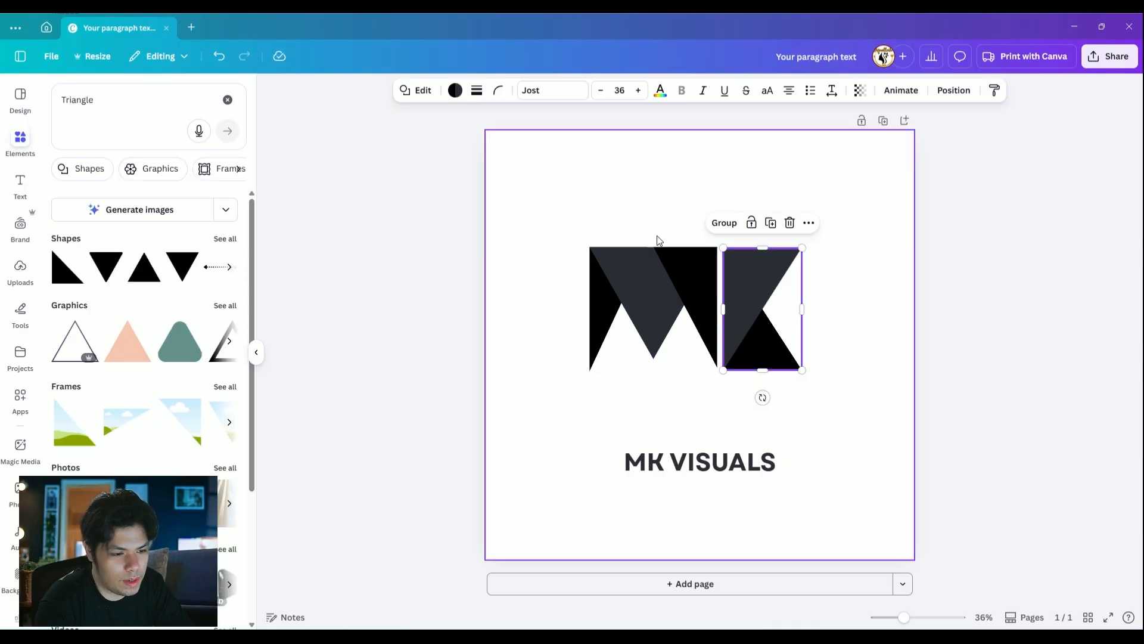
{"action": "left_click_drag", "start_coordinate": [585, 207], "coordinate": [720, 373]}
{"action": "left_click", "coordinate": [919, 287]}
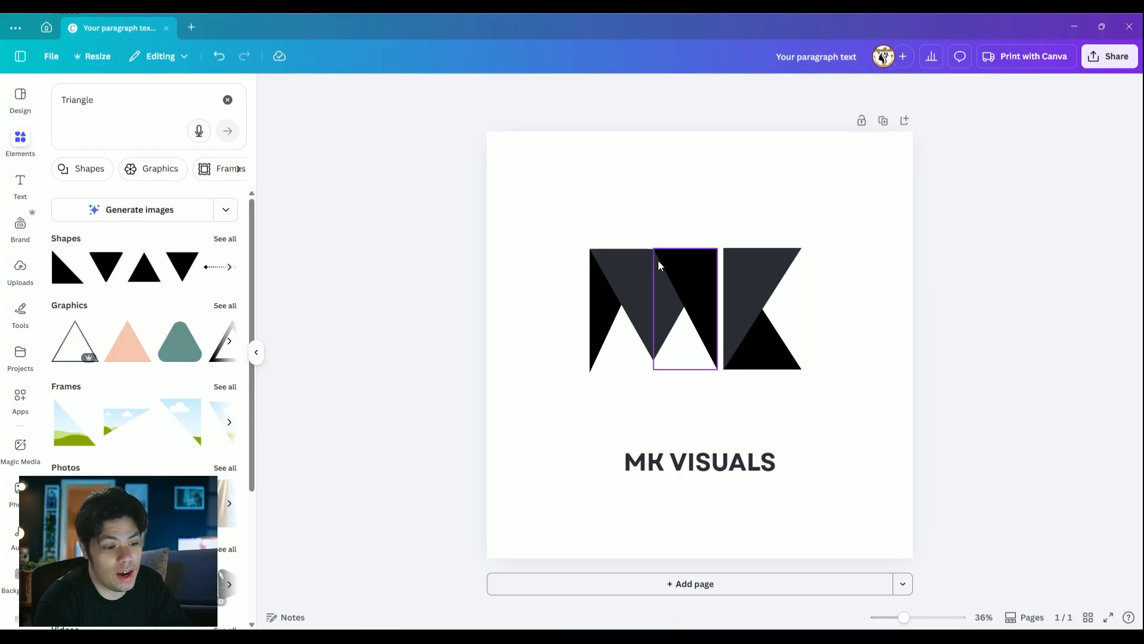
Reorder the M's layers so its left black triangle lies above the center triangle and its right black triangle lies beneath it
{"action": "left_click", "coordinate": [602, 324]}
{"action": "left_click", "coordinate": [659, 386]}
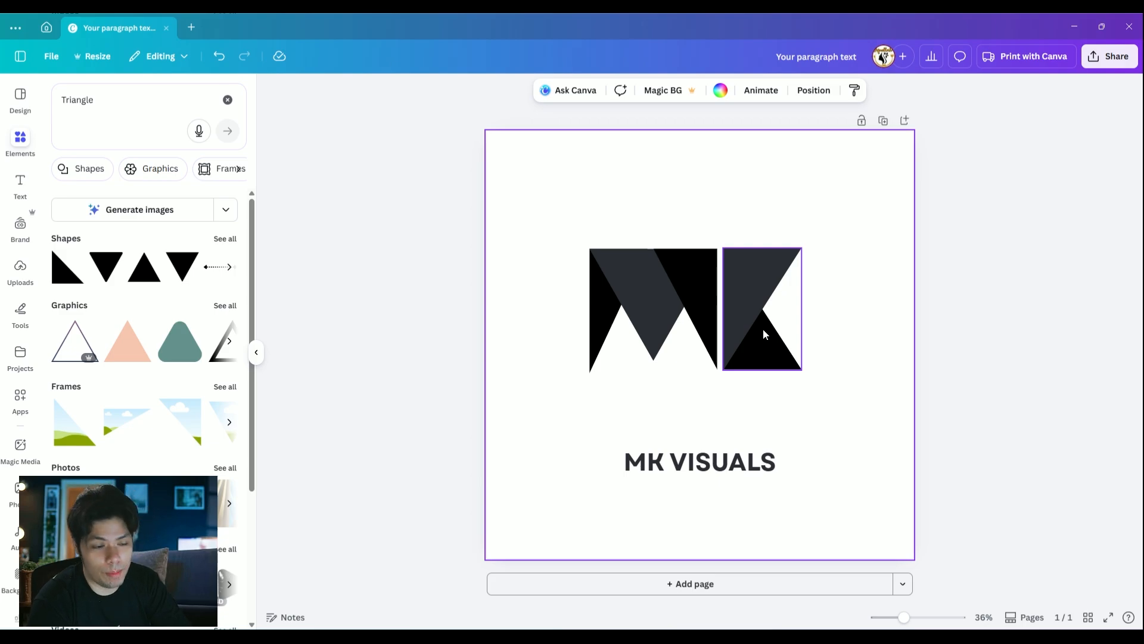
{"action": "left_click", "coordinate": [593, 369]}
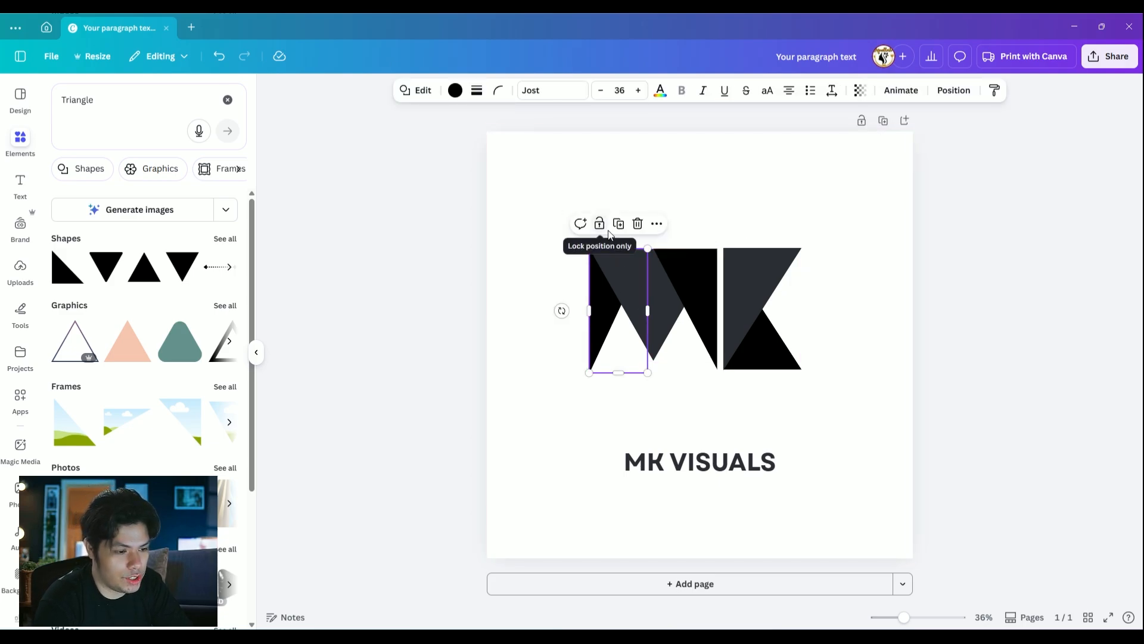
{"action": "key", "text": "alt+1"}
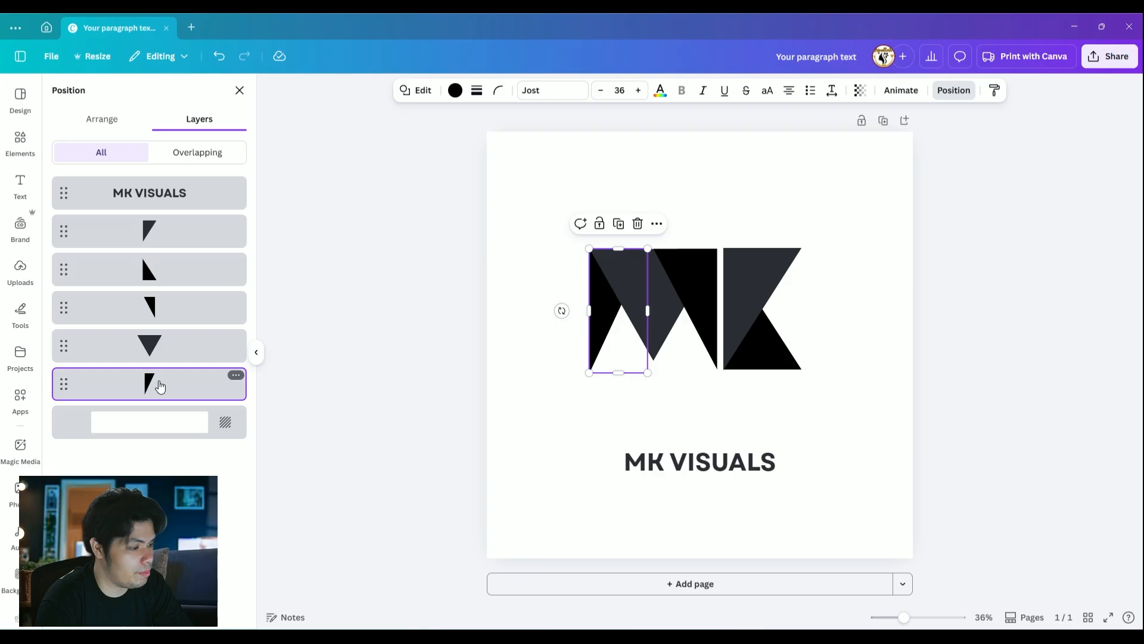
{"action": "left_click_drag", "start_coordinate": [159, 386], "coordinate": [189, 334]}
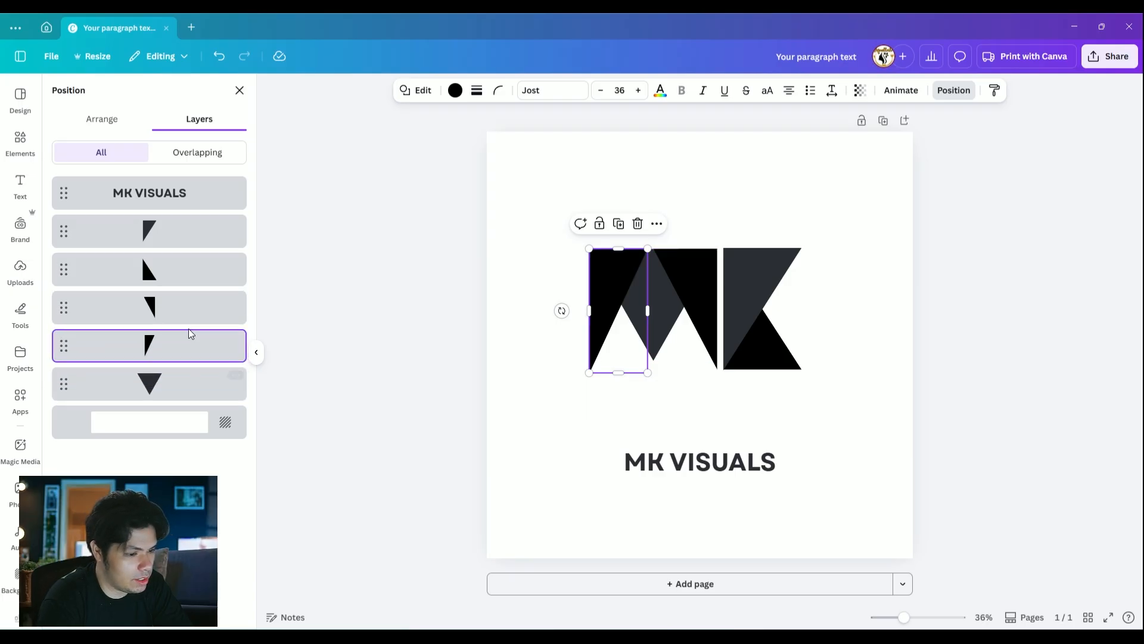
{"action": "left_click", "coordinate": [704, 268]}
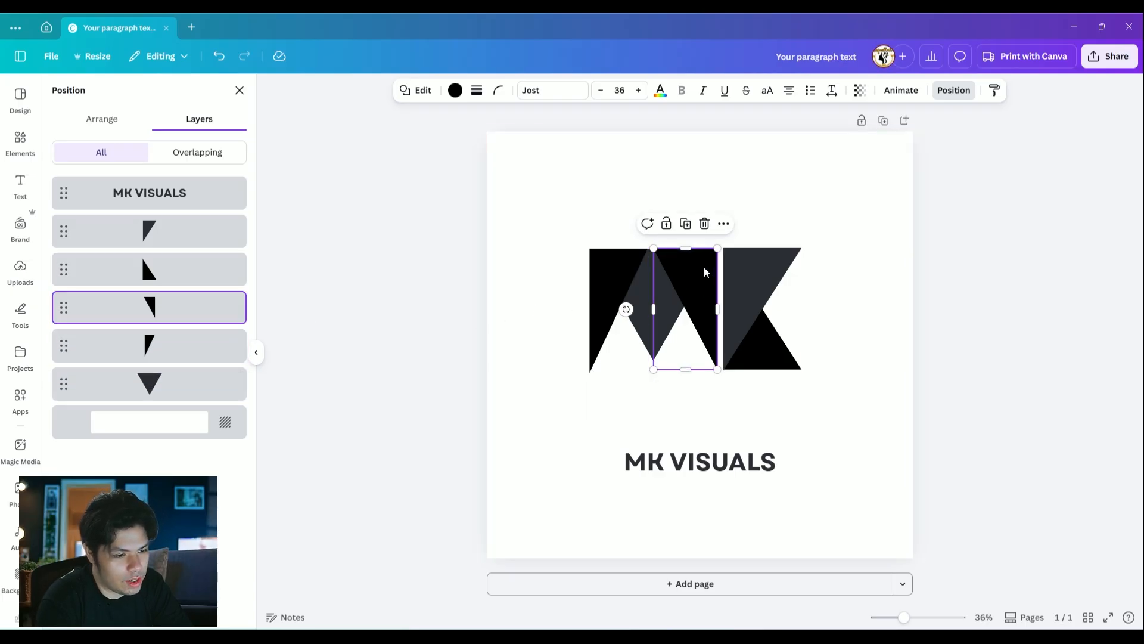
{"action": "left_click_drag", "start_coordinate": [171, 313], "coordinate": [163, 387]}
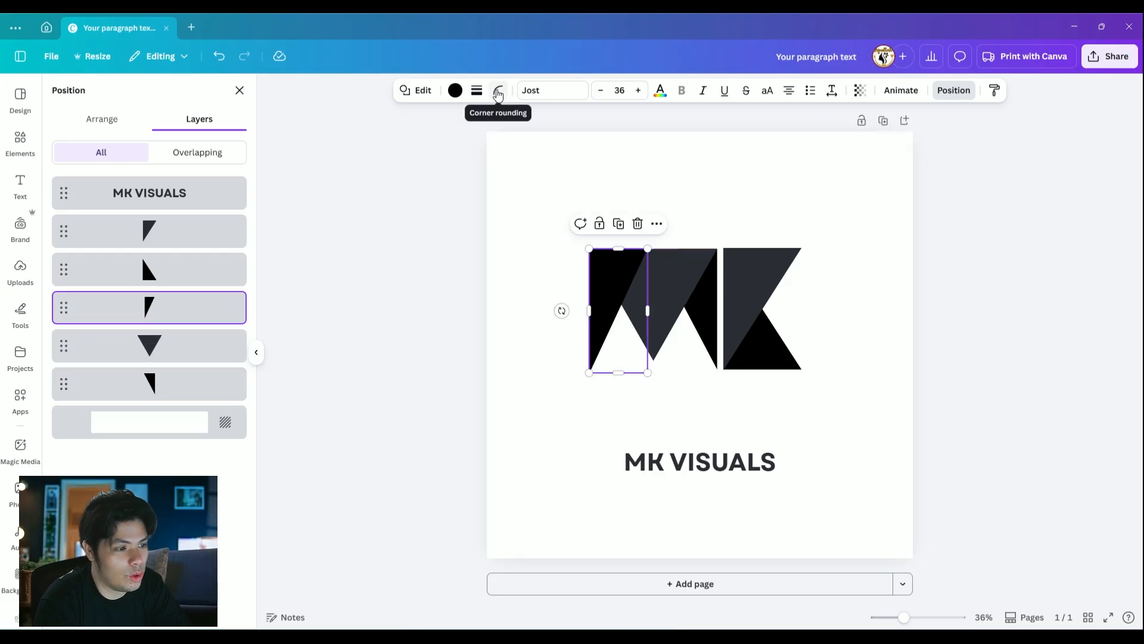
Set the corner rounding of the M's left black triangle to 40
{"action": "left_click", "coordinate": [498, 92]}
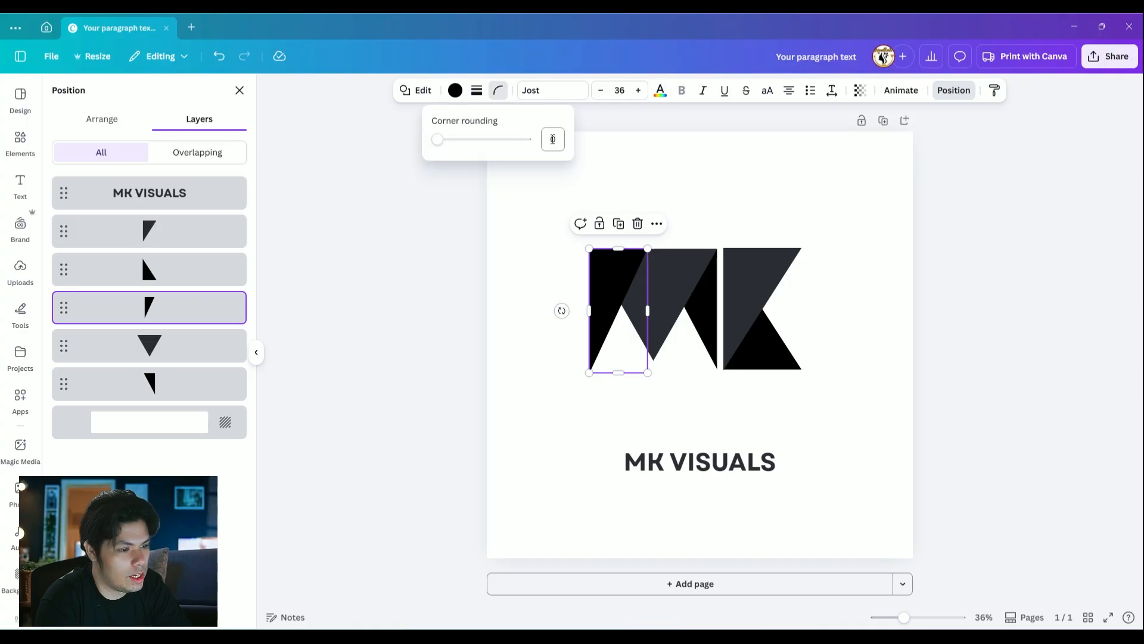
{"action": "type", "text": "40"}
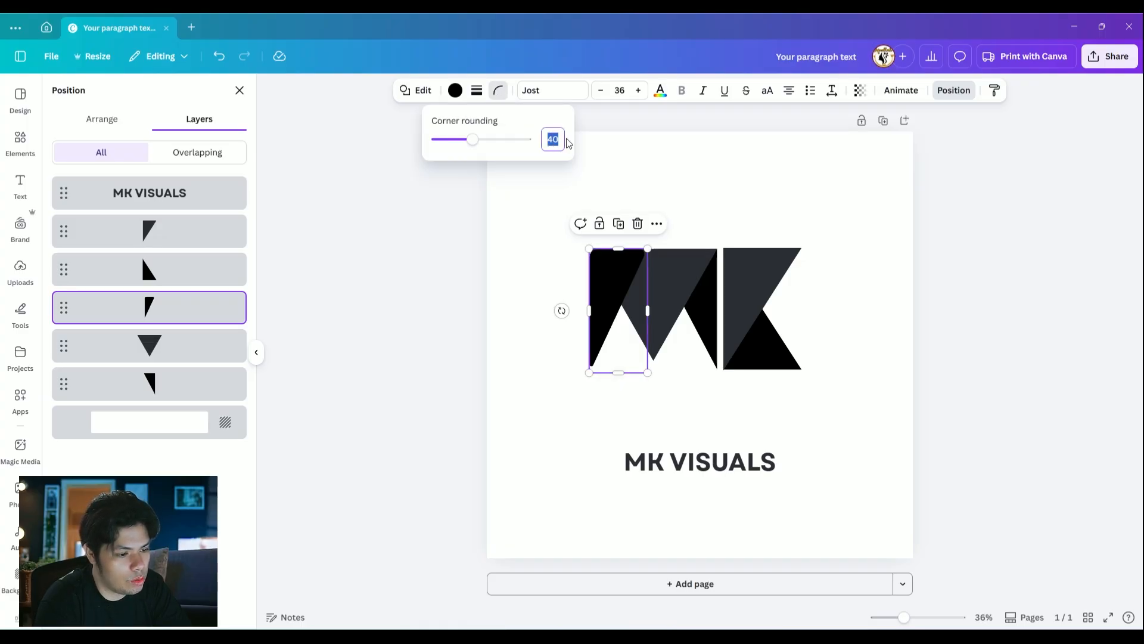
{"action": "left_click", "coordinate": [652, 184]}
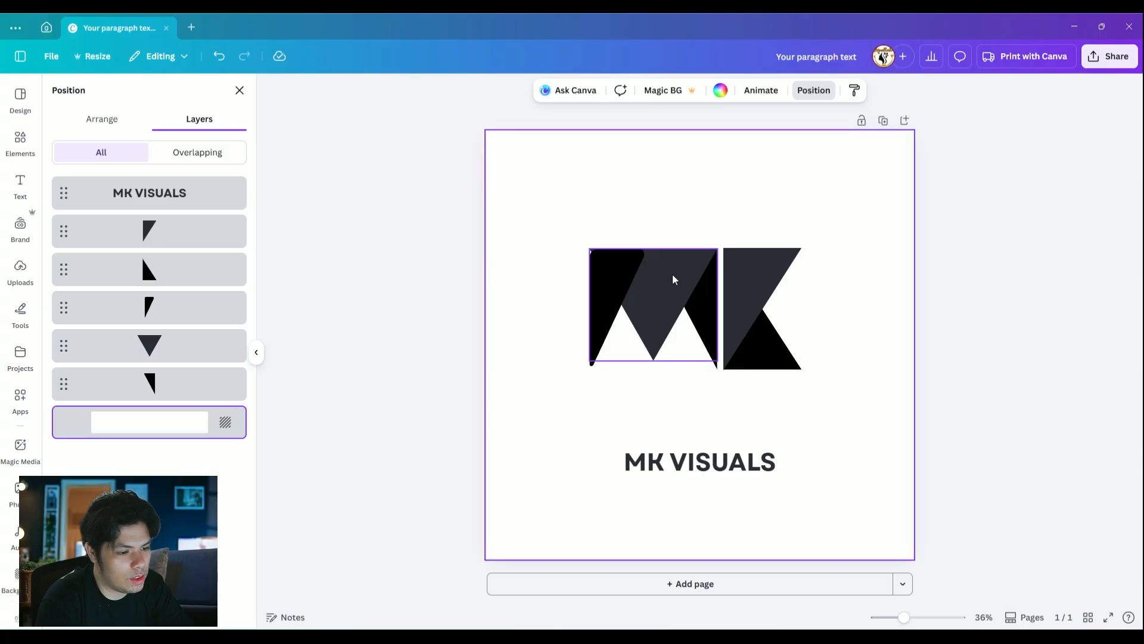
Set the corner rounding of the M's center triangle to 40
{"action": "left_click", "coordinate": [674, 279]}
{"action": "left_click", "coordinate": [498, 90]}
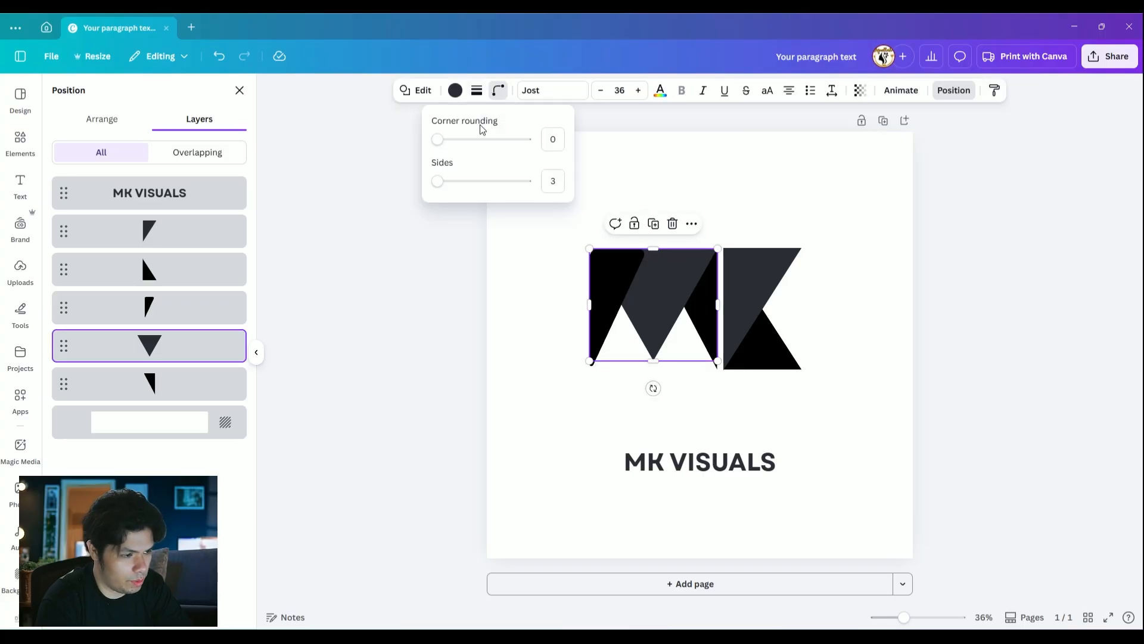
{"action": "type", "text": "4"}
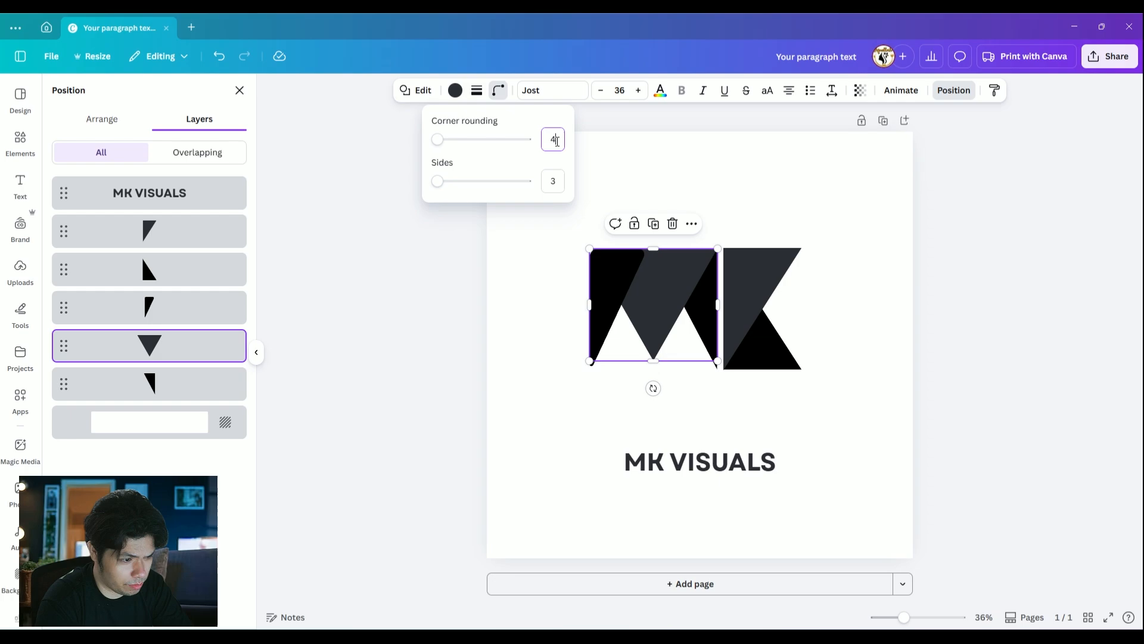
{"action": "type", "text": "0"}
{"action": "left_click", "coordinate": [769, 186]}
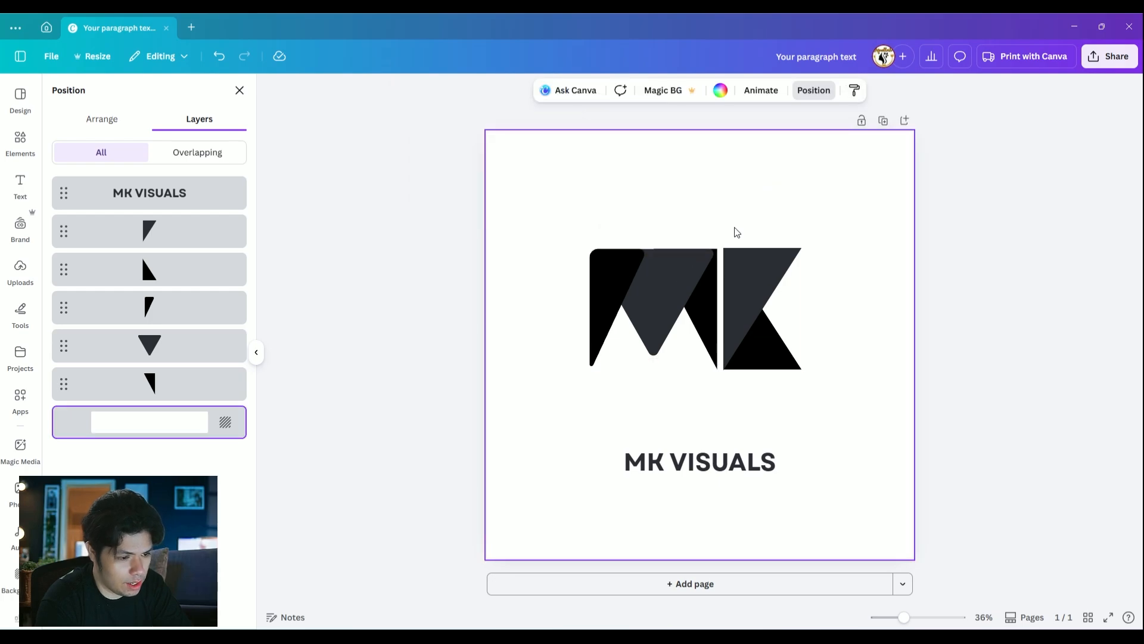
Set the corner rounding of the M's right black triangle to 42
{"action": "left_click", "coordinate": [718, 371]}
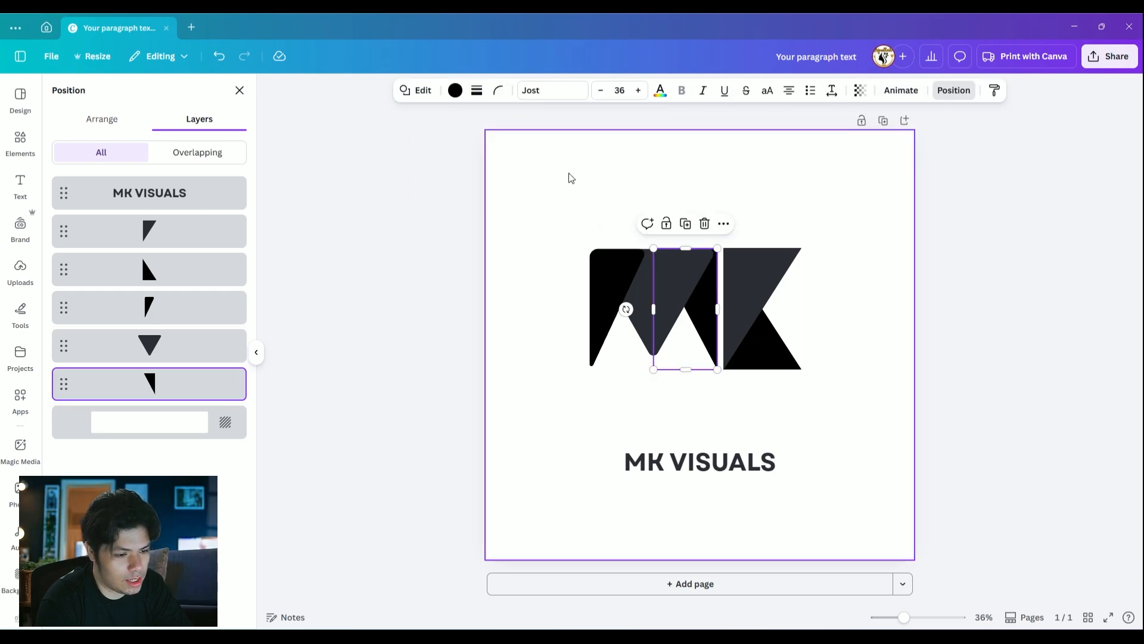
{"action": "left_click", "coordinate": [497, 92]}
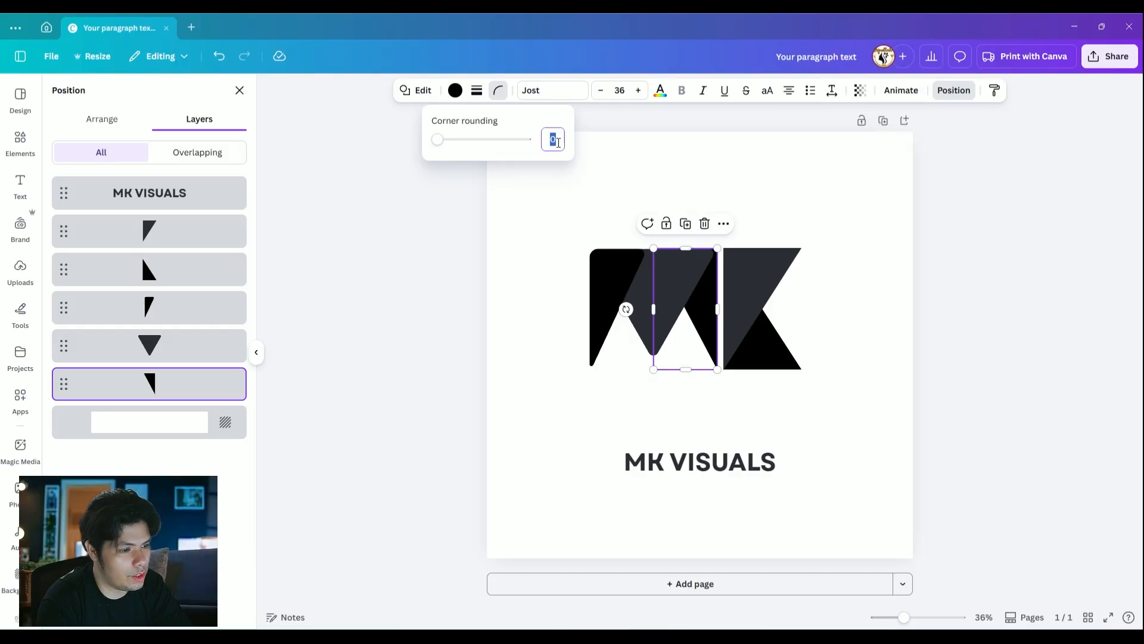
{"action": "type", "text": "42"}
{"action": "key", "text": "Return"}
{"action": "left_click", "coordinate": [912, 245]}
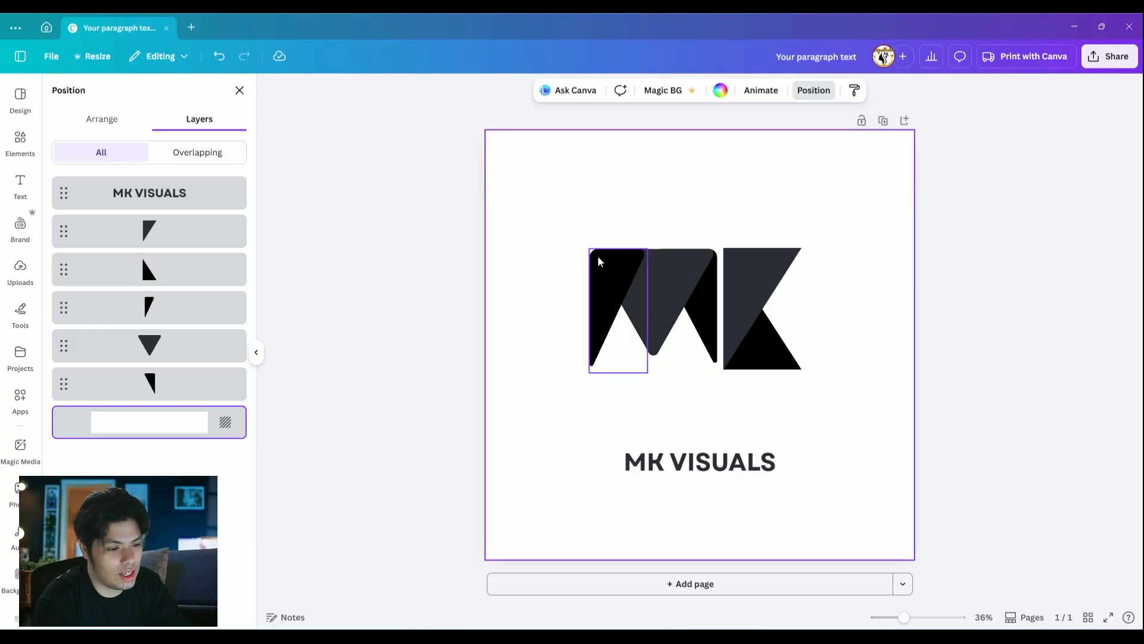
Select all three M triangles and stretch them slightly downward to make the M taller
{"action": "left_click_drag", "start_coordinate": [576, 217], "coordinate": [720, 395]}
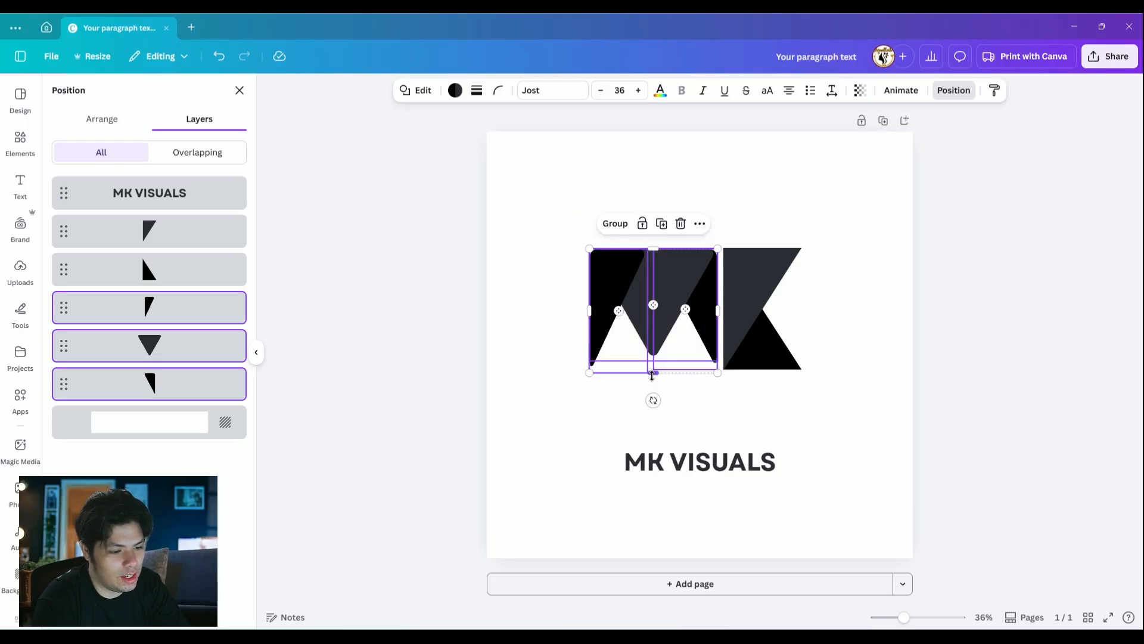
{"action": "left_click_drag", "start_coordinate": [653, 374], "coordinate": [651, 383]}
{"action": "left_click", "coordinate": [811, 387]}
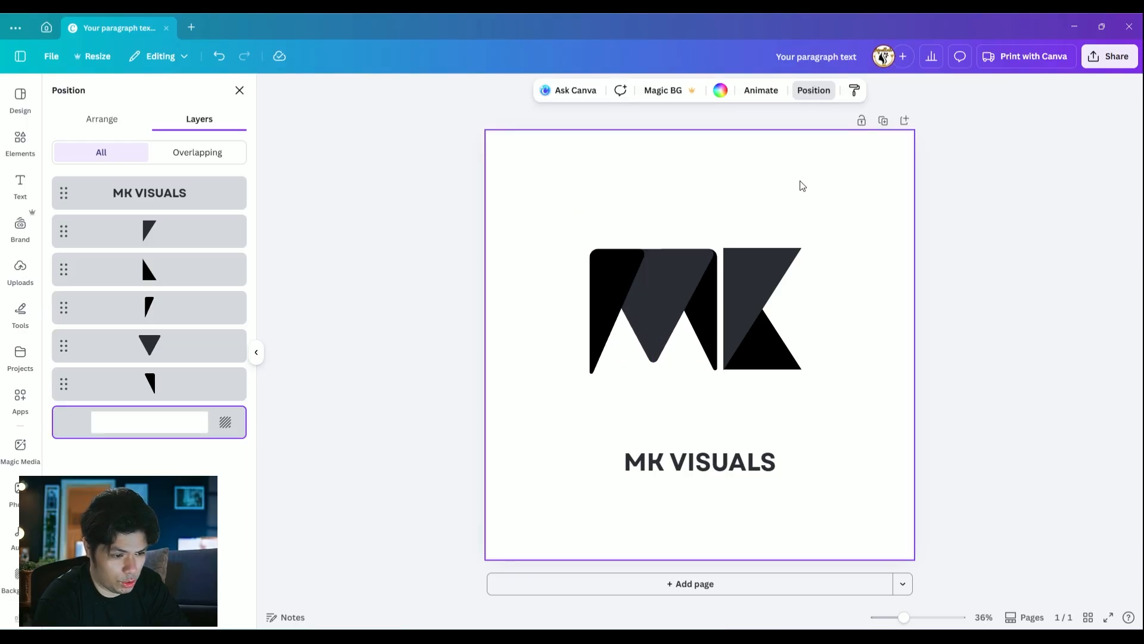
Shorten the M's center triangle from below so its tip sits above the feet of the outer triangles
{"action": "left_click", "coordinate": [702, 318]}
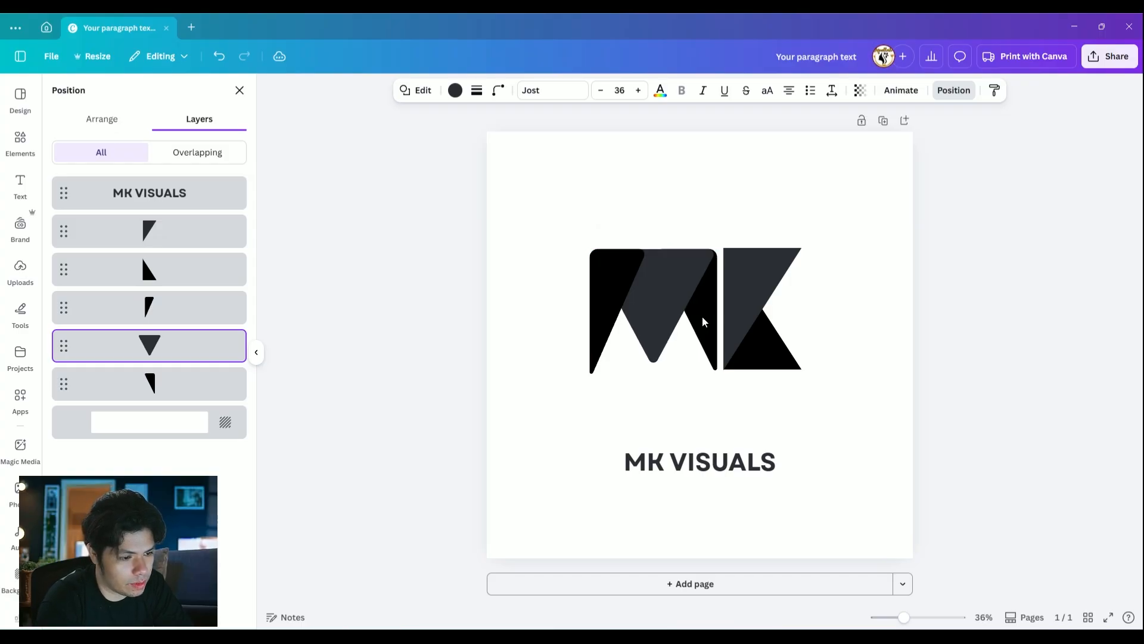
{"action": "left_click", "coordinate": [867, 438]}
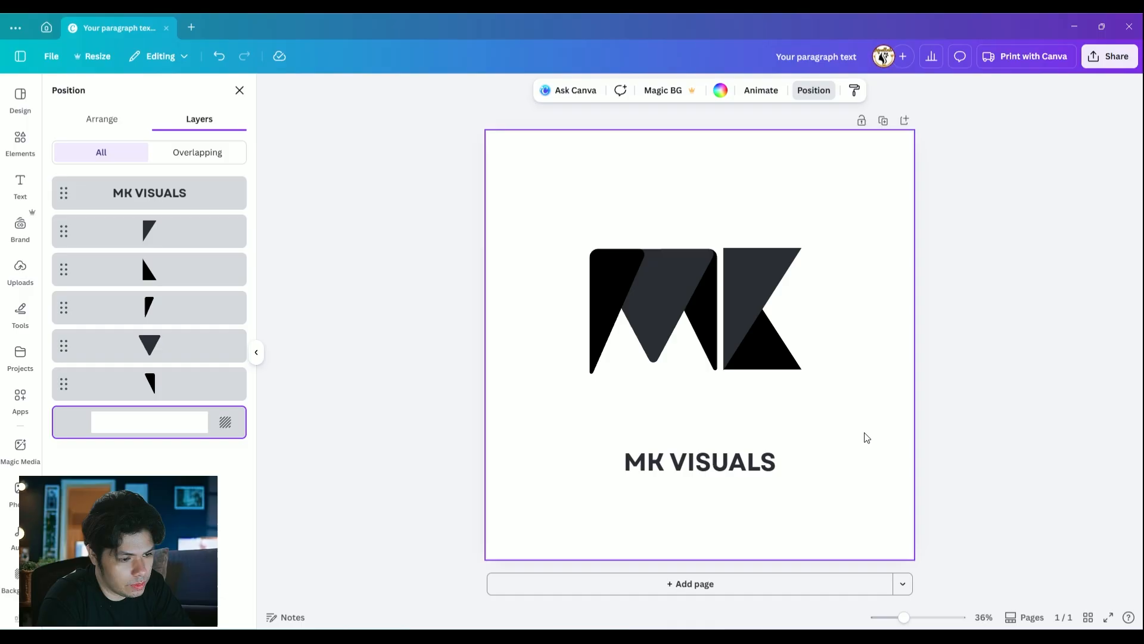
{"action": "left_click", "coordinate": [712, 342]}
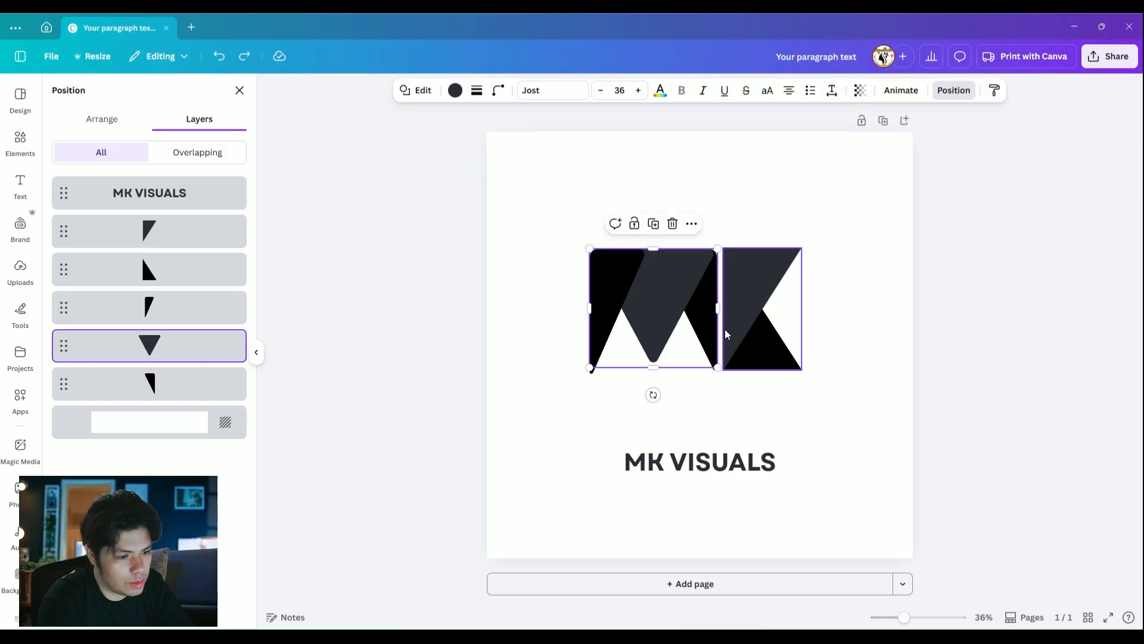
{"action": "left_click_drag", "start_coordinate": [657, 369], "coordinate": [659, 353]}
{"action": "left_click", "coordinate": [795, 422]}
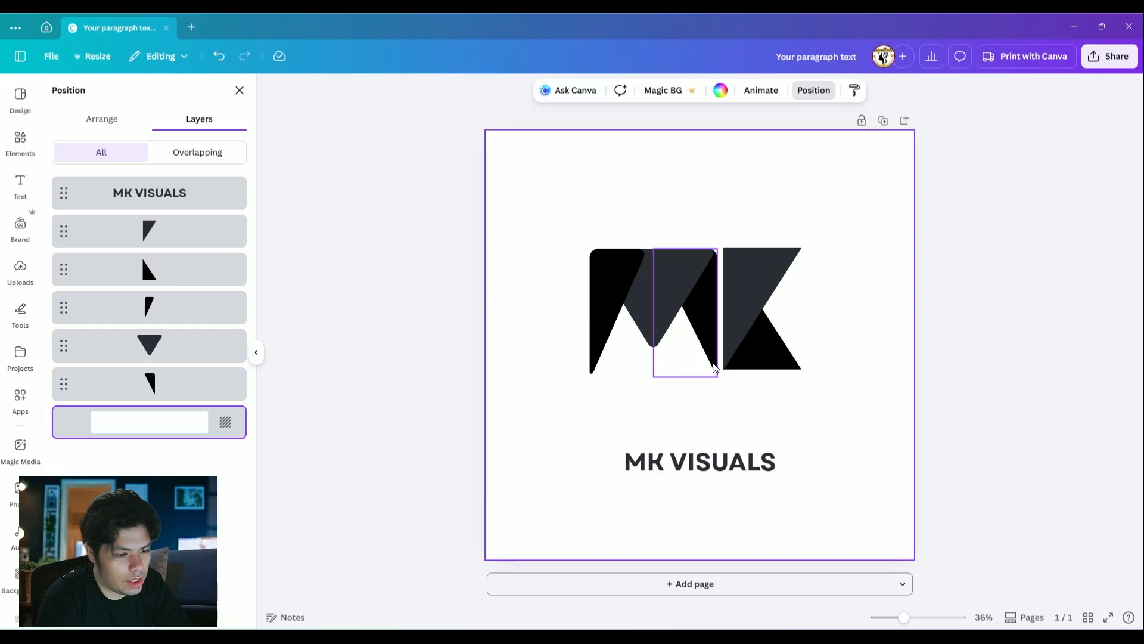
Nudge the M's right triangle to the right, and scale the whole M down slightly beside the K
{"action": "left_click", "coordinate": [710, 359]}
{"action": "key", "text": "Right"}
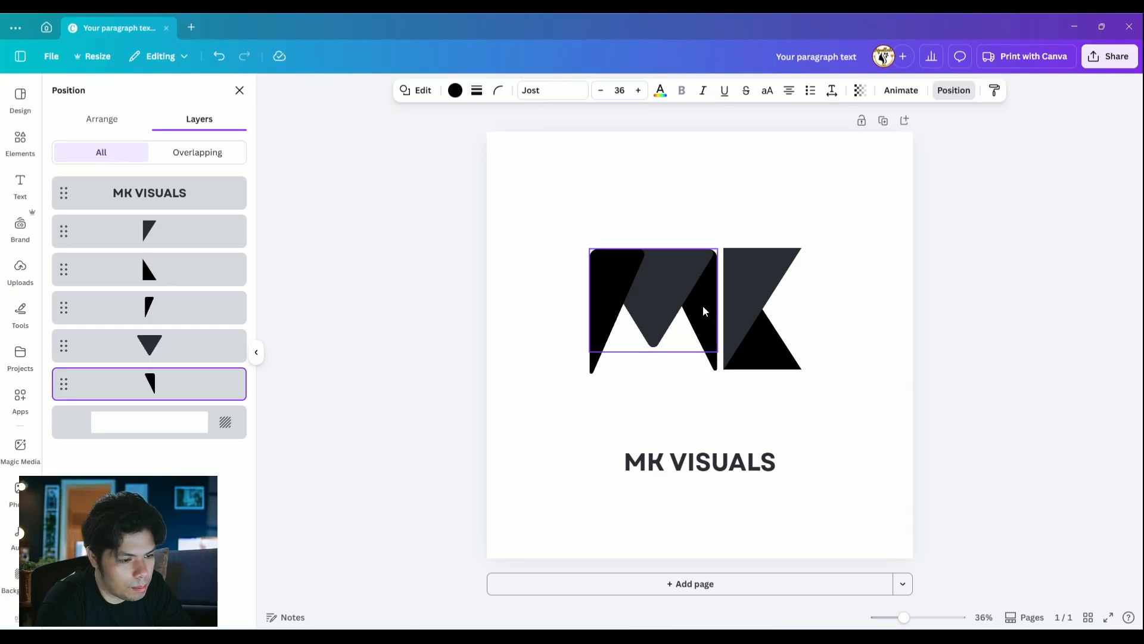
{"action": "left_click", "coordinate": [812, 401]}
{"action": "left_click_drag", "start_coordinate": [586, 213], "coordinate": [660, 366]}
{"action": "left_click", "coordinate": [863, 313]}
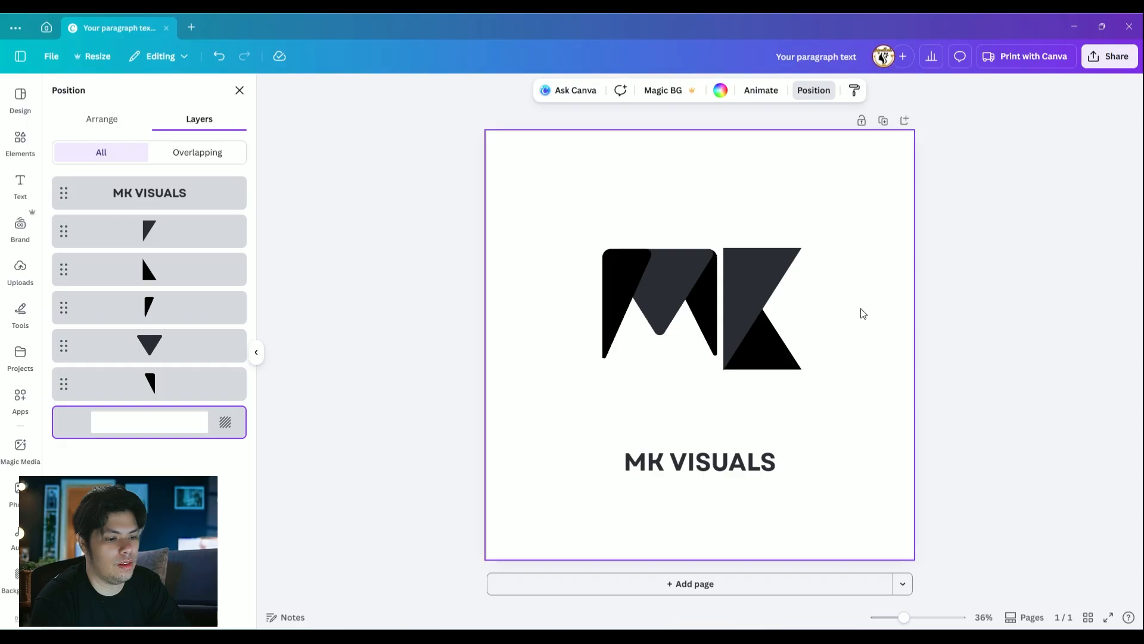
Set the corner rounding of the K's dark upper triangle to 42
{"action": "left_click", "coordinate": [764, 270]}
{"action": "left_click", "coordinate": [497, 90]}
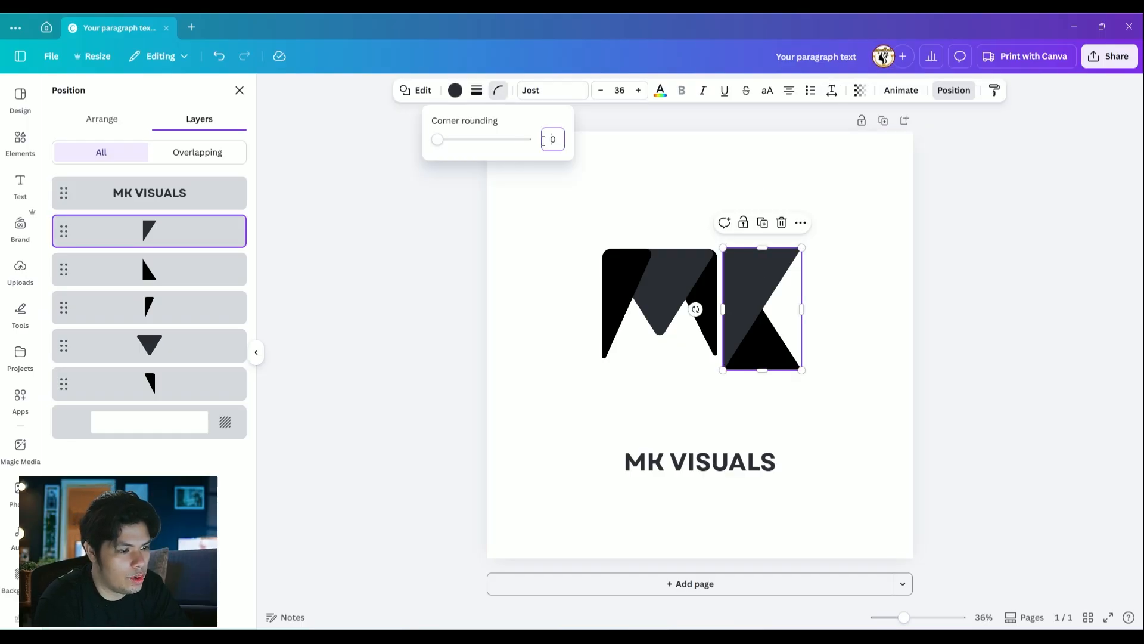
{"action": "type", "text": "42"}
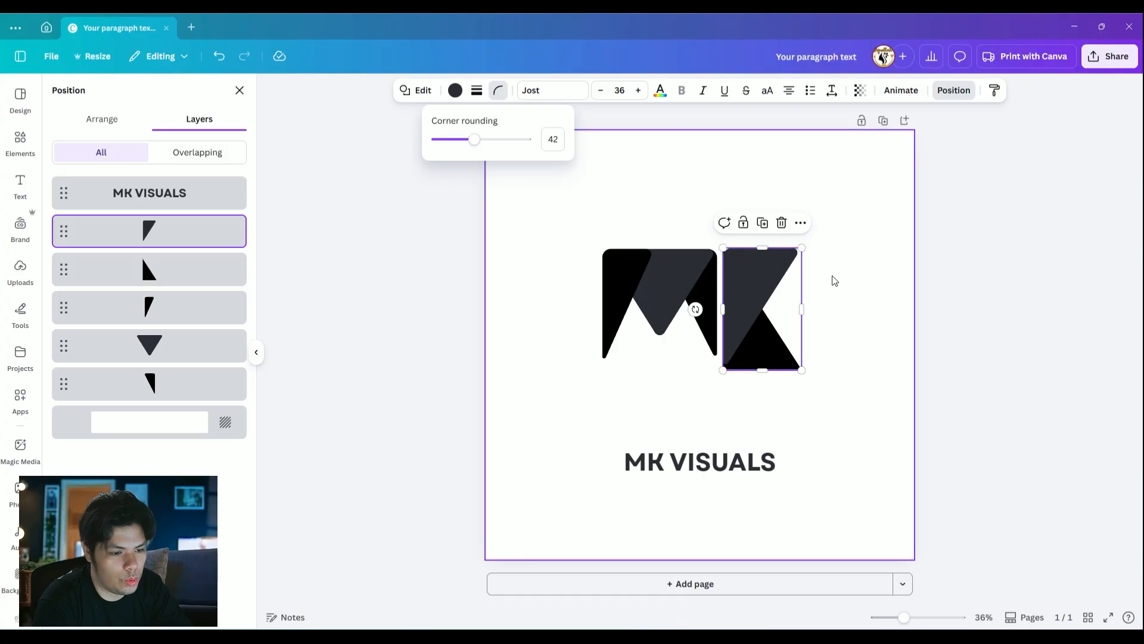
{"action": "left_click", "coordinate": [830, 279]}
Move the K's dark triangle aside and set the corner rounding of the black triangle beneath it to 42
{"action": "left_click", "coordinate": [772, 334]}
{"action": "left_click_drag", "start_coordinate": [772, 334], "coordinate": [825, 271]}
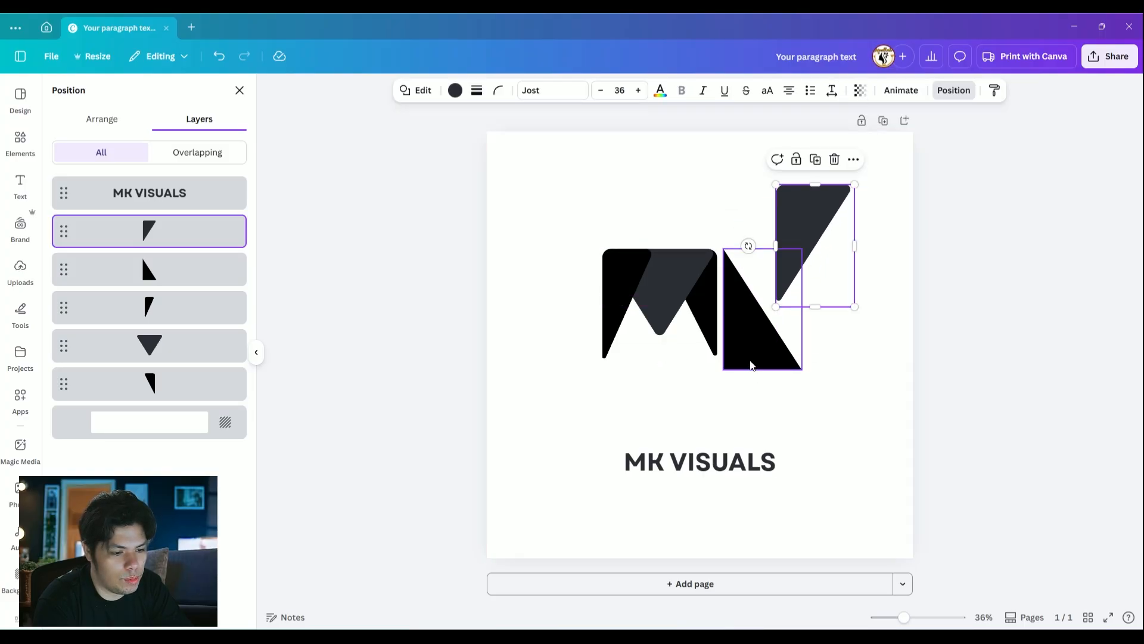
{"action": "left_click", "coordinate": [748, 357]}
{"action": "left_click", "coordinate": [499, 91]}
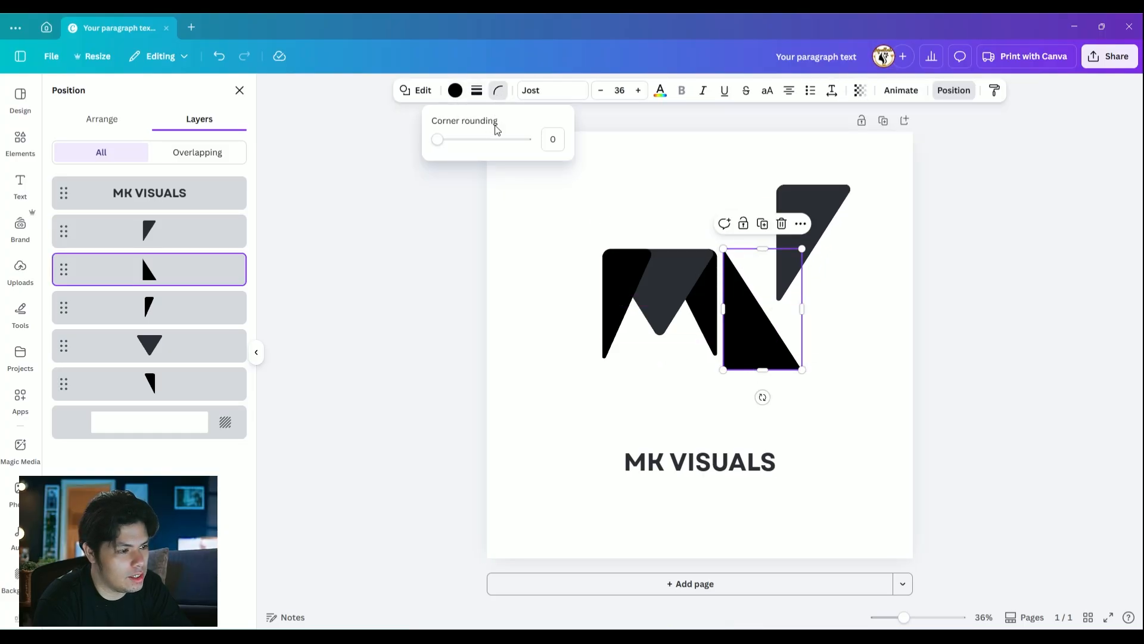
{"action": "type", "text": "42"}
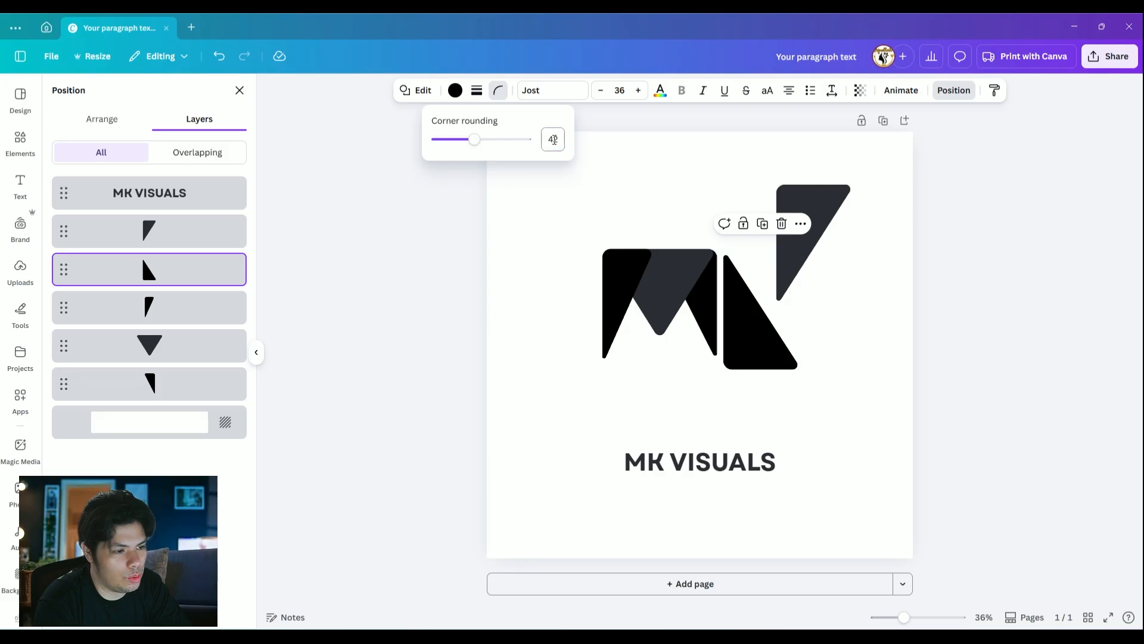
{"action": "left_click", "coordinate": [856, 329]}
Move the dark triangle back over the black one to re-form the K beside the M
{"action": "left_click_drag", "start_coordinate": [821, 220], "coordinate": [765, 281]}
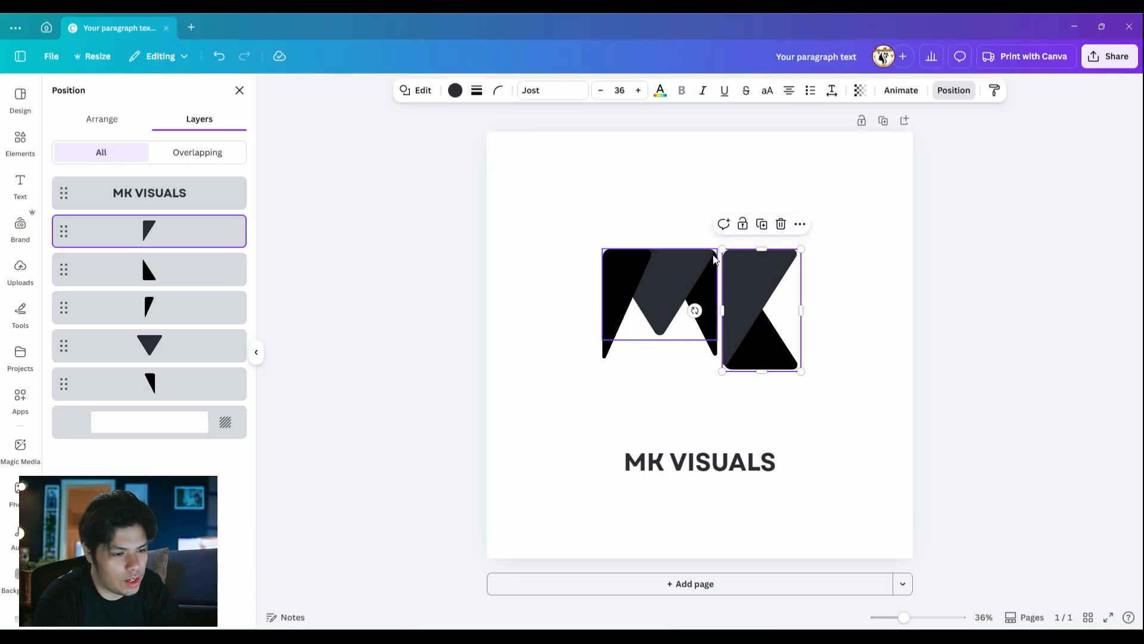
{"action": "left_click", "coordinate": [817, 331]}
{"action": "left_click", "coordinate": [743, 302]}
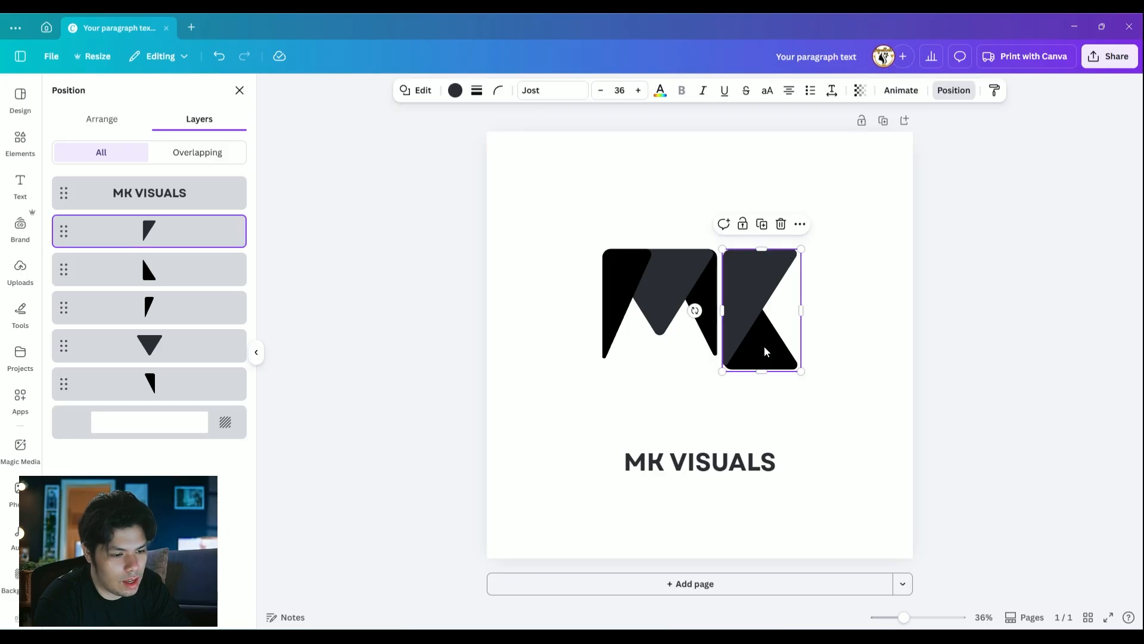
{"action": "left_click", "coordinate": [842, 378]}
Select both K triangles and shorten them from below to match the M's height
{"action": "left_click_drag", "start_coordinate": [833, 410], "coordinate": [725, 248]}
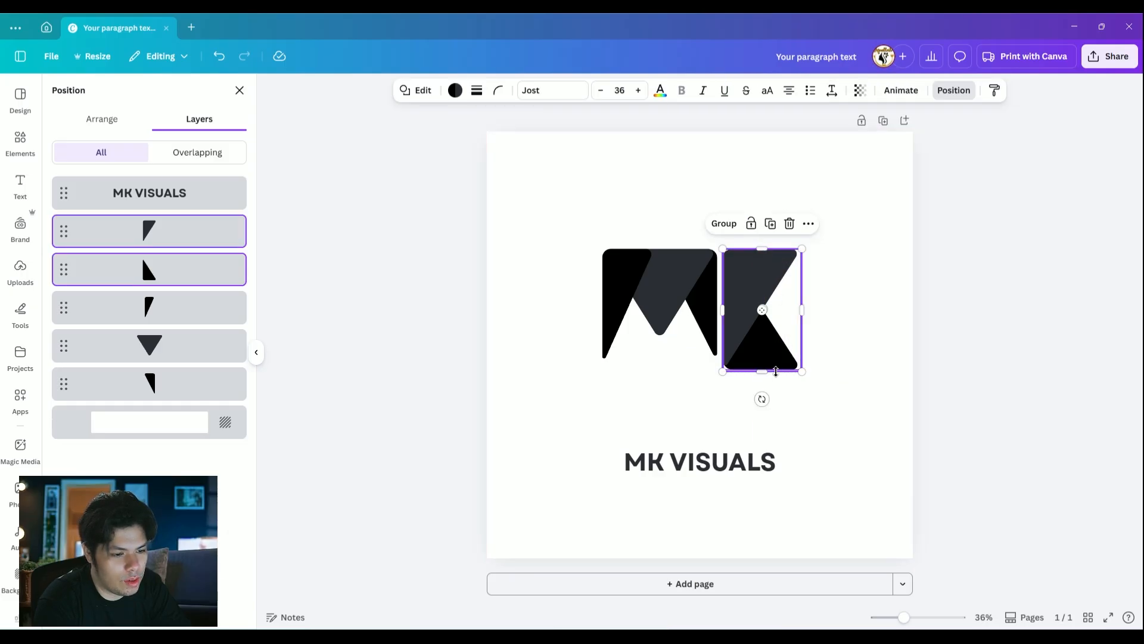
{"action": "left_click", "coordinate": [860, 407]}
{"action": "left_click_drag", "start_coordinate": [830, 403], "coordinate": [724, 247]}
{"action": "left_click_drag", "start_coordinate": [762, 372], "coordinate": [762, 357]}
{"action": "left_click", "coordinate": [881, 330]}
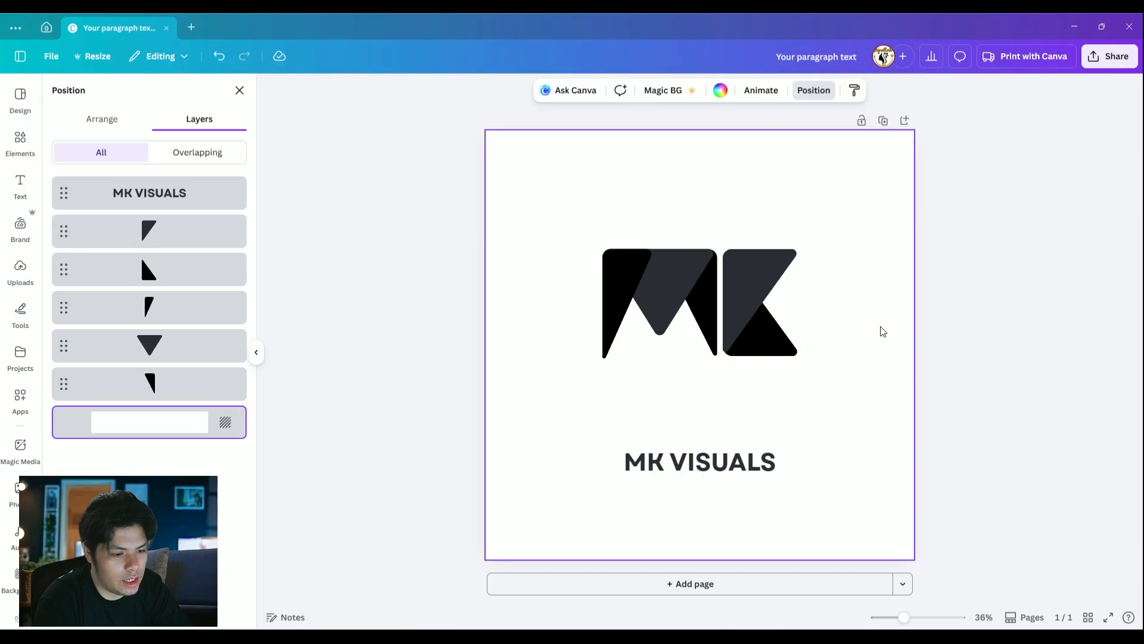
Select both K triangles and widen them together outward, away from the M
{"action": "left_click", "coordinate": [785, 345]}
{"action": "left_click", "coordinate": [869, 332]}
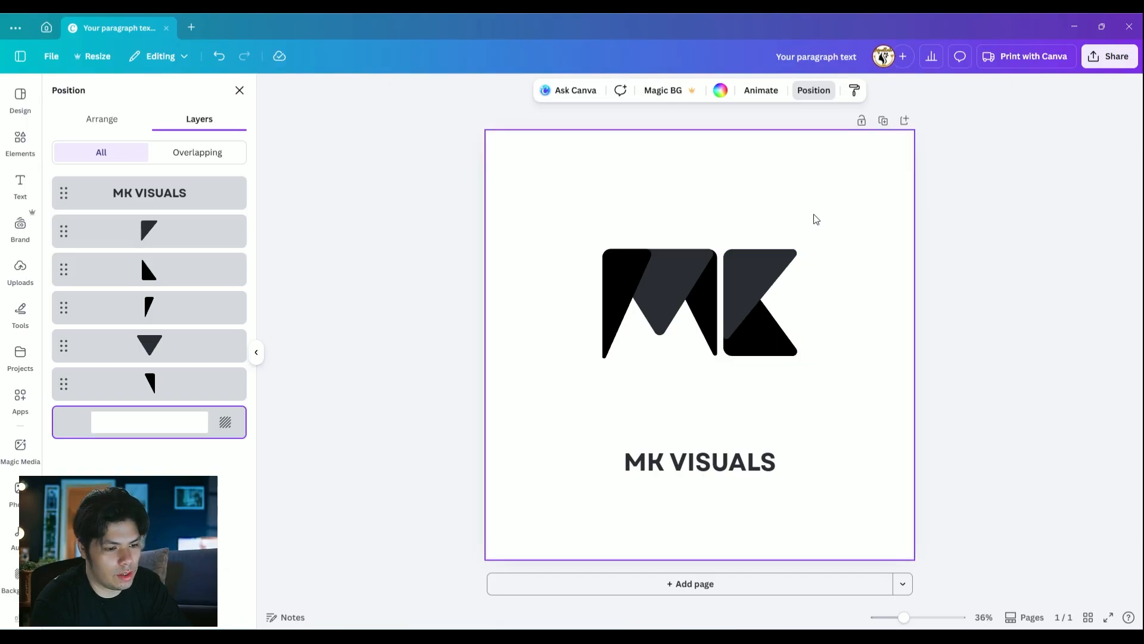
{"action": "left_click", "coordinate": [743, 273]}
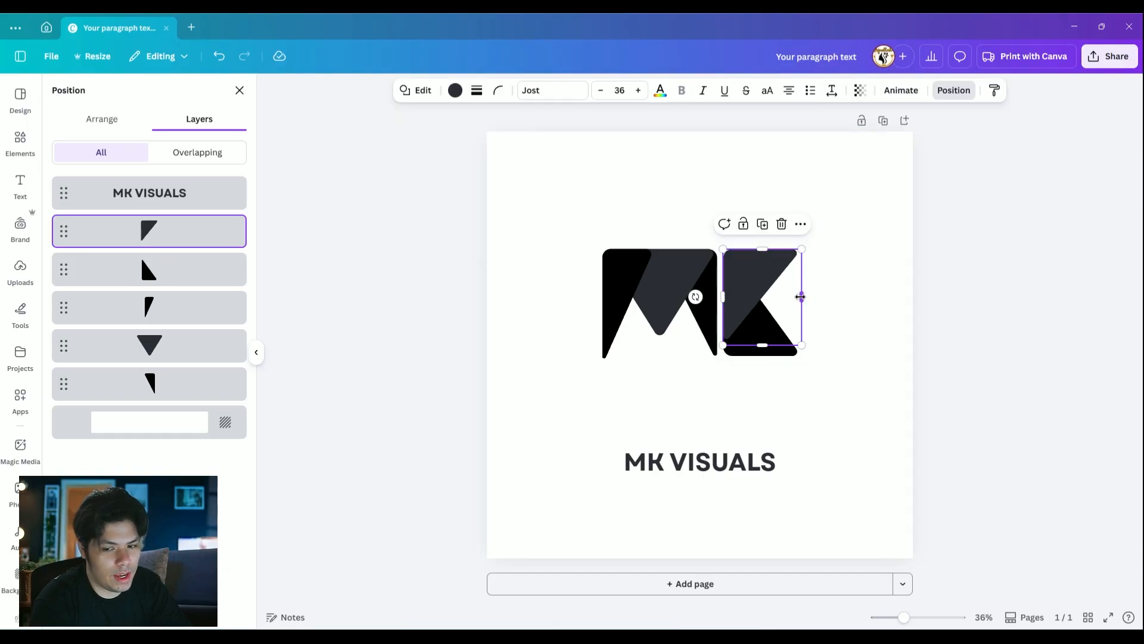
{"action": "left_click", "coordinate": [765, 356], "text": "shift"}
{"action": "mouse_move", "coordinate": [806, 306]}
{"action": "left_mouse_down"}
{"action": "mouse_move", "coordinate": [825, 301]}
{"action": "mouse_move", "coordinate": [789, 302]}
{"action": "mouse_move", "coordinate": [813, 301]}
{"action": "left_mouse_up"}
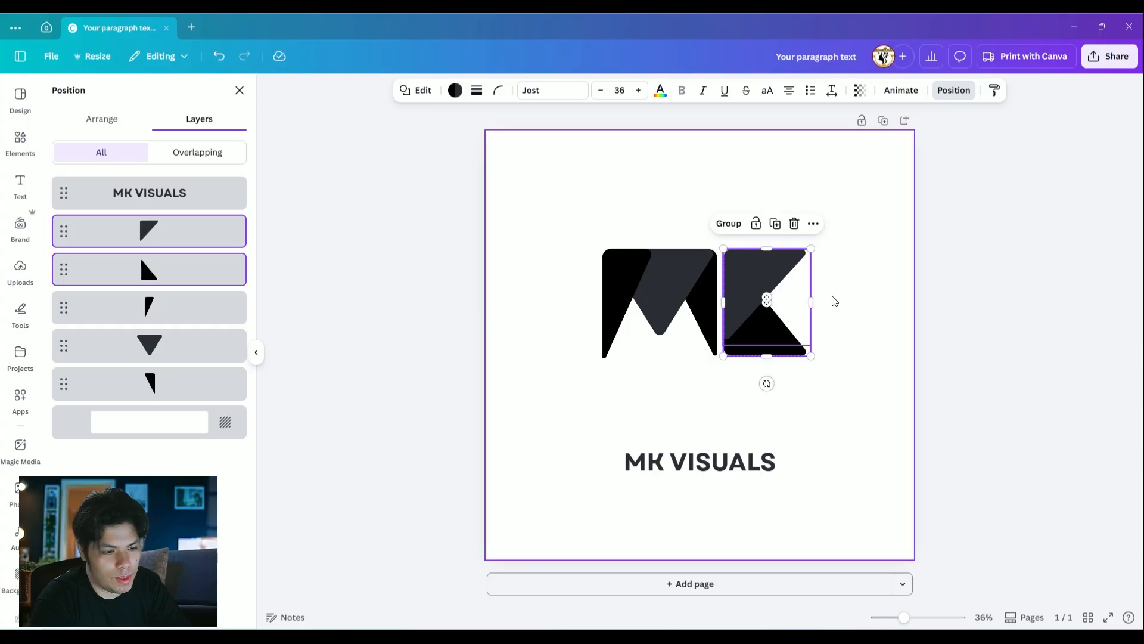
{"action": "left_click", "coordinate": [830, 298]}
Scale the M's triangles down together, keeping the M's upper-right corner in place beside the K
{"action": "left_click_drag", "start_coordinate": [595, 216], "coordinate": [708, 375]}
{"action": "left_click_drag", "start_coordinate": [608, 308], "coordinate": [619, 308]}
{"action": "left_click", "coordinate": [830, 212]}
{"action": "left_click_drag", "start_coordinate": [589, 205], "coordinate": [668, 357]}
{"action": "left_click", "coordinate": [817, 191]}
Shorten both K triangles from below to match the smaller M's height
{"action": "left_click_drag", "start_coordinate": [753, 217], "coordinate": [804, 378]}
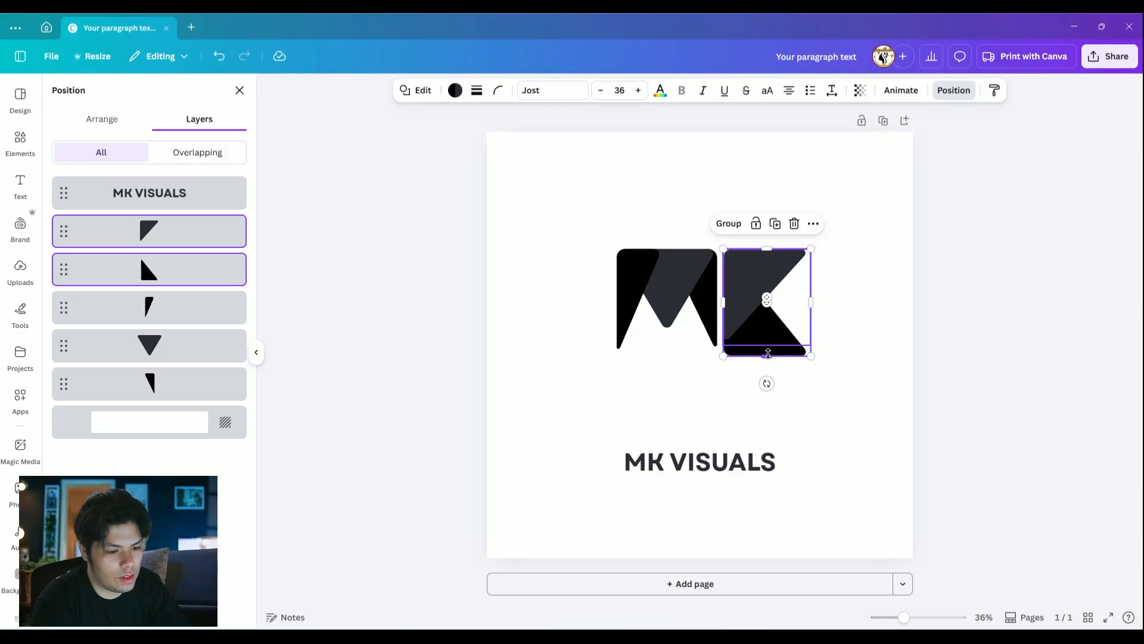
{"action": "left_click_drag", "start_coordinate": [768, 354], "coordinate": [779, 347]}
{"action": "left_click", "coordinate": [858, 268]}
Move all the MK monogram shapes together to the page's horizontal centre, closer to the text
{"action": "left_click_drag", "start_coordinate": [608, 217], "coordinate": [788, 352]}
{"action": "left_click_drag", "start_coordinate": [761, 283], "coordinate": [741, 295]}
{"action": "left_click", "coordinate": [817, 227]}
{"action": "left_click", "coordinate": [746, 292]}
{"action": "left_click_drag", "start_coordinate": [745, 224], "coordinate": [798, 377]}
{"action": "left_click", "coordinate": [815, 226]}
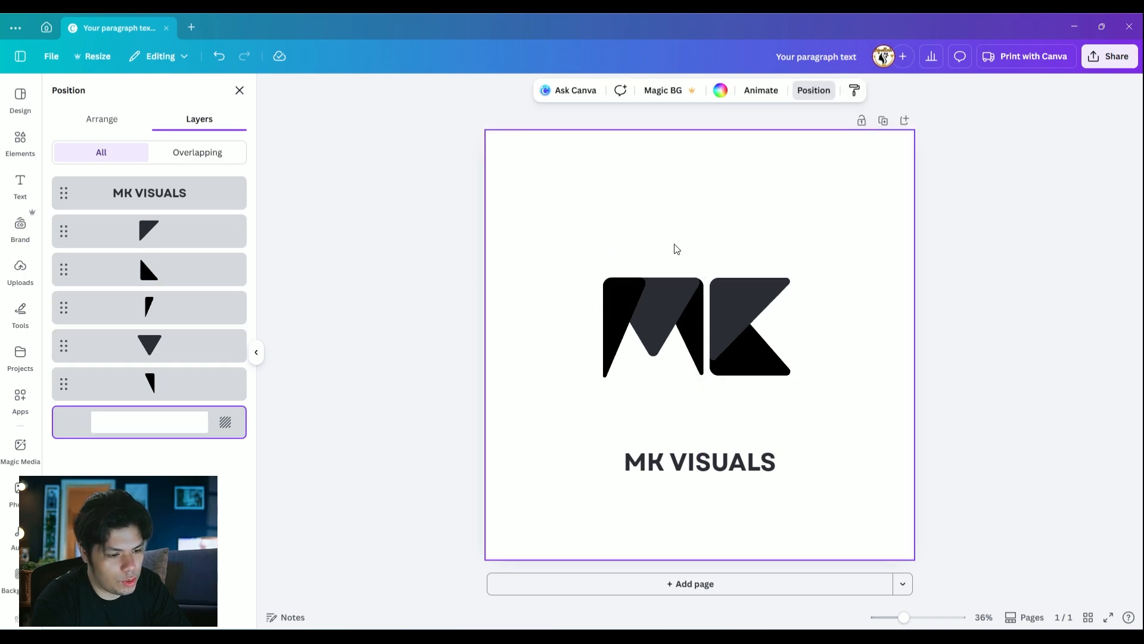
{"action": "left_click_drag", "start_coordinate": [556, 223], "coordinate": [815, 416]}
{"action": "left_click_drag", "start_coordinate": [742, 316], "coordinate": [741, 301]}
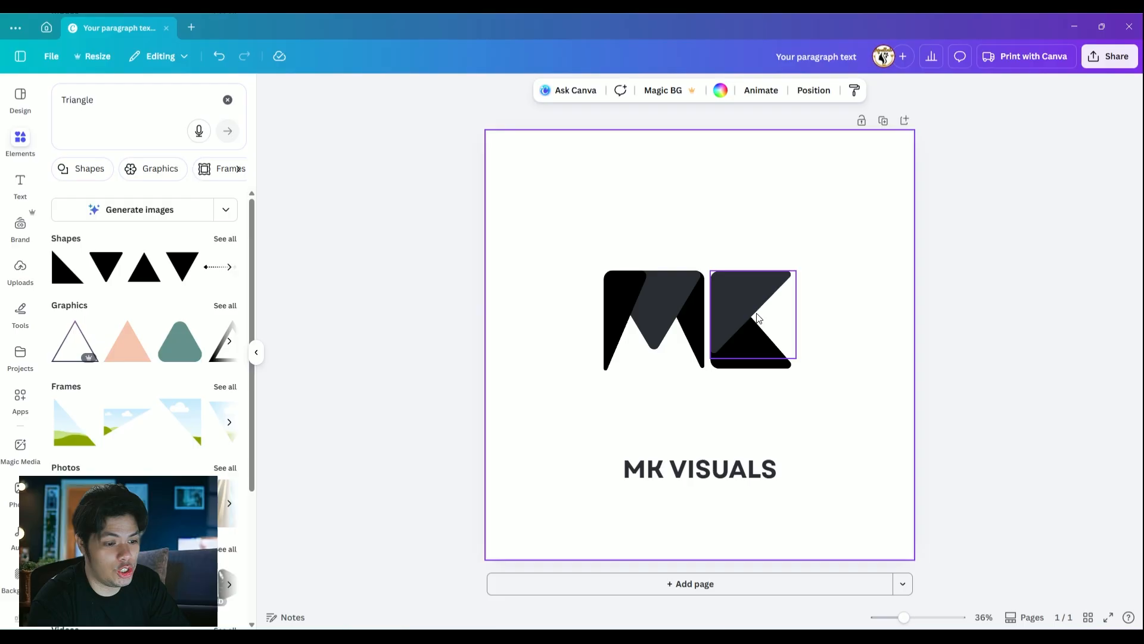
Move the MK VISUALS text up beneath the monogram and shrink it to about size 65.1
{"action": "left_click_drag", "start_coordinate": [698, 472], "coordinate": [680, 395]}
{"action": "left_click_drag", "start_coordinate": [759, 406], "coordinate": [720, 403]}
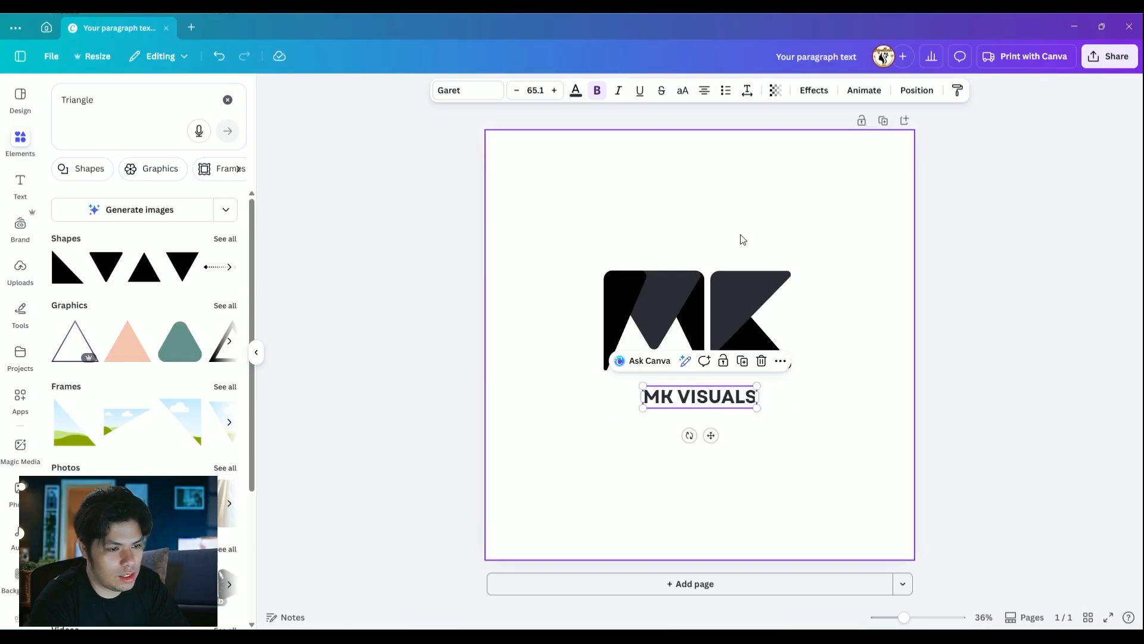
Set the MK VISUALS text's letter spacing to about 399 and turn off its bold style
{"action": "left_click", "coordinate": [747, 90]}
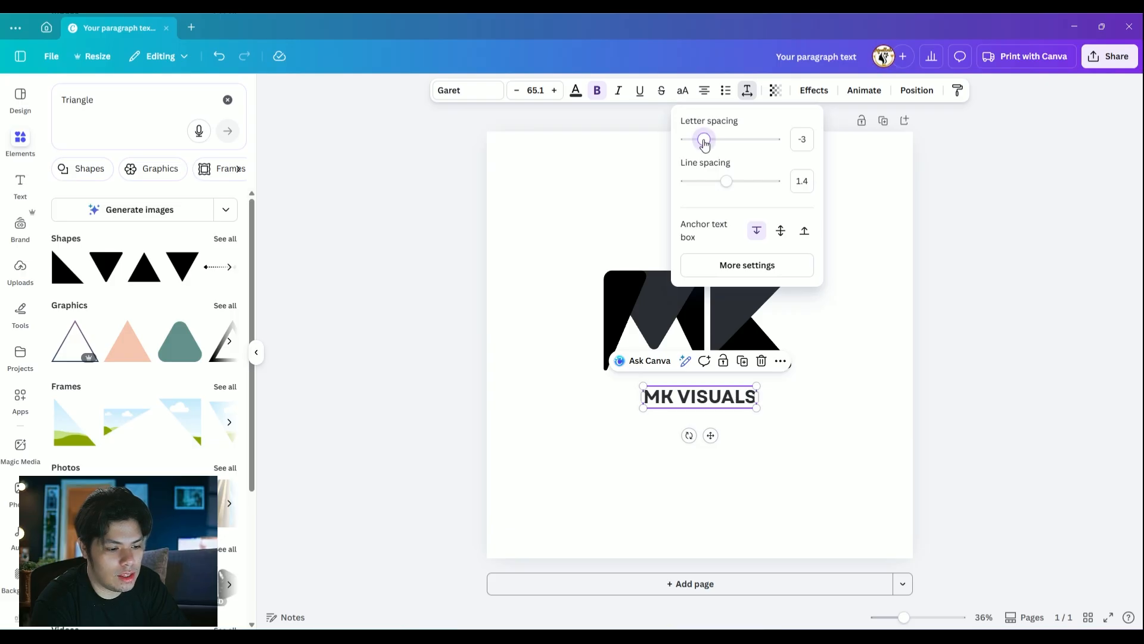
{"action": "left_click_drag", "start_coordinate": [707, 145], "coordinate": [741, 143]}
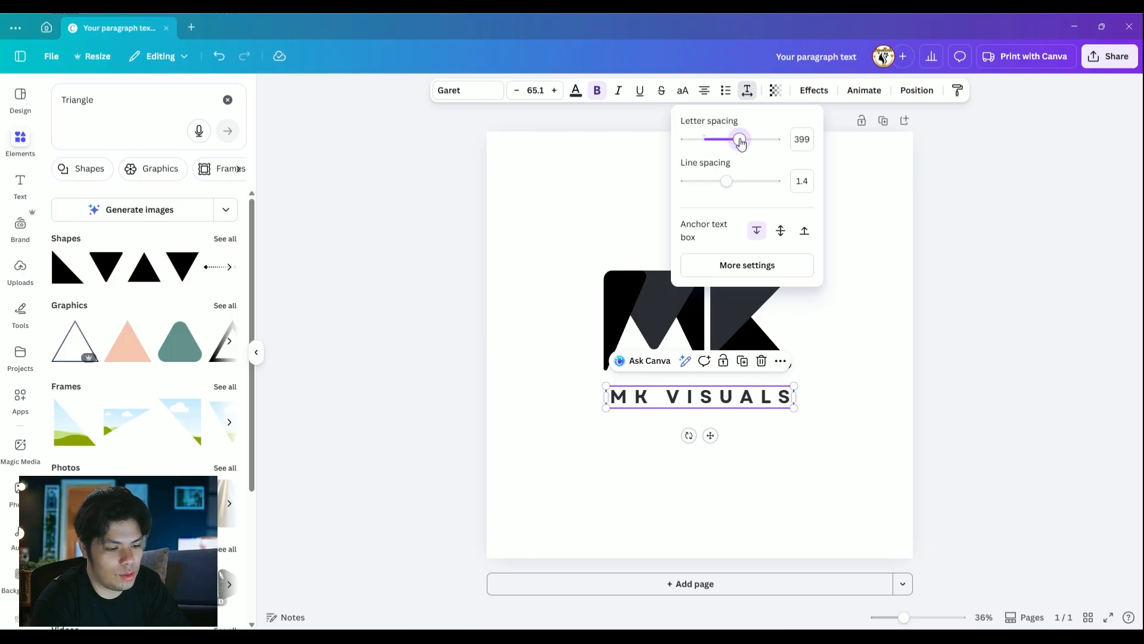
{"action": "left_click", "coordinate": [851, 345]}
{"action": "left_click", "coordinate": [725, 394]}
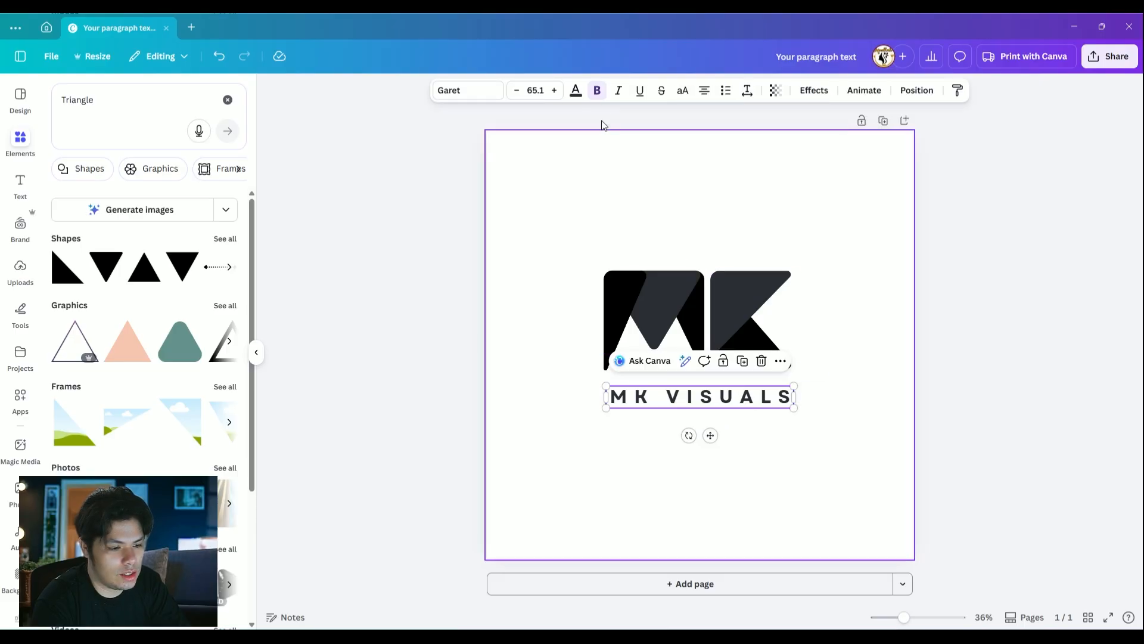
{"action": "left_click", "coordinate": [596, 96]}
{"action": "left_click", "coordinate": [876, 329]}
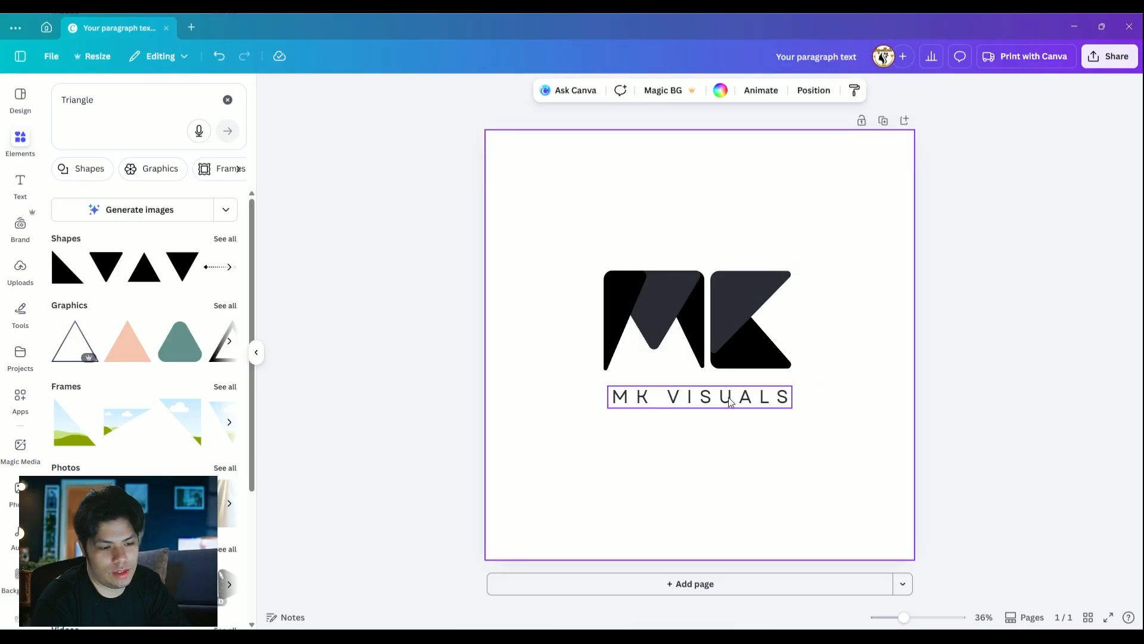
Shrink the MK VISUALS text to about size 44.3 and keep it centred just beneath the monogram
{"action": "mouse_move", "coordinate": [728, 397]}
{"action": "left_mouse_down"}
{"action": "mouse_move", "coordinate": [798, 378]}
{"action": "mouse_move", "coordinate": [714, 395]}
{"action": "mouse_move", "coordinate": [725, 392]}
{"action": "left_mouse_up"}
{"action": "left_click", "coordinate": [823, 362]}
{"action": "left_click", "coordinate": [780, 391]}
{"action": "left_click", "coordinate": [828, 399]}
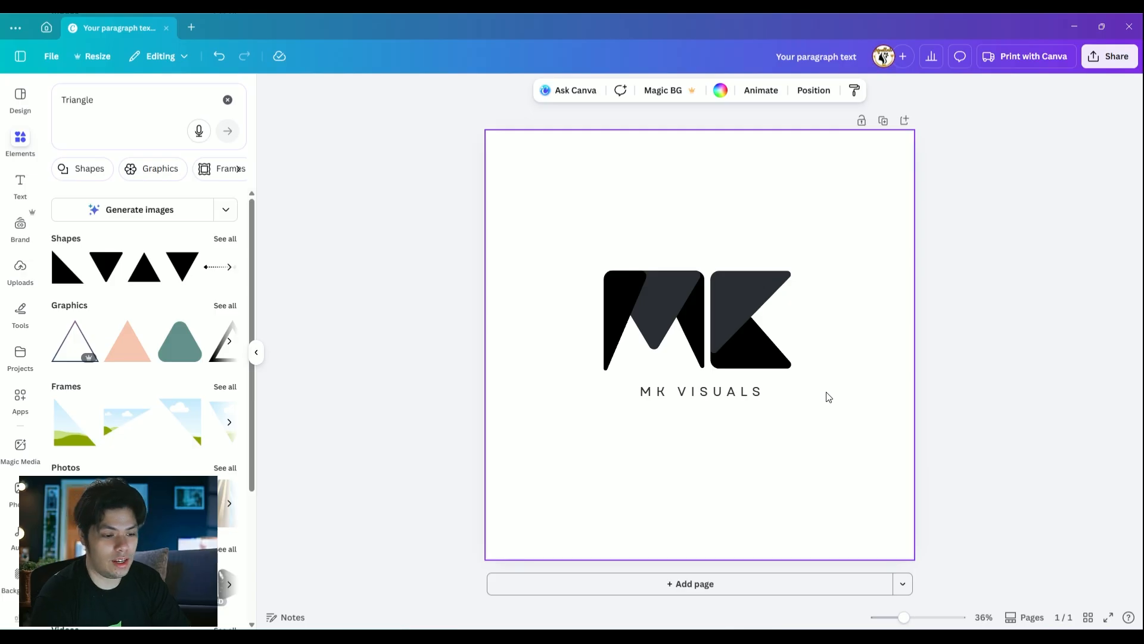
Set the MK VISUALS text's letter spacing to 250
{"action": "left_click", "coordinate": [733, 395]}
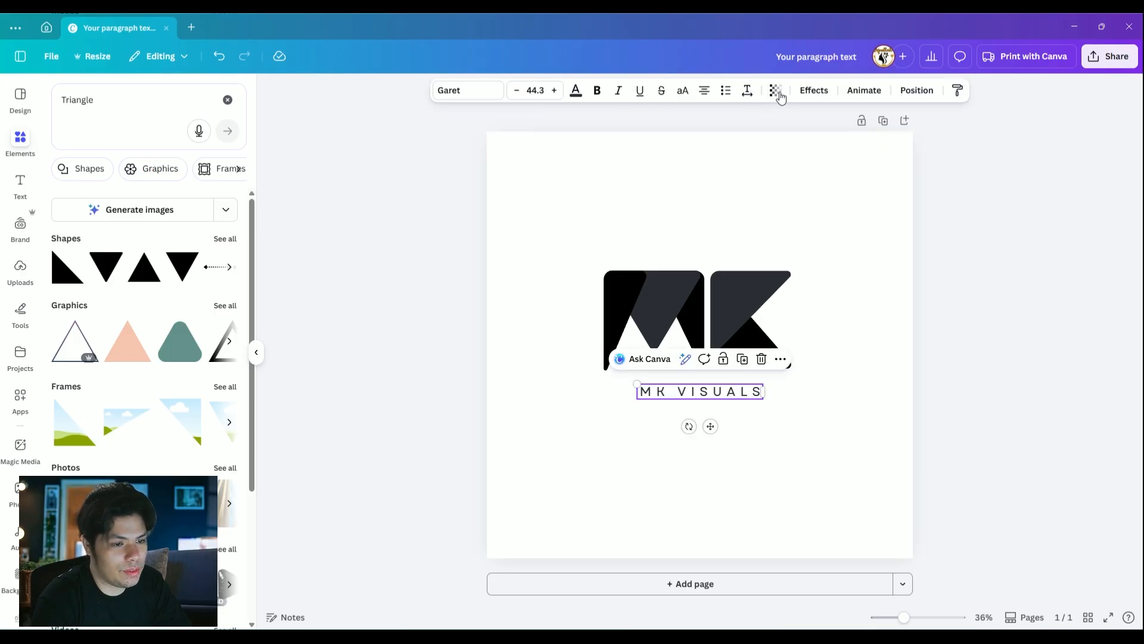
{"action": "left_click", "coordinate": [748, 90]}
{"action": "left_click_drag", "start_coordinate": [738, 142], "coordinate": [730, 143]}
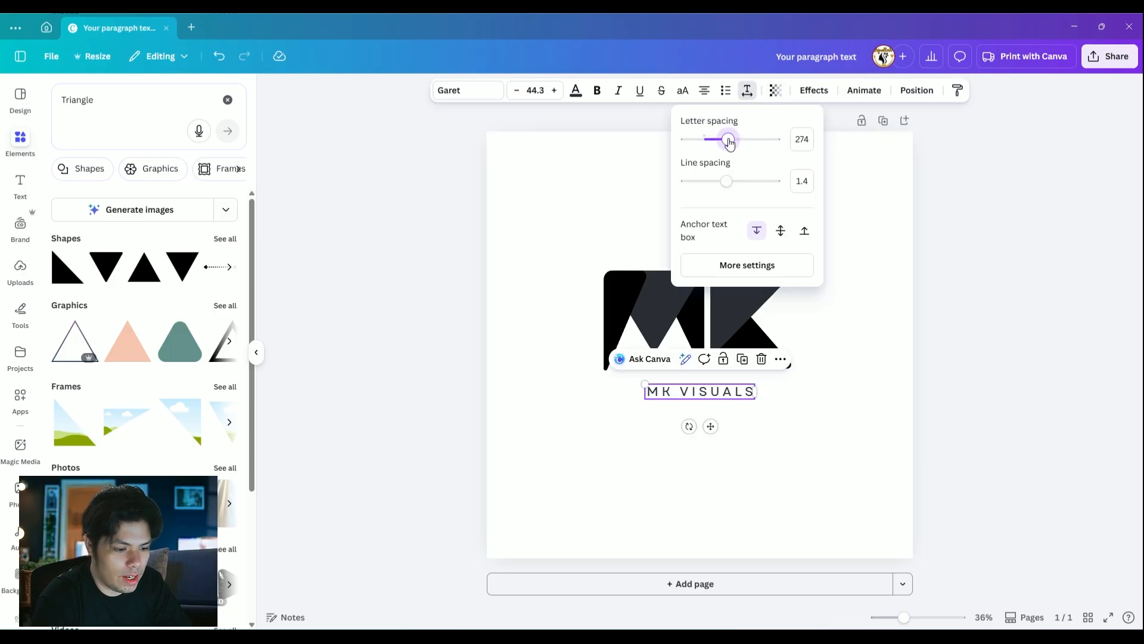
{"action": "double_click", "coordinate": [807, 139]}
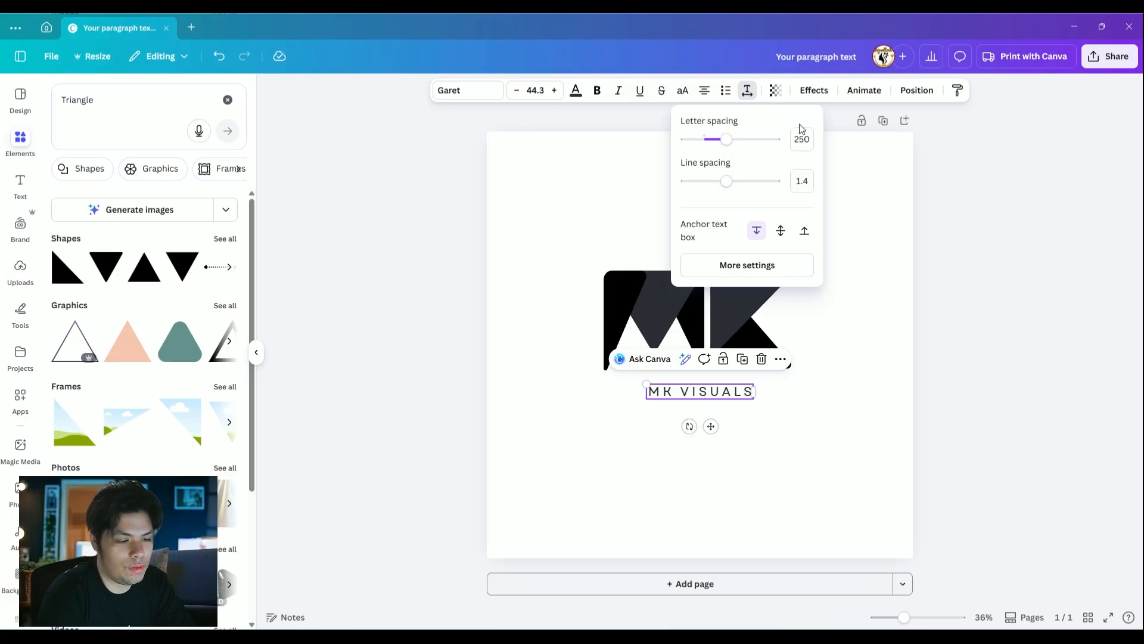
{"action": "left_click", "coordinate": [835, 185]}
Make the MK VISUALS text bold, enlarge it to about size 56.1 and centre it beneath the monogram
{"action": "left_click", "coordinate": [720, 396]}
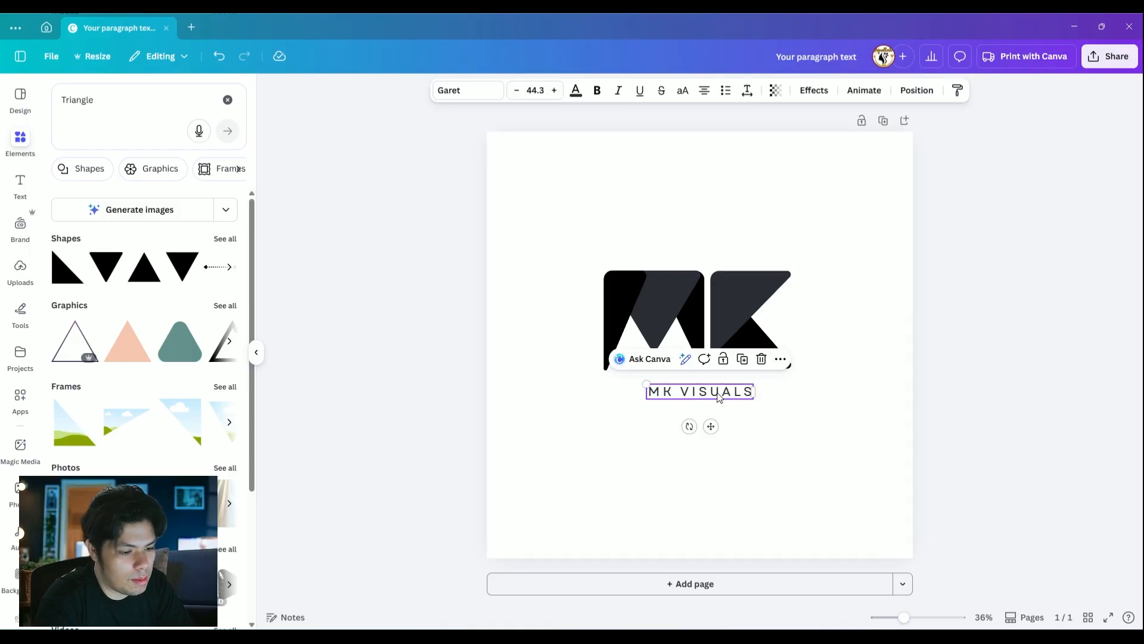
{"action": "left_click", "coordinate": [597, 91]}
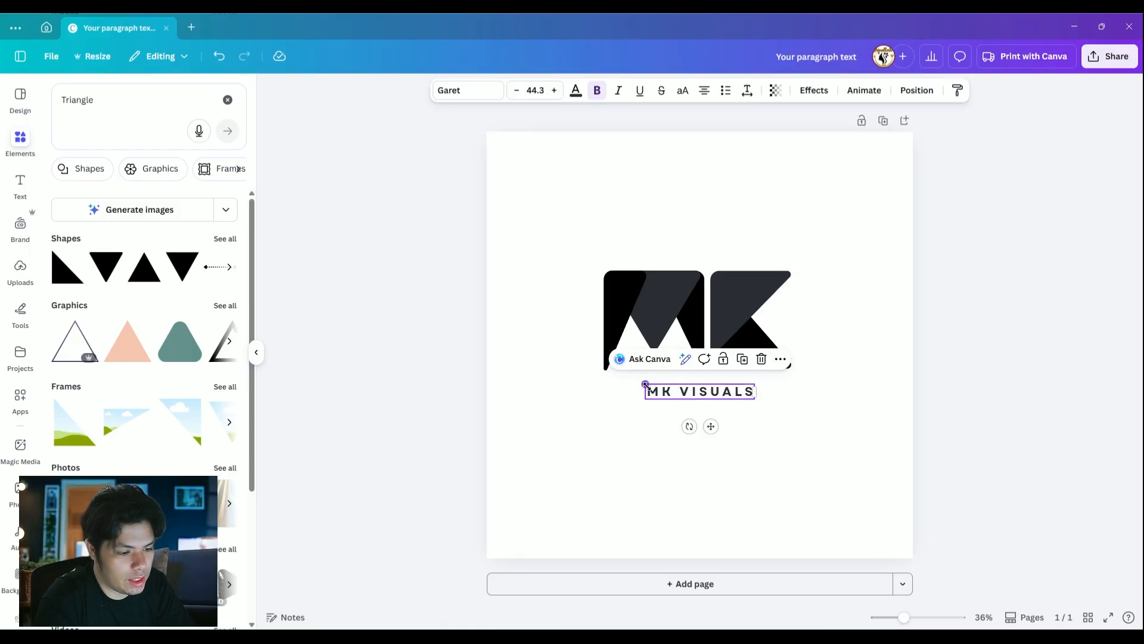
{"action": "left_click_drag", "start_coordinate": [645, 385], "coordinate": [633, 382]}
{"action": "left_click", "coordinate": [781, 393]}
{"action": "left_click_drag", "start_coordinate": [726, 392], "coordinate": [731, 393]}
{"action": "left_click_drag", "start_coordinate": [647, 385], "coordinate": [622, 380]}
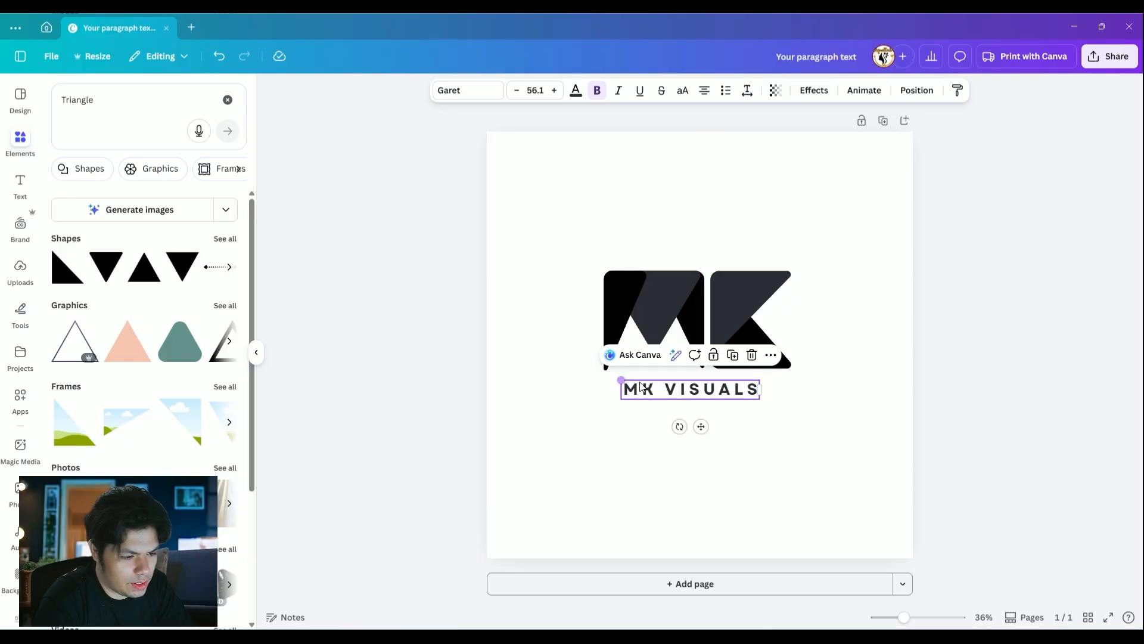
{"action": "left_click_drag", "start_coordinate": [709, 392], "coordinate": [717, 393]}
Select all the M and K triangles and group them into one object
{"action": "left_click", "coordinate": [908, 370]}
{"action": "left_click_drag", "start_coordinate": [878, 375], "coordinate": [515, 240]}
{"action": "right_click", "coordinate": [761, 292]}
{"action": "left_click", "coordinate": [695, 186]}
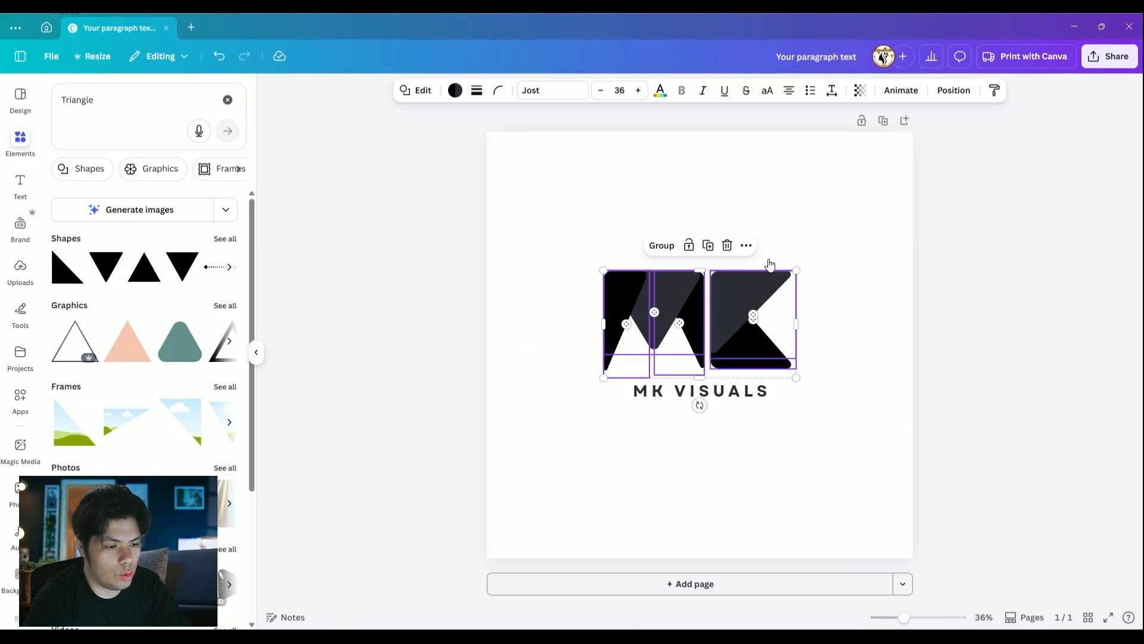
{"action": "left_click", "coordinate": [661, 245]}
{"action": "left_click", "coordinate": [810, 225]}
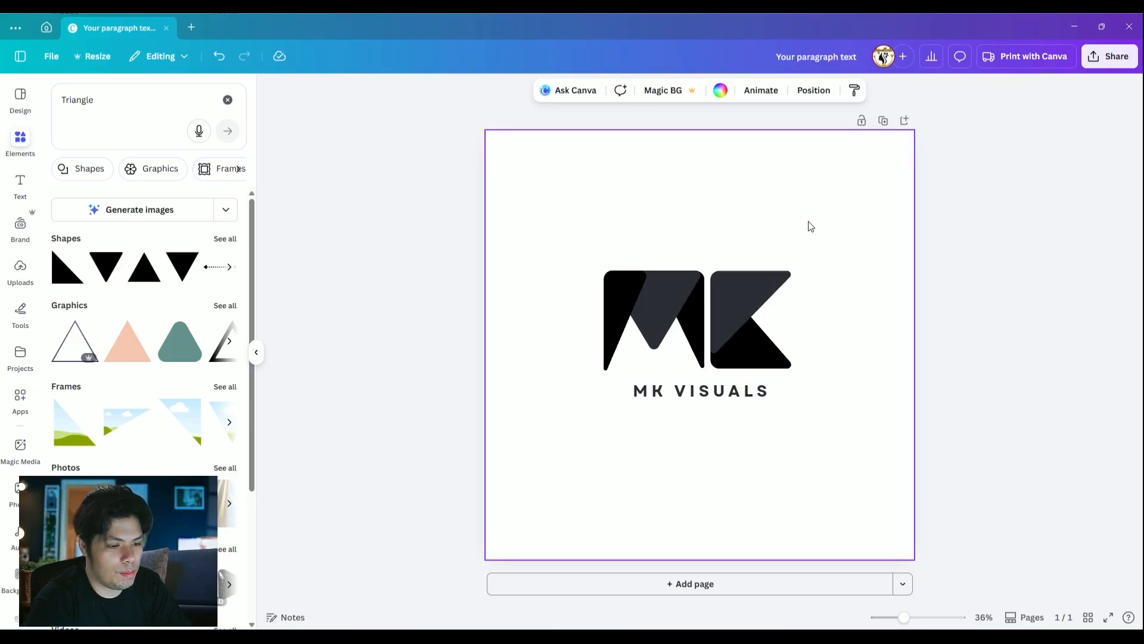
Align the grouped MK monogram to the vertical middle of the page
{"action": "left_click", "coordinate": [741, 306]}
{"action": "right_click", "coordinate": [741, 307]}
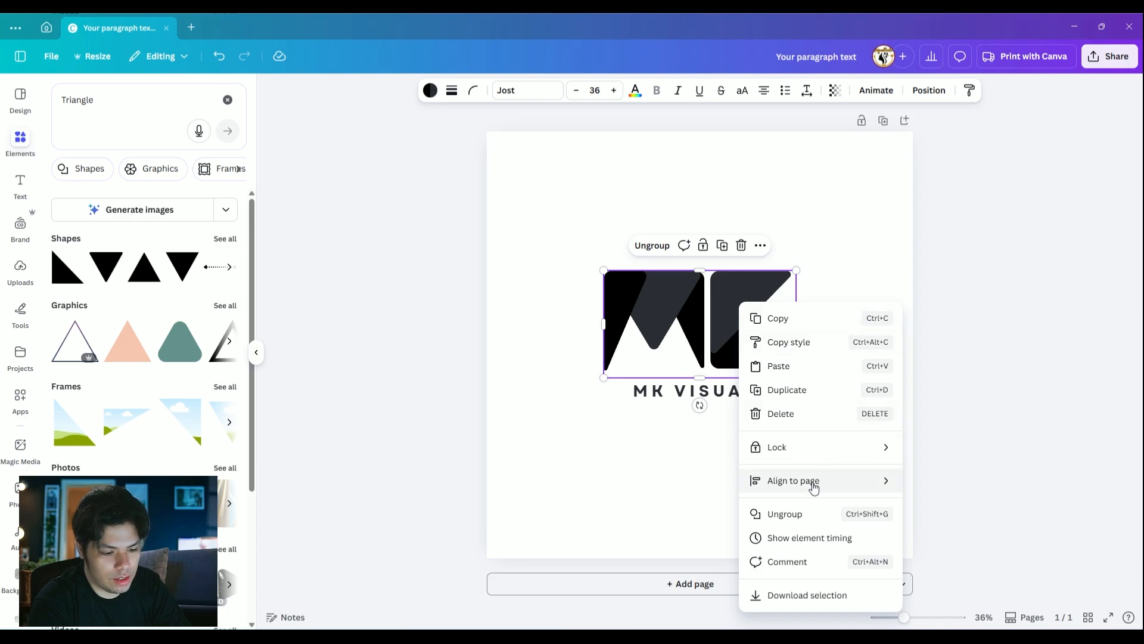
{"action": "mouse_move", "coordinate": [817, 484]}
{"action": "left_click", "coordinate": [951, 588]}
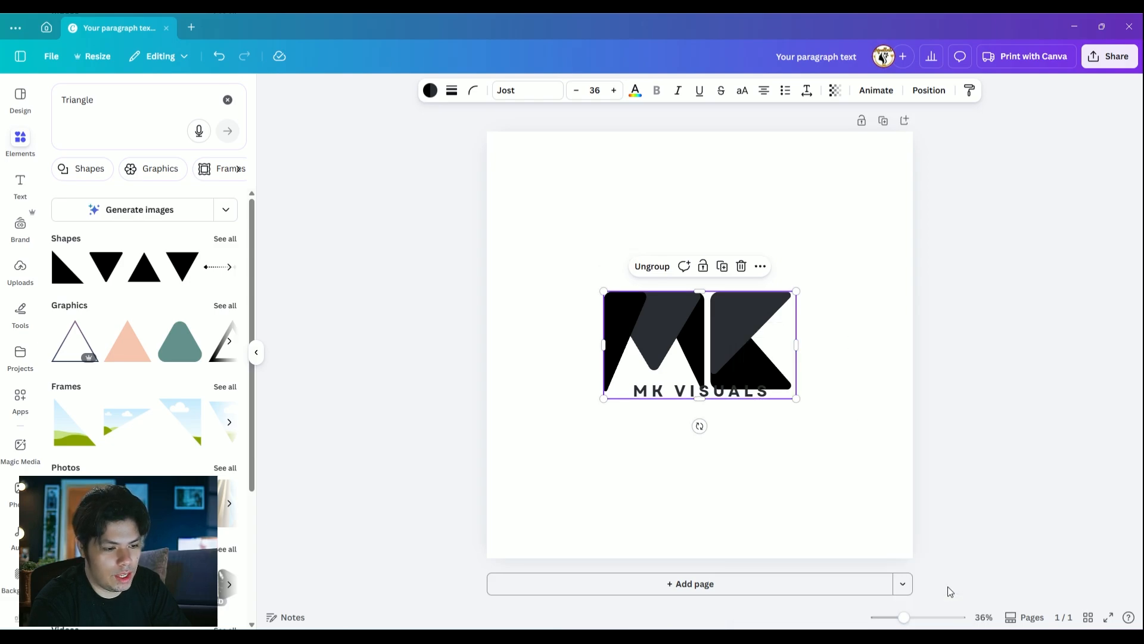
Move the MK VISUALS text down so it sits centred just below the monogram
{"action": "left_click", "coordinate": [810, 231]}
{"action": "left_click_drag", "start_coordinate": [711, 398], "coordinate": [707, 408]}
{"action": "left_click", "coordinate": [849, 309]}
{"action": "left_click", "coordinate": [736, 410]}
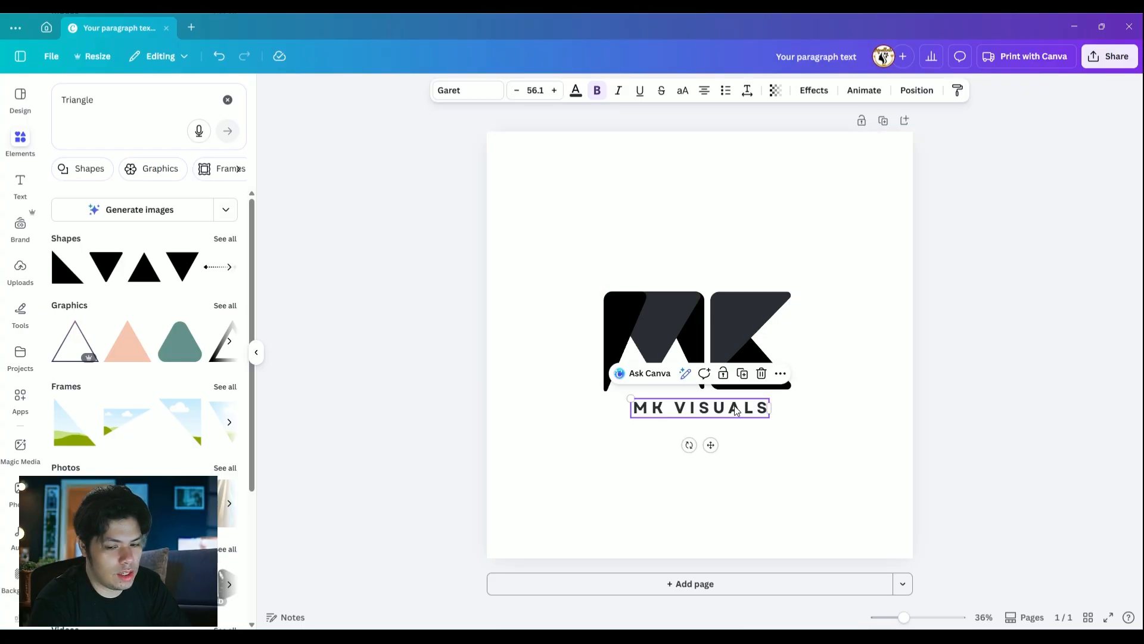
{"action": "left_click", "coordinate": [833, 409]}
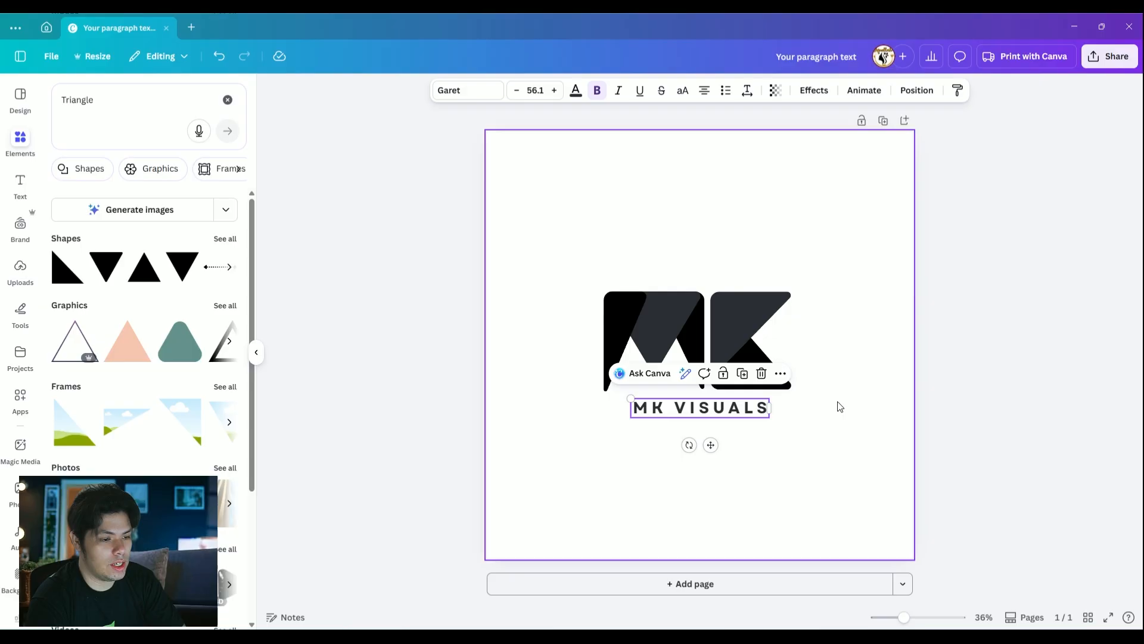
Add a subtitle text box below MK VISUALS reading "GRAPHIC DESIGN SIMPLIFIED"
{"action": "left_click", "coordinate": [227, 100]}
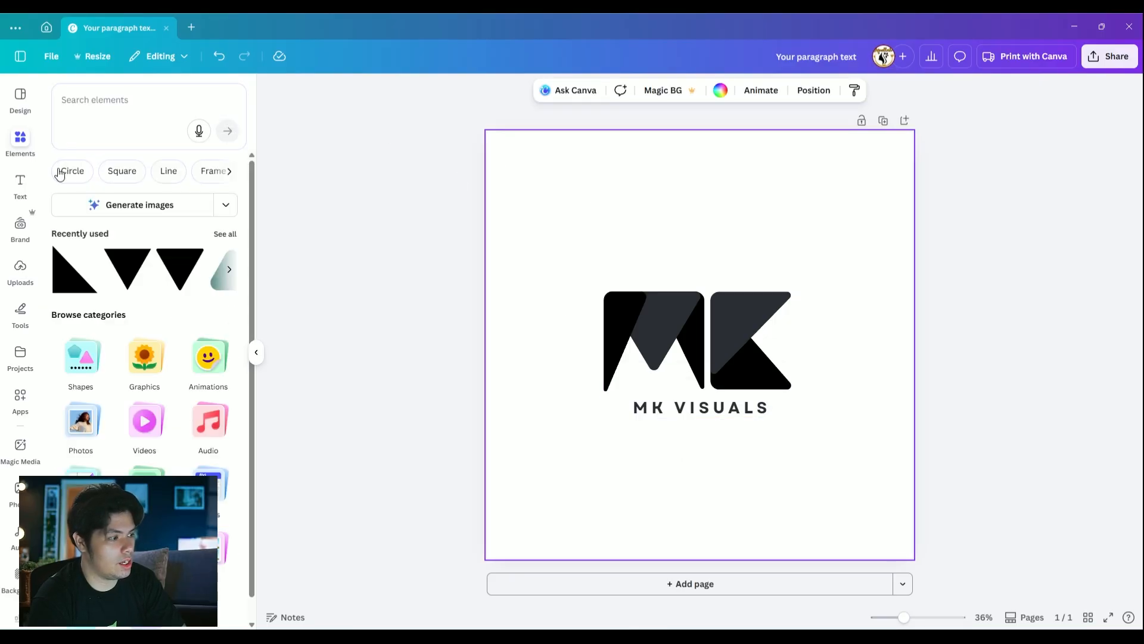
{"action": "left_click", "coordinate": [20, 183]}
{"action": "left_click", "coordinate": [82, 293]}
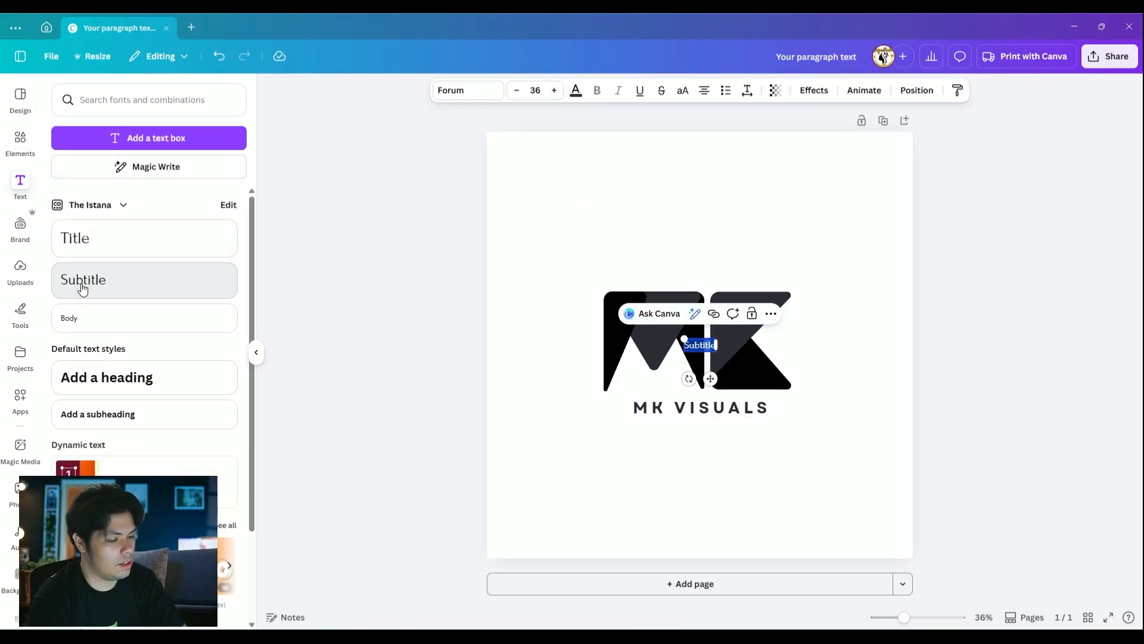
{"action": "left_click_drag", "start_coordinate": [711, 381], "coordinate": [710, 465]}
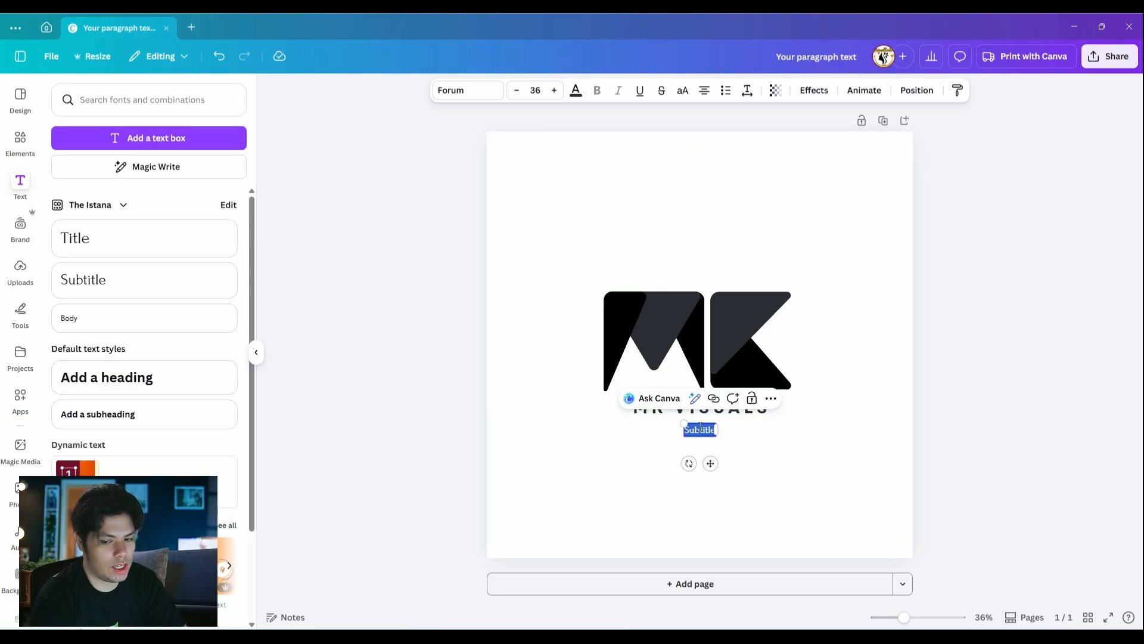
{"action": "key", "text": "shift+r"}
{"action": "type", "text": "GRAPHIC D"}
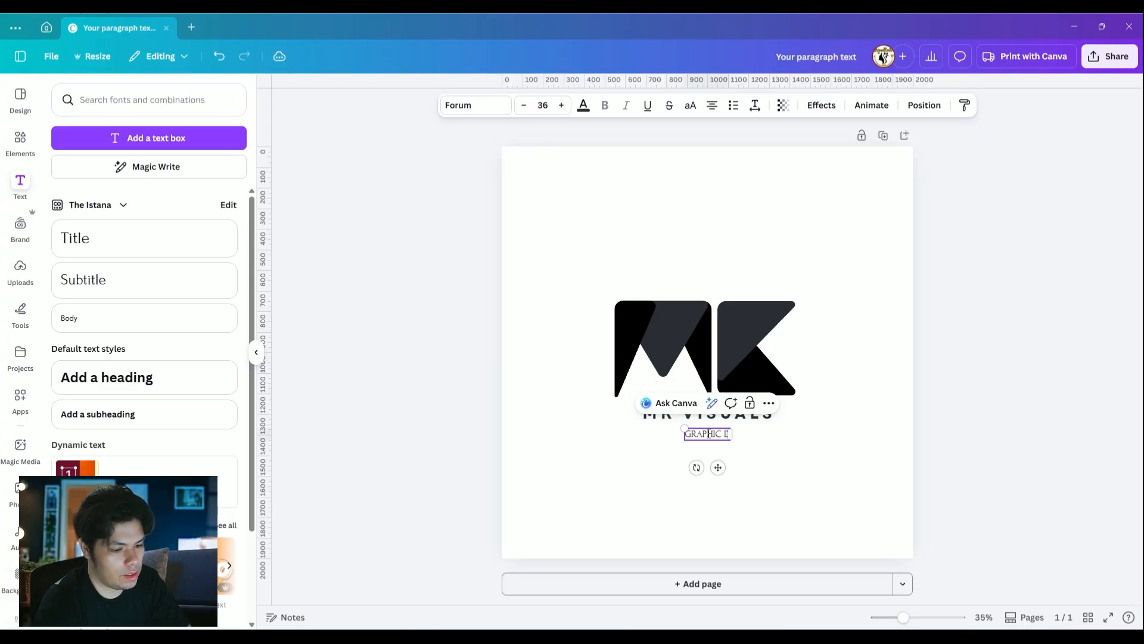
{"action": "type", "text": "ESIGN SIMPLIFIED"}
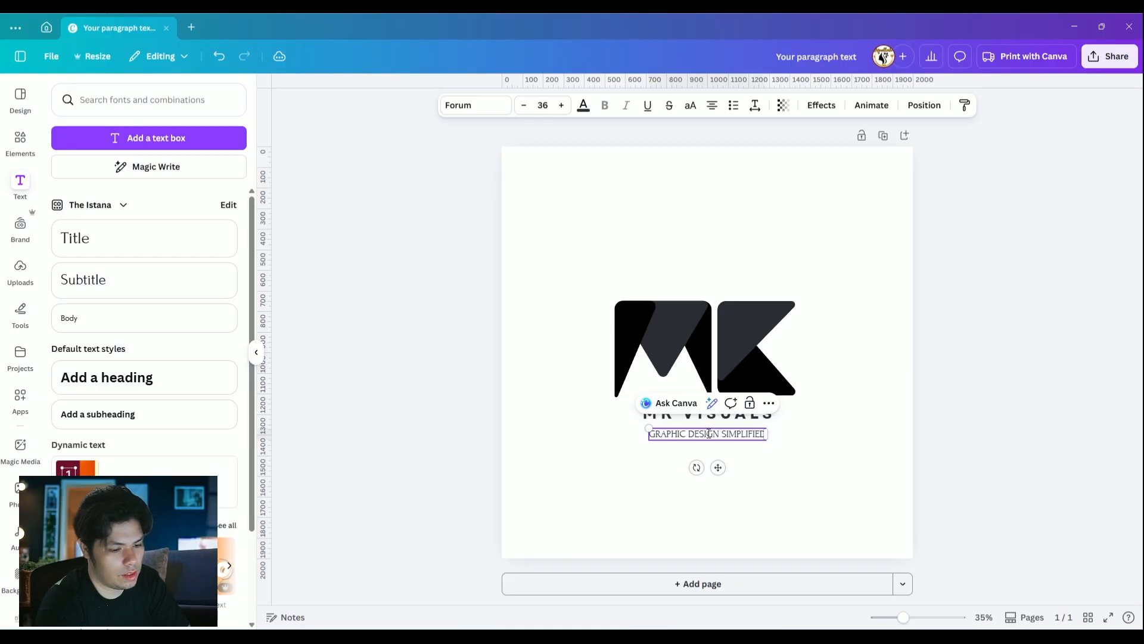
Change the GRAPHIC DESIGN SIMPLIFIED tagline's font to Jost
{"action": "key", "text": "ctrl+a"}
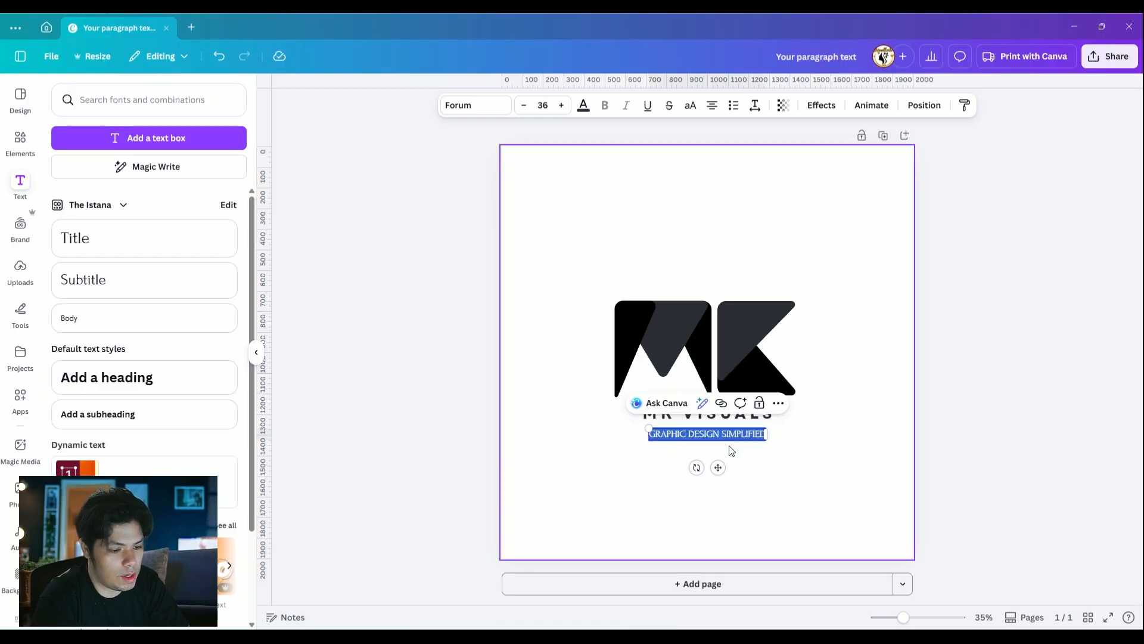
{"action": "left_click", "coordinate": [468, 109]}
{"action": "left_click", "coordinate": [213, 147]}
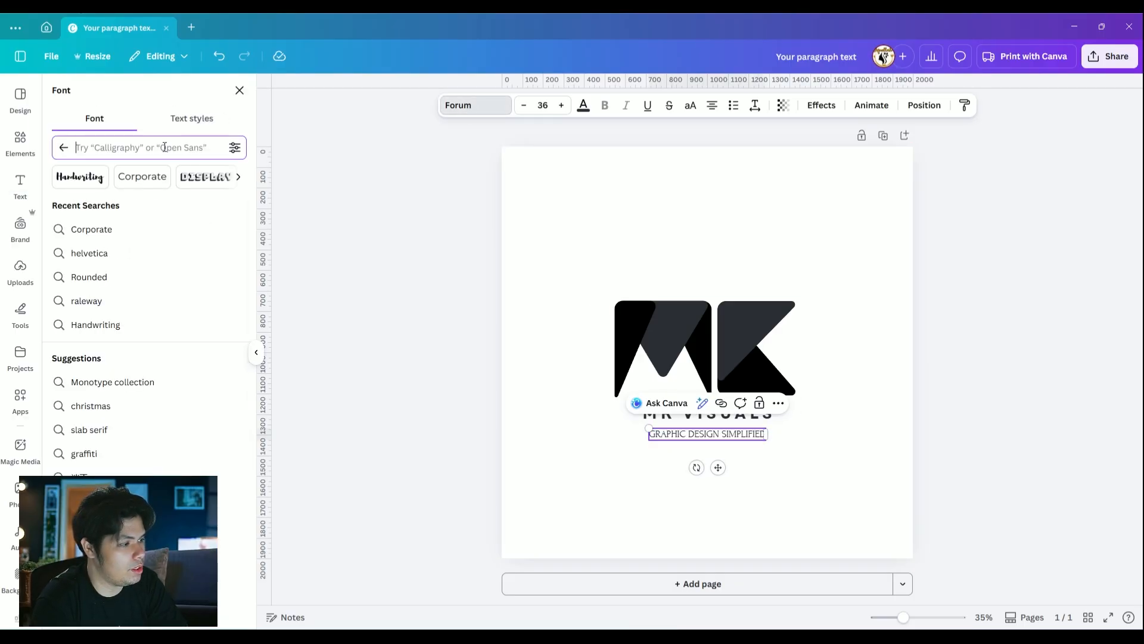
{"action": "type", "text": "jost"}
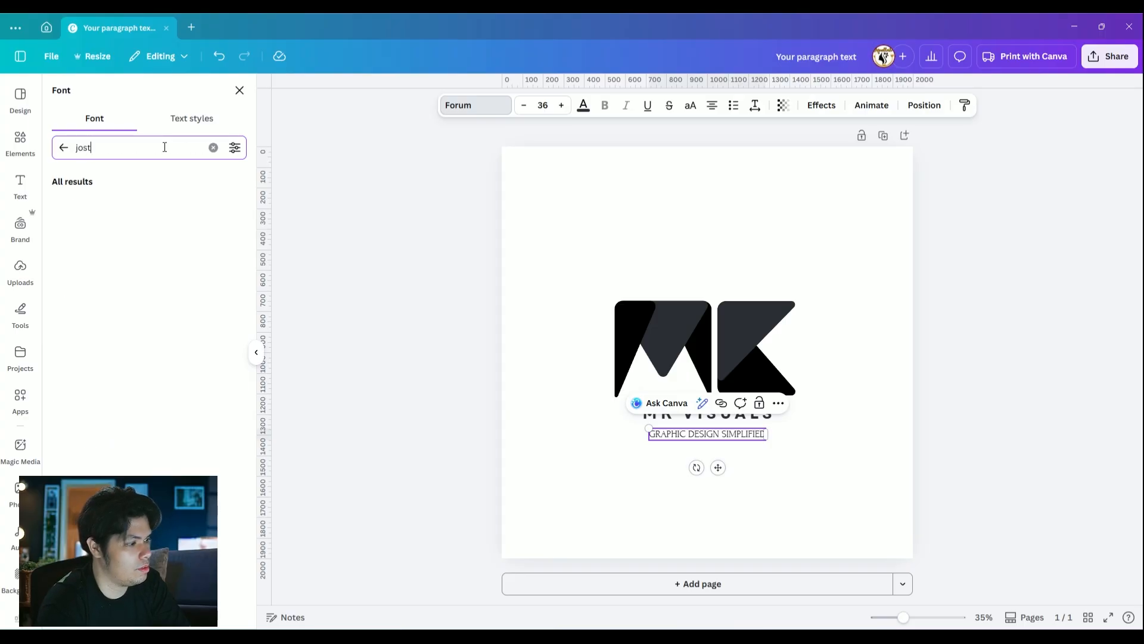
{"action": "left_click", "coordinate": [80, 209]}
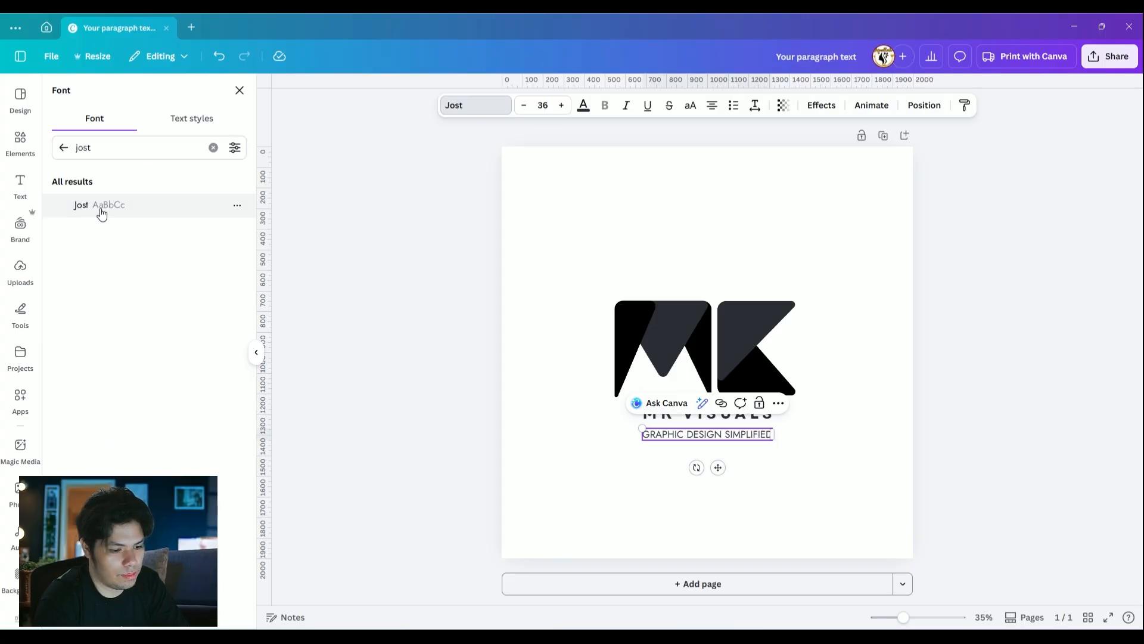
{"action": "left_click", "coordinate": [768, 467]}
Shrink the GRAPHIC DESIGN SIMPLIFIED tagline to about size 26.5
{"action": "left_click", "coordinate": [692, 435]}
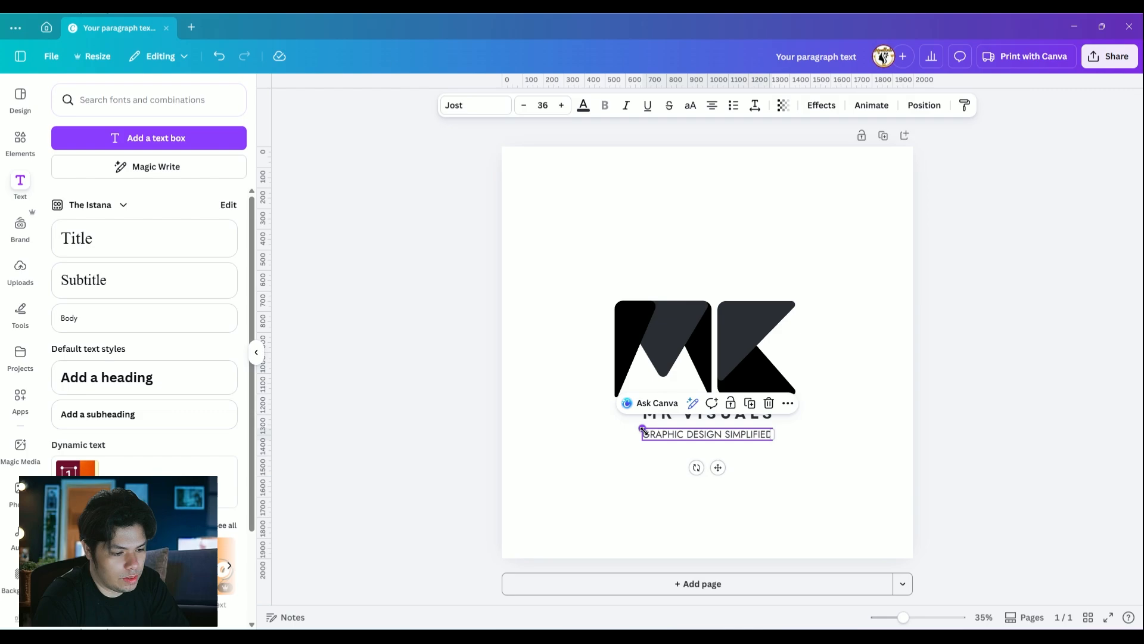
{"action": "left_click_drag", "start_coordinate": [643, 429], "coordinate": [677, 432]}
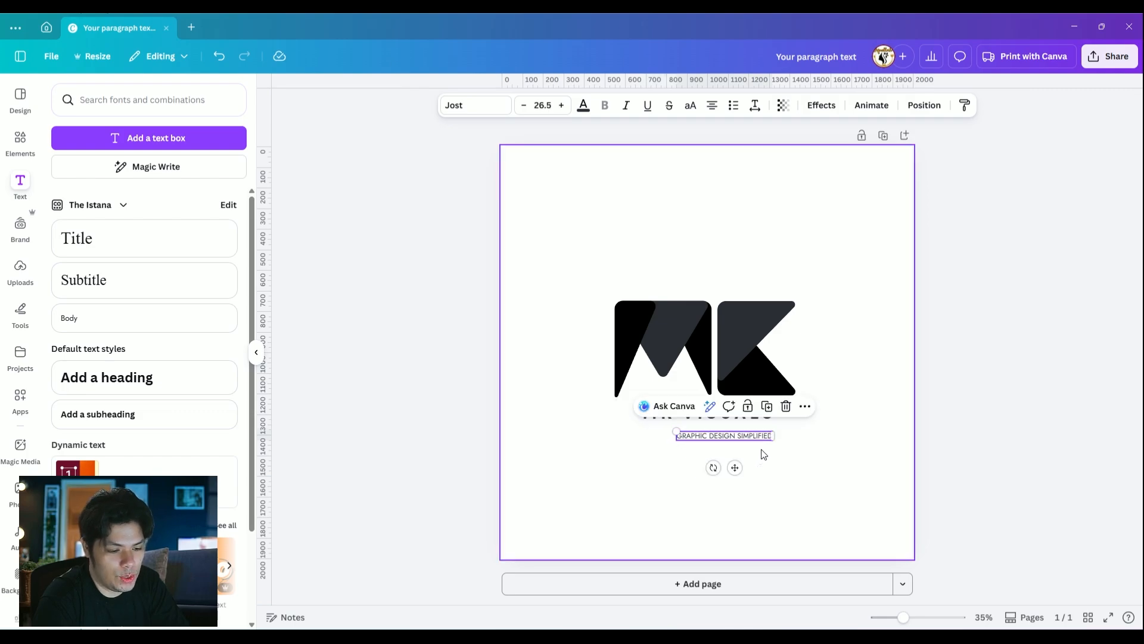
Move the GRAPHIC DESIGN SIMPLIFIED tagline up so it sits centred directly beneath the MK VISUALS text
{"action": "left_click", "coordinate": [764, 454]}
{"action": "left_click_drag", "start_coordinate": [745, 435], "coordinate": [728, 427]}
{"action": "left_click", "coordinate": [805, 457]}
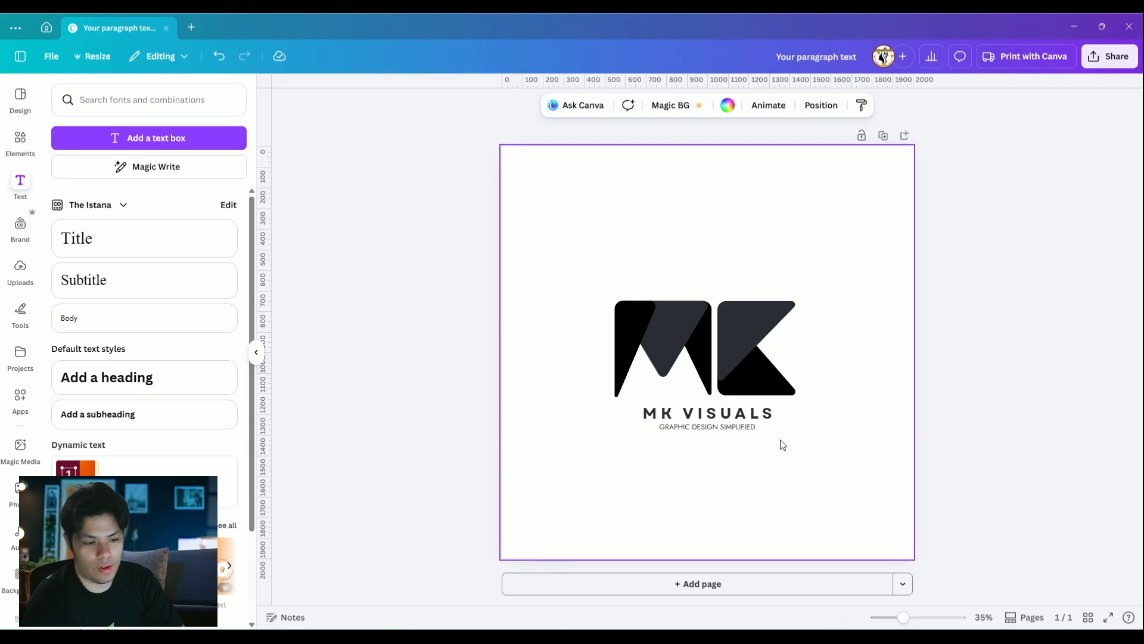
Align the MK VISUALS name and its tagline with the monogram's left edge and enlarge them together to match its width
{"action": "left_click_drag", "start_coordinate": [734, 438], "coordinate": [709, 413]}
{"action": "left_click", "coordinate": [764, 450]}
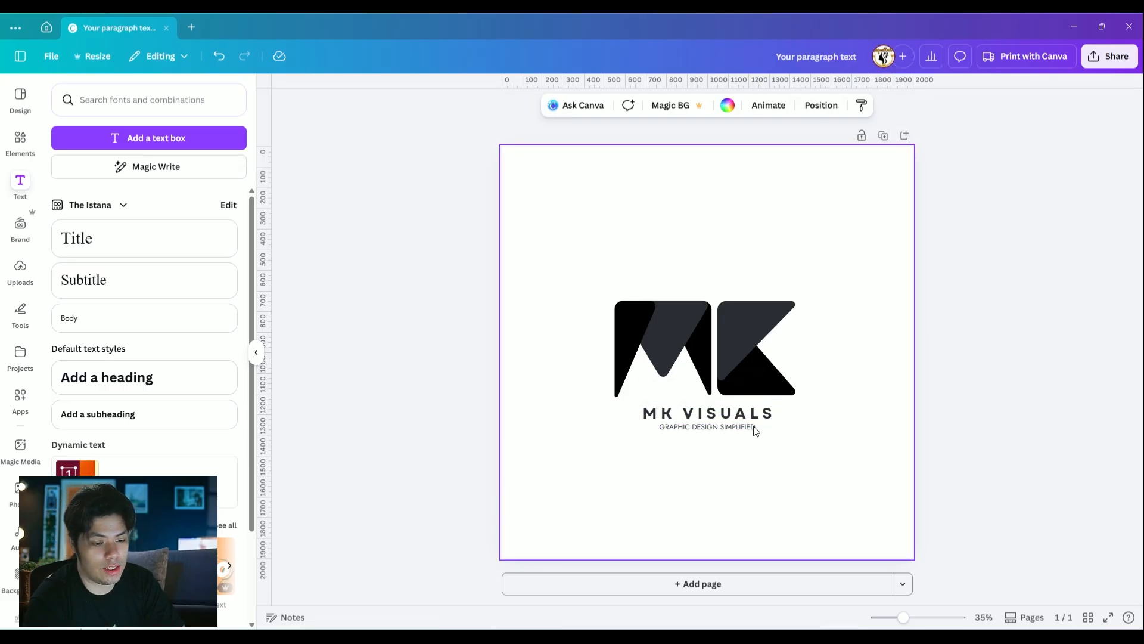
{"action": "left_click_drag", "start_coordinate": [765, 453], "coordinate": [615, 435]}
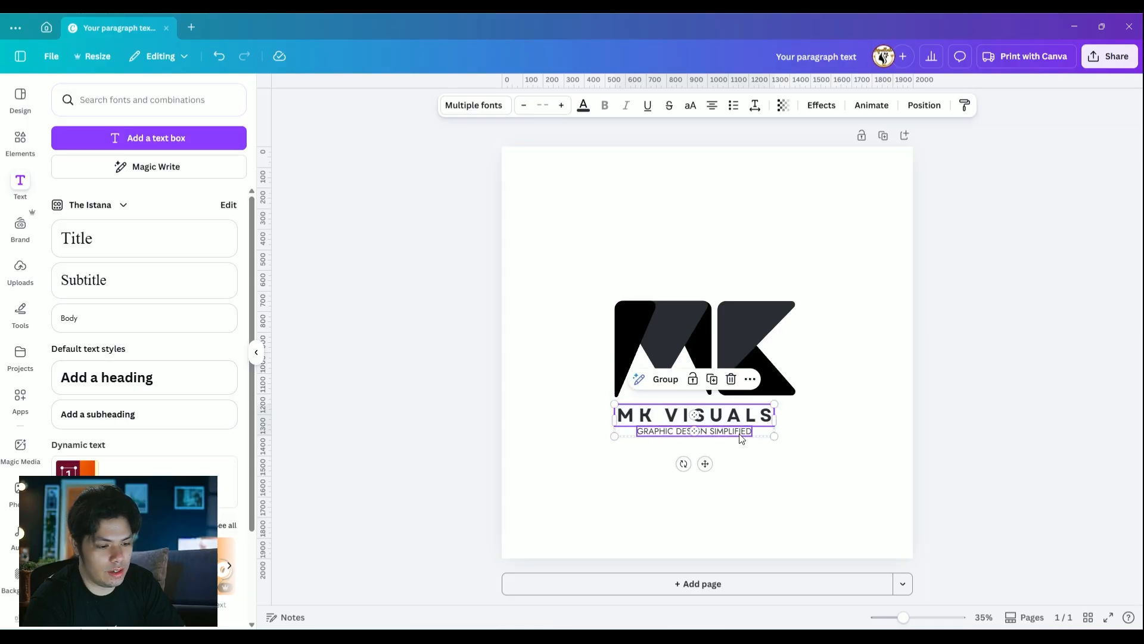
{"action": "left_click_drag", "start_coordinate": [775, 434], "coordinate": [796, 441]}
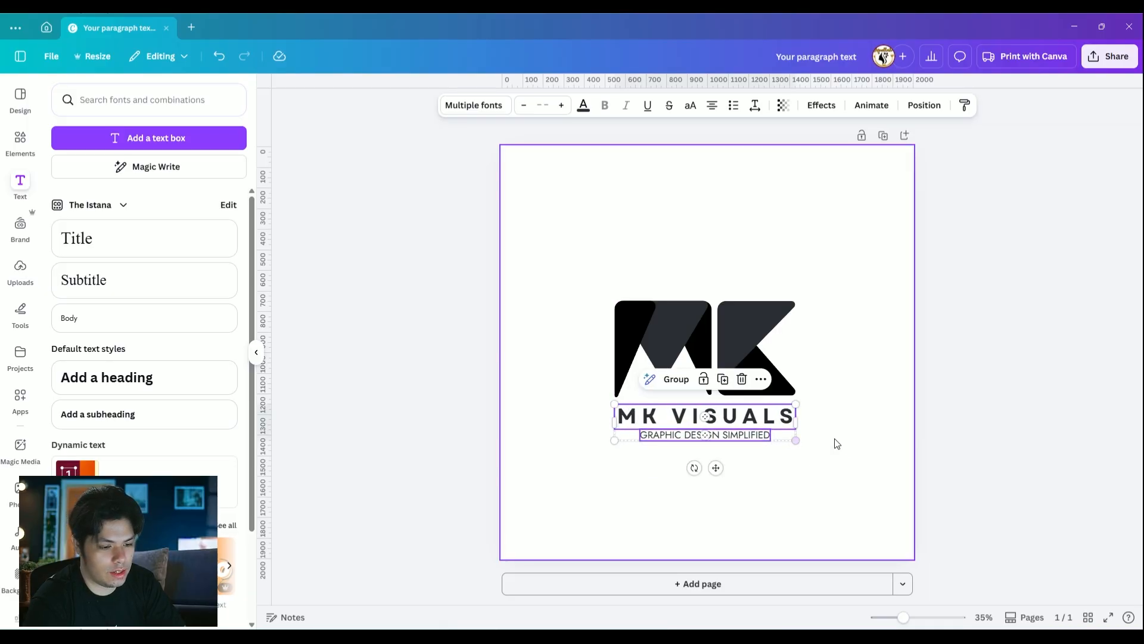
{"action": "left_click", "coordinate": [836, 442]}
Shrink the GRAPHIC DESIGN SIMPLIFIED tagline to about size 27.3 and widen its letter spacing to about 109
{"action": "left_click", "coordinate": [768, 441]}
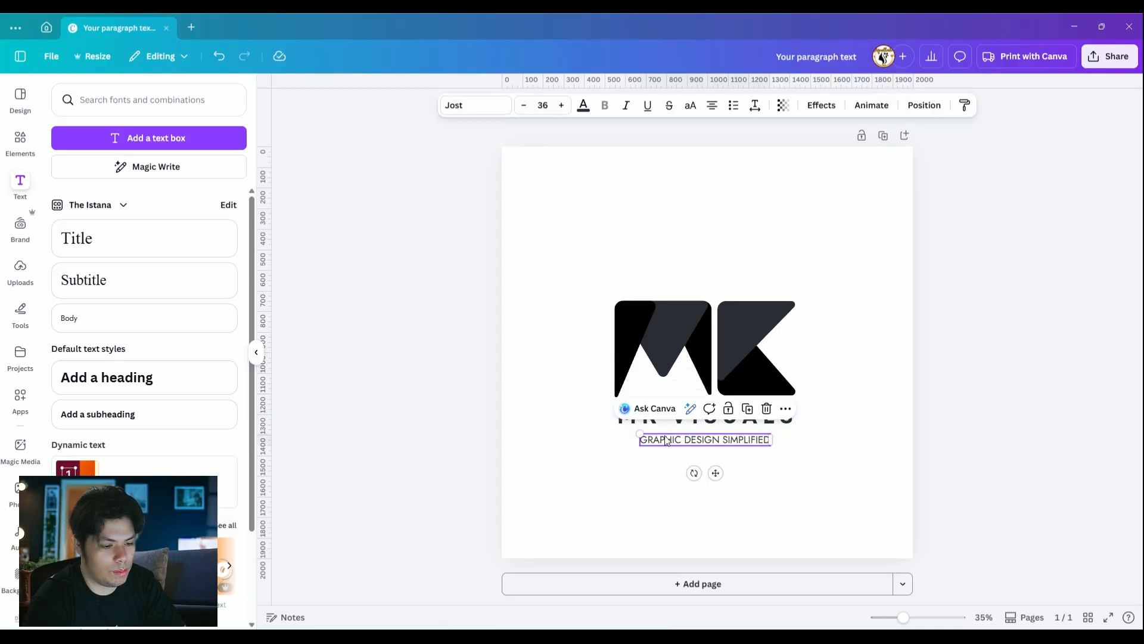
{"action": "left_click_drag", "start_coordinate": [640, 433], "coordinate": [671, 437]}
{"action": "left_click", "coordinate": [755, 105]}
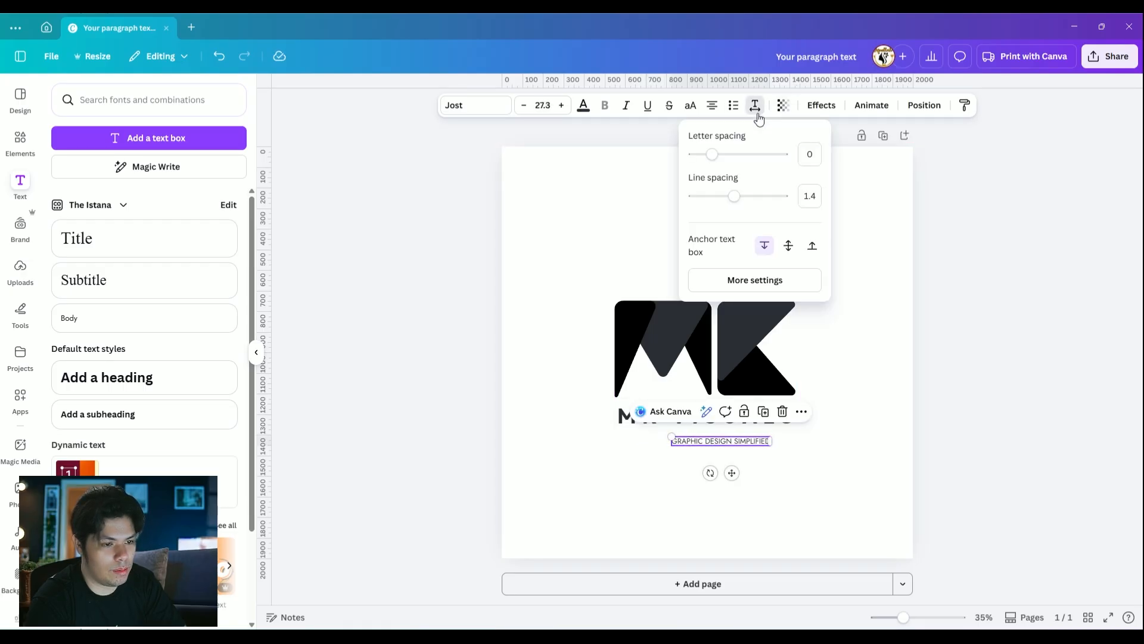
{"action": "left_click_drag", "start_coordinate": [711, 154], "coordinate": [724, 156]}
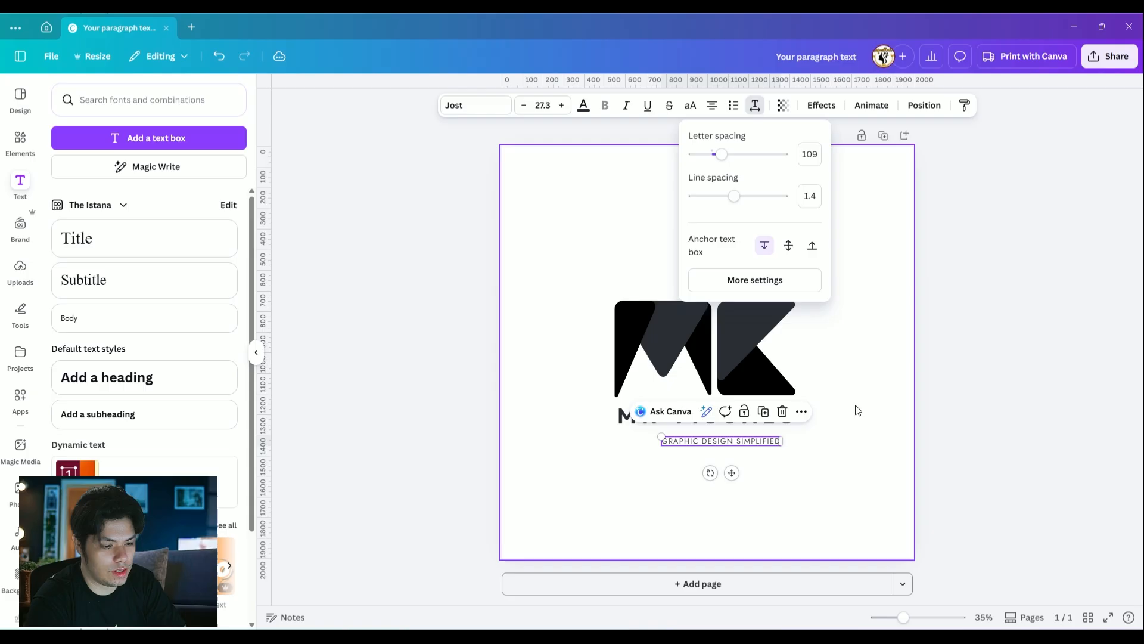
{"action": "left_click", "coordinate": [856, 439]}
Move the spaced tagline up so it is centred just below MK VISUALS
{"action": "left_click", "coordinate": [855, 439]}
{"action": "left_click_drag", "start_coordinate": [738, 444], "coordinate": [726, 438]}
{"action": "left_click", "coordinate": [821, 277]}
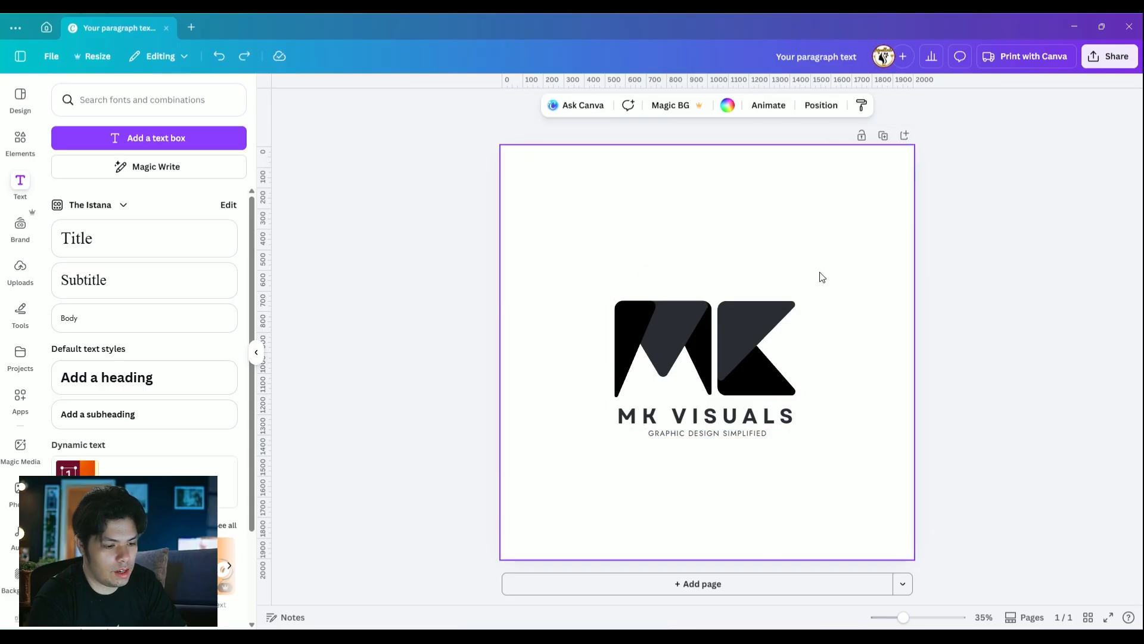
Move the monogram, name and tagline up together so the whole logo sits in the middle of the page
{"action": "left_click_drag", "start_coordinate": [787, 459], "coordinate": [604, 272]}
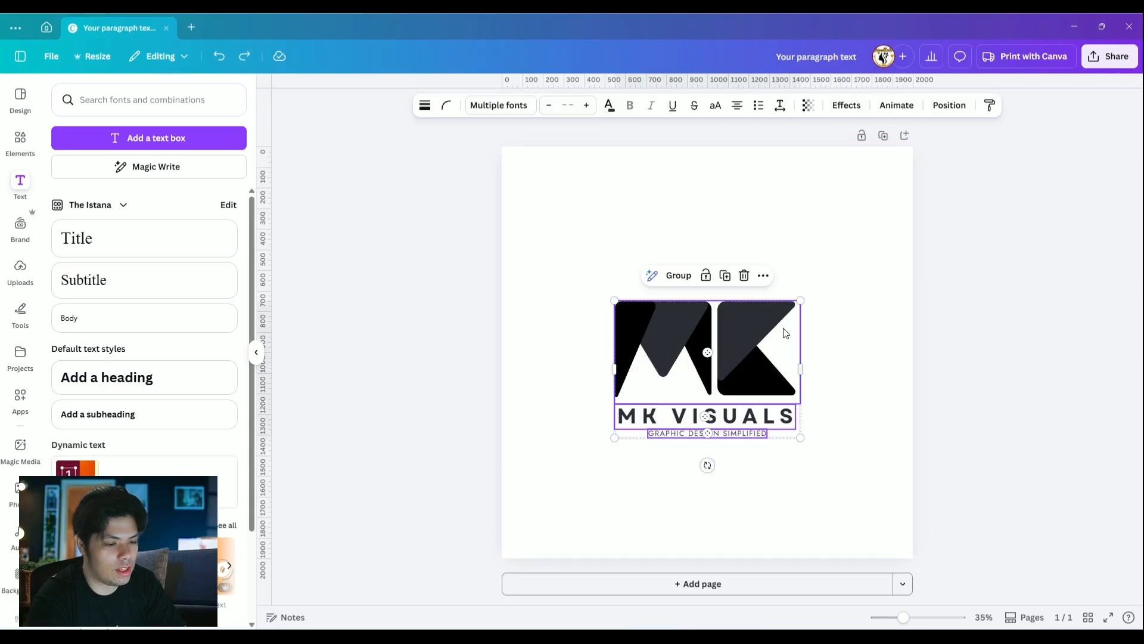
{"action": "left_click_drag", "start_coordinate": [733, 332], "coordinate": [731, 317]}
{"action": "left_click", "coordinate": [881, 215]}
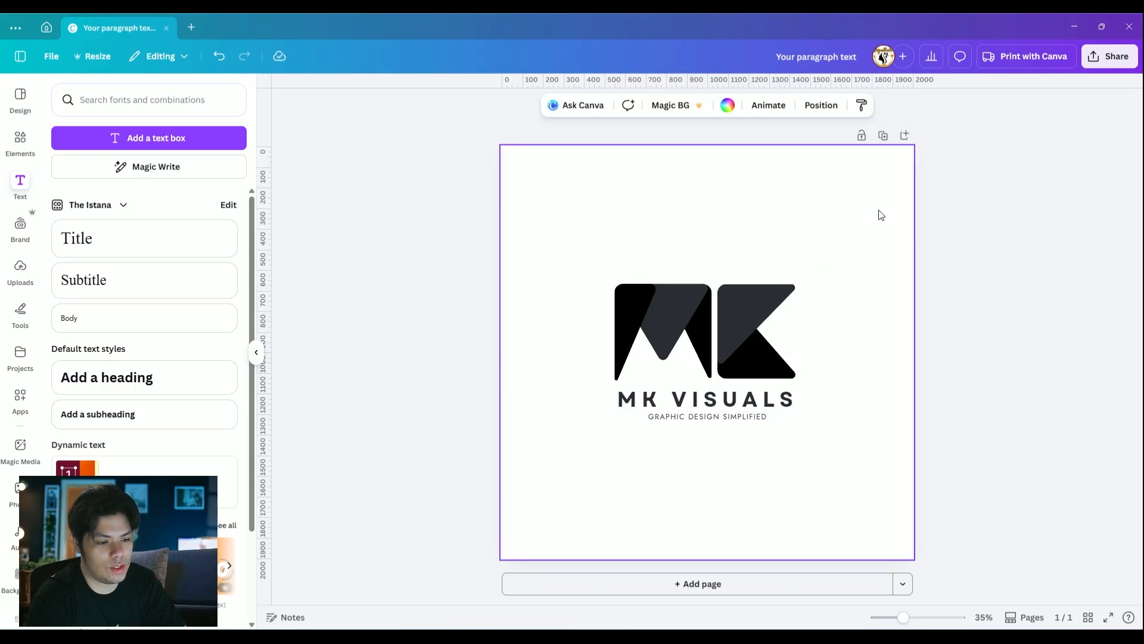